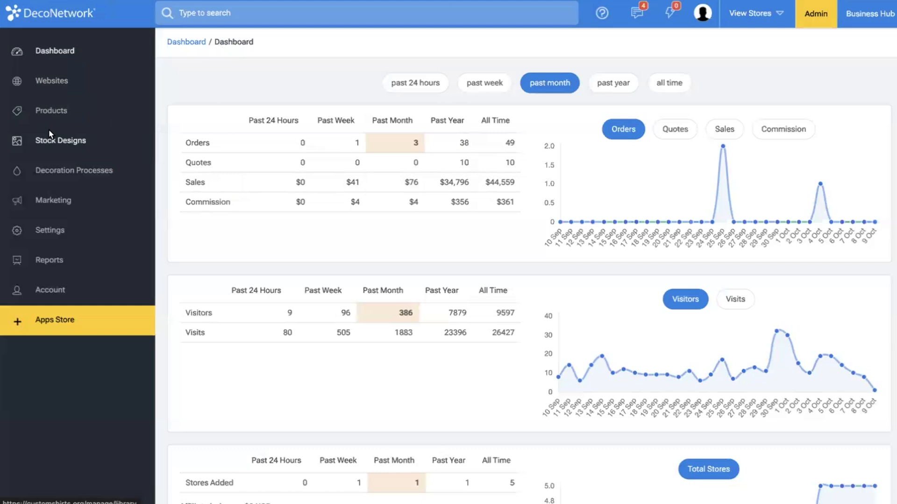
- Open Reports > Accounting Software Integration to see the QuickBooks Desktop, QuickBooks Online and Xero options
{"action": "left_click", "coordinate": [49, 270]}
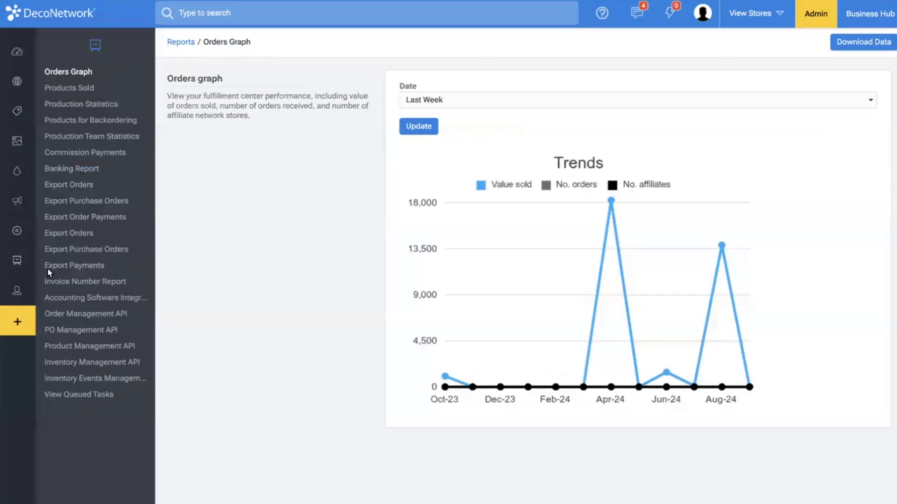
{"action": "left_click", "coordinate": [68, 301]}
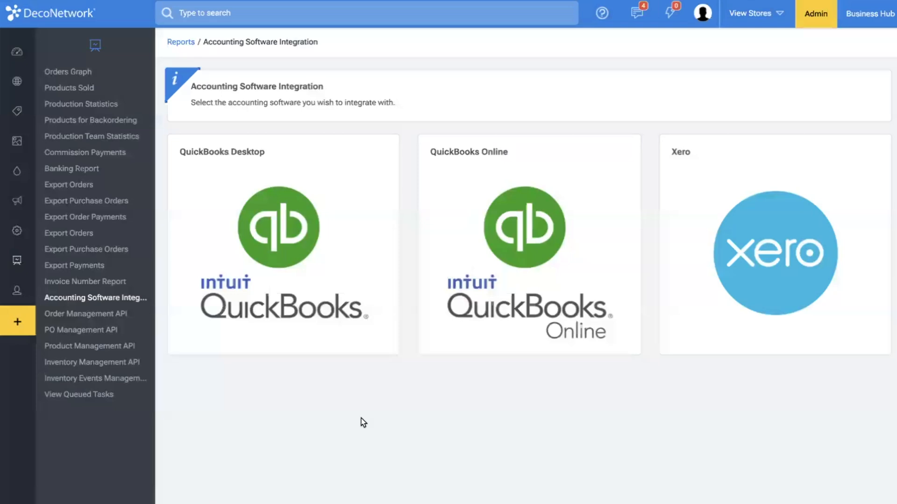
- Choose the QuickBooks Online card and confirm Integrate with QuickBooks Online
{"action": "left_click", "coordinate": [521, 261]}
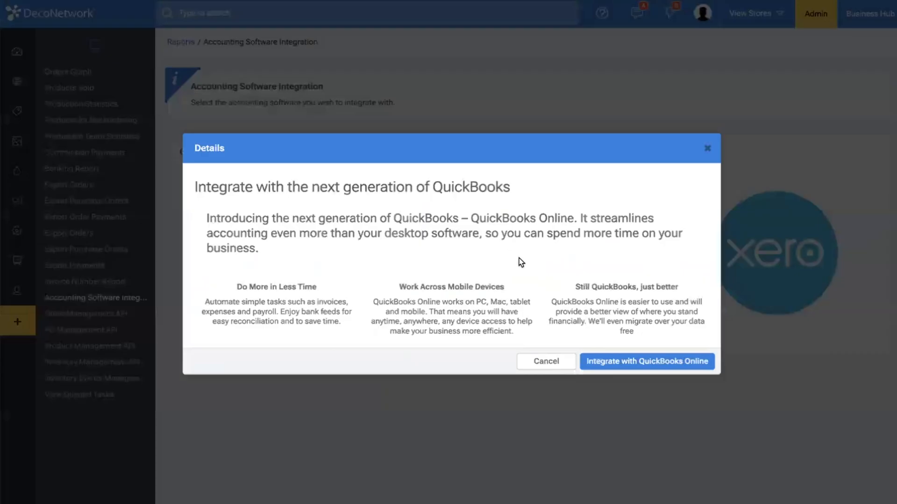
{"action": "left_click", "coordinate": [612, 366]}
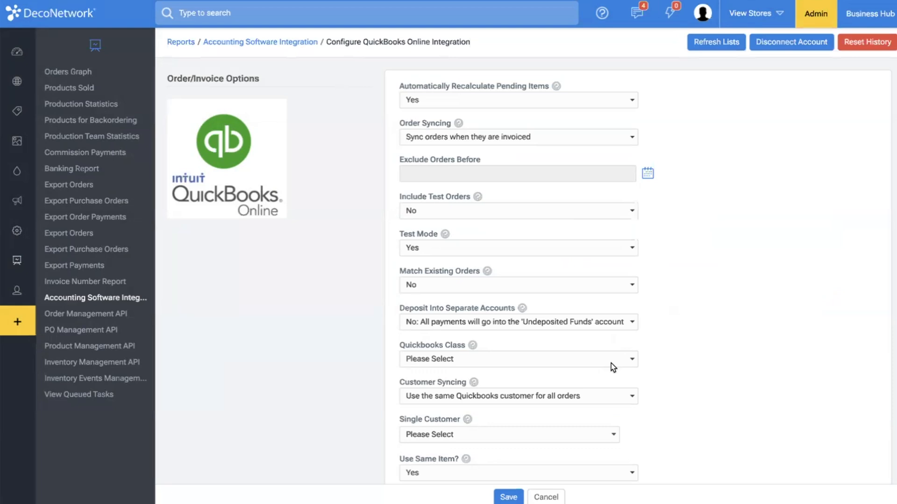
{"action": "scroll", "coordinate": [546, 236], "scroll_direction": "down", "scroll_amount": 7}
{"action": "scroll", "coordinate": [546, 236], "scroll_direction": "down", "scroll_amount": 9}
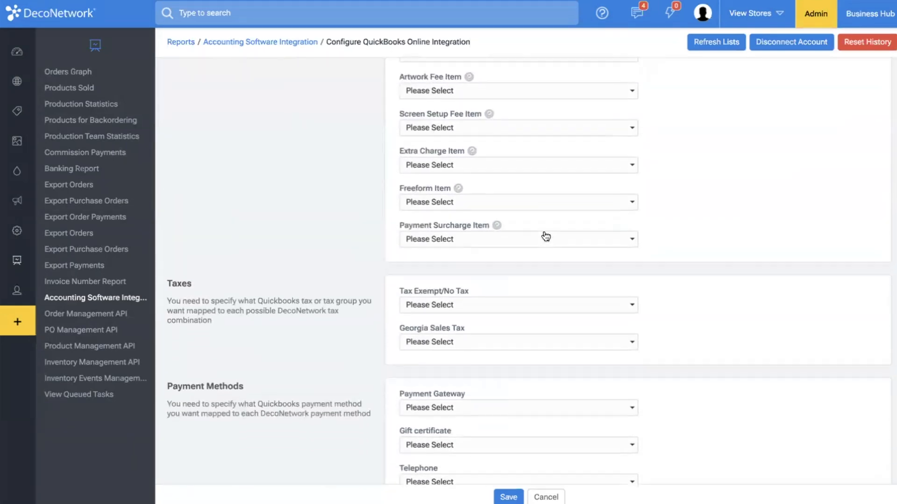
{"action": "scroll", "coordinate": [546, 235], "scroll_direction": "up", "scroll_amount": 9}
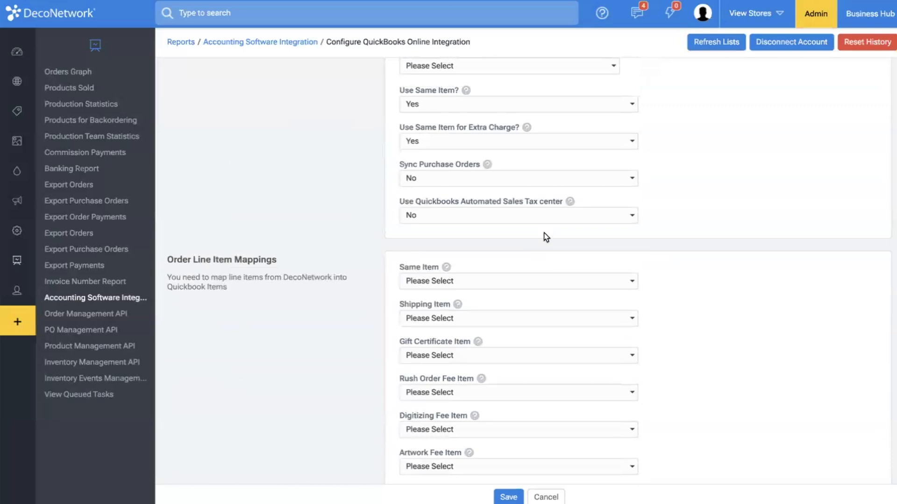
{"action": "scroll", "coordinate": [545, 236], "scroll_direction": "down", "scroll_amount": 2}
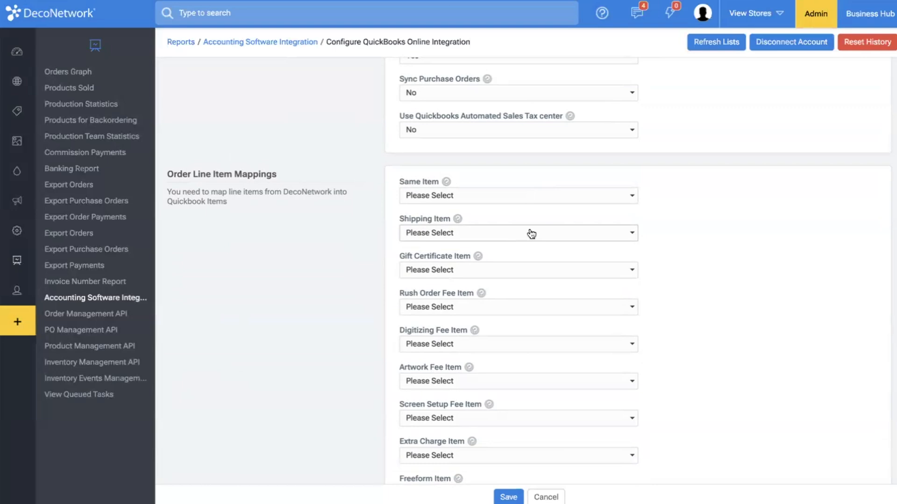
{"action": "scroll", "coordinate": [531, 234], "scroll_direction": "down", "scroll_amount": 1}
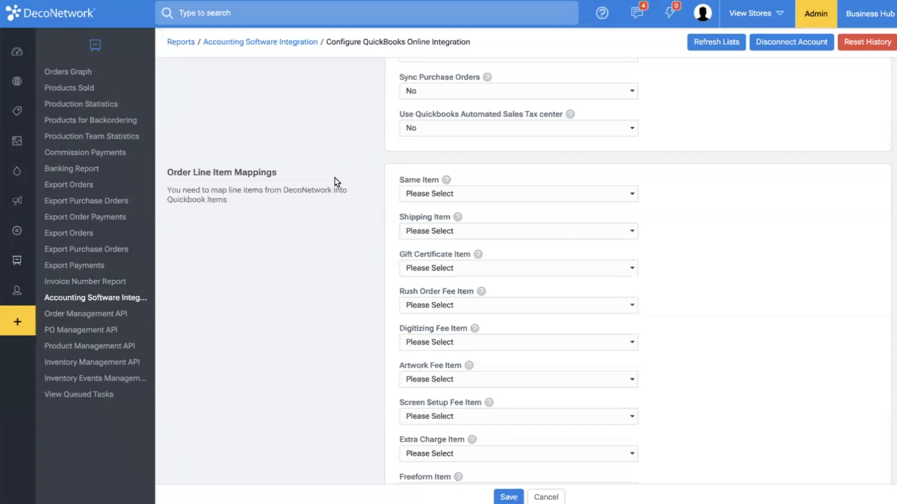
{"action": "scroll", "coordinate": [334, 183], "scroll_direction": "down", "scroll_amount": 10}
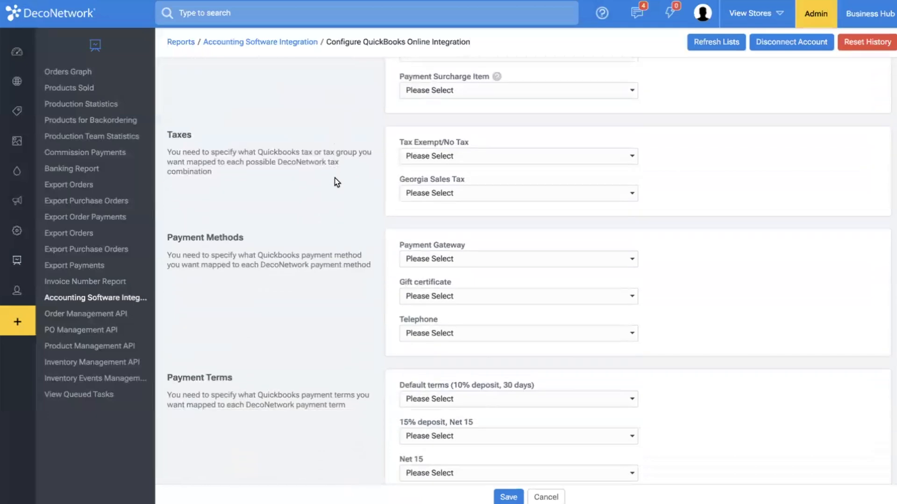
{"action": "scroll", "coordinate": [346, 211], "scroll_direction": "down", "scroll_amount": 2}
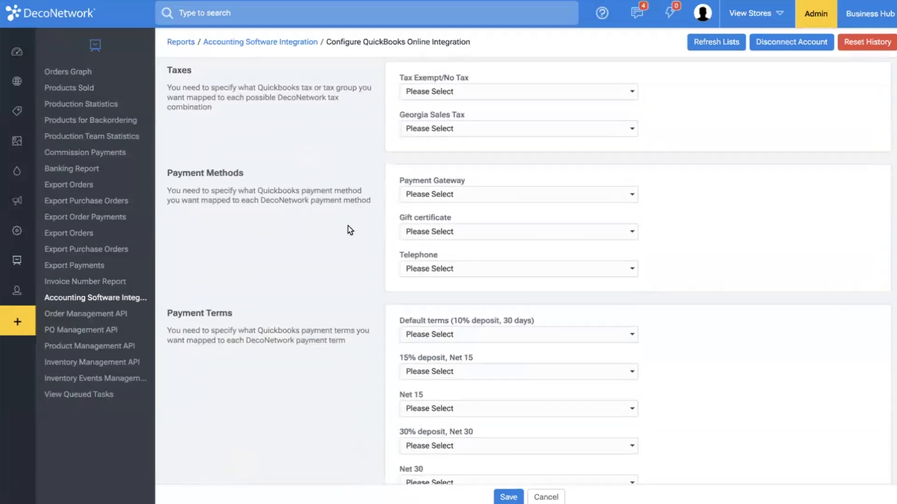
{"action": "scroll", "coordinate": [350, 224], "scroll_direction": "down", "scroll_amount": 1}
{"action": "scroll", "coordinate": [348, 229], "scroll_direction": "down", "scroll_amount": 2}
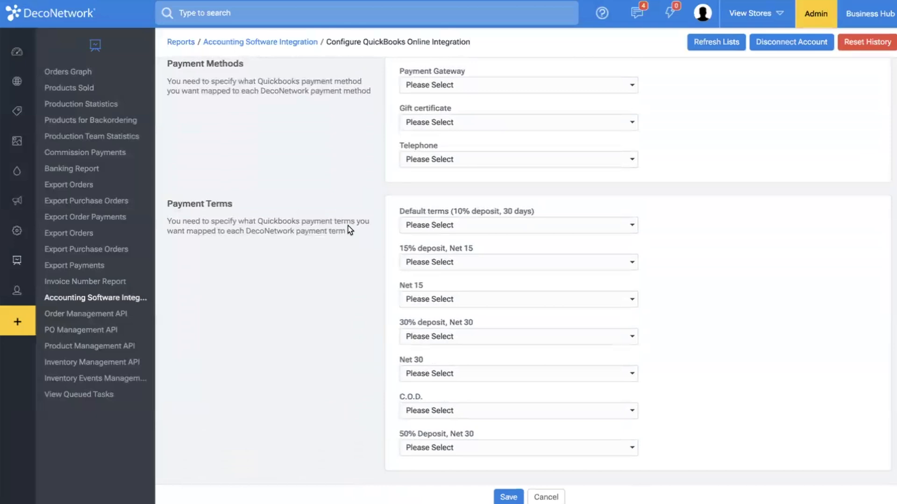
{"action": "scroll", "coordinate": [348, 210], "scroll_direction": "up", "scroll_amount": 2}
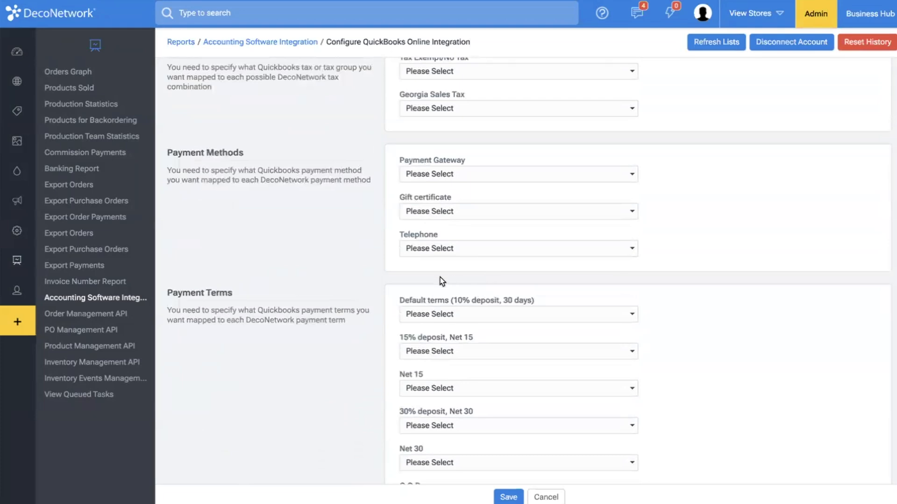
{"action": "scroll", "coordinate": [255, 314], "scroll_direction": "down", "scroll_amount": 2}
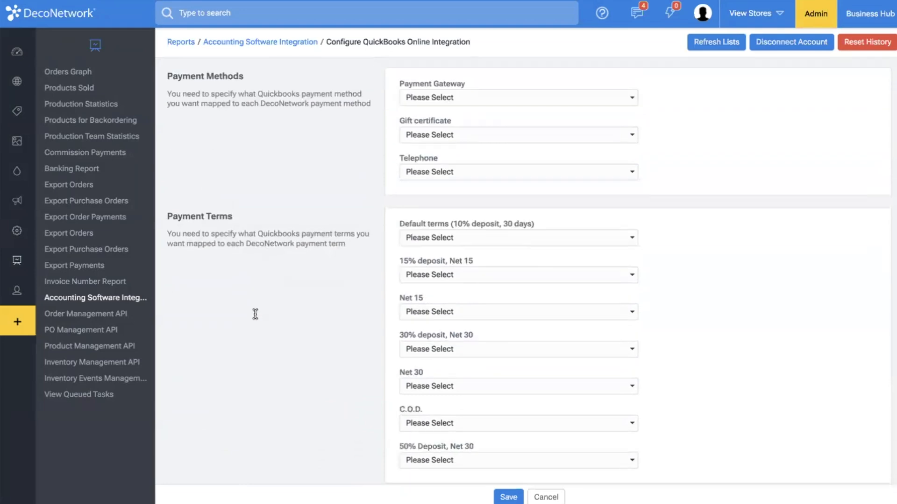
{"action": "scroll", "coordinate": [255, 314], "scroll_direction": "down", "scroll_amount": 1}
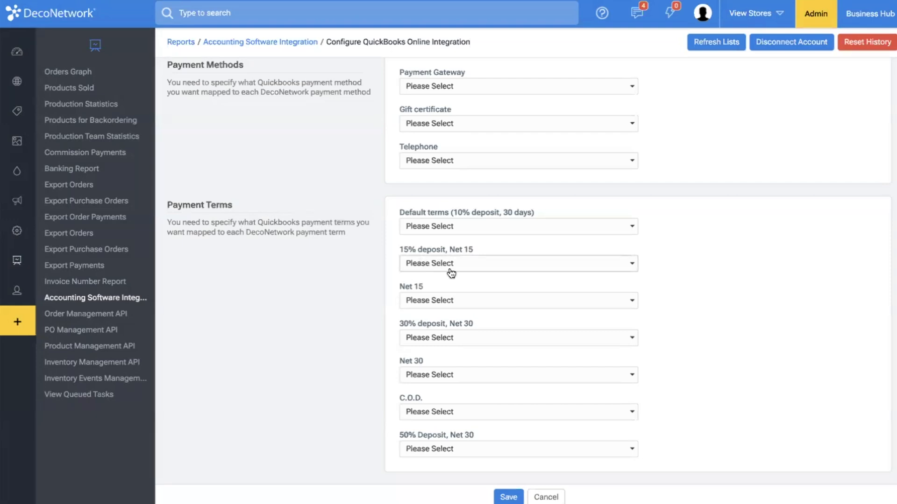
{"action": "mouse_move", "coordinate": [144, 229]}
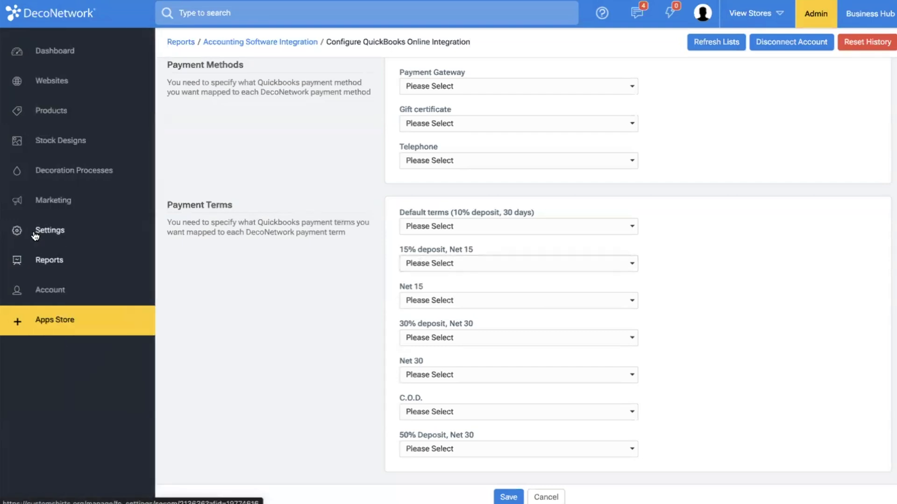
- Go to Settings > Payment Methods and bring the Manual Payment Methods list into view
{"action": "left_click", "coordinate": [65, 233]}
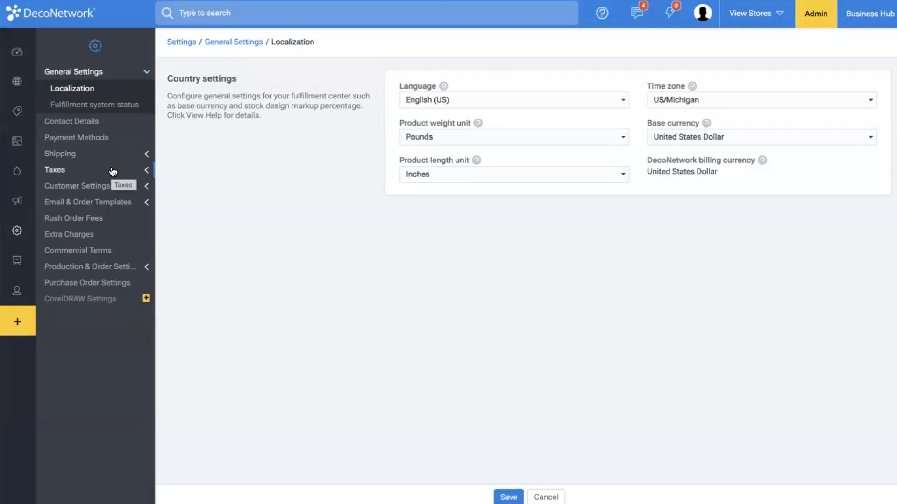
{"action": "left_click", "coordinate": [124, 138]}
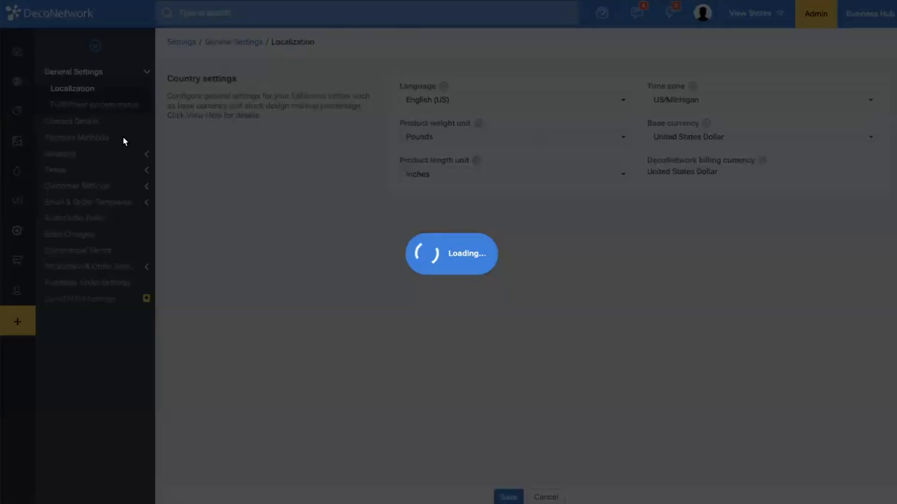
{"action": "scroll", "coordinate": [461, 300], "scroll_direction": "down", "scroll_amount": 15}
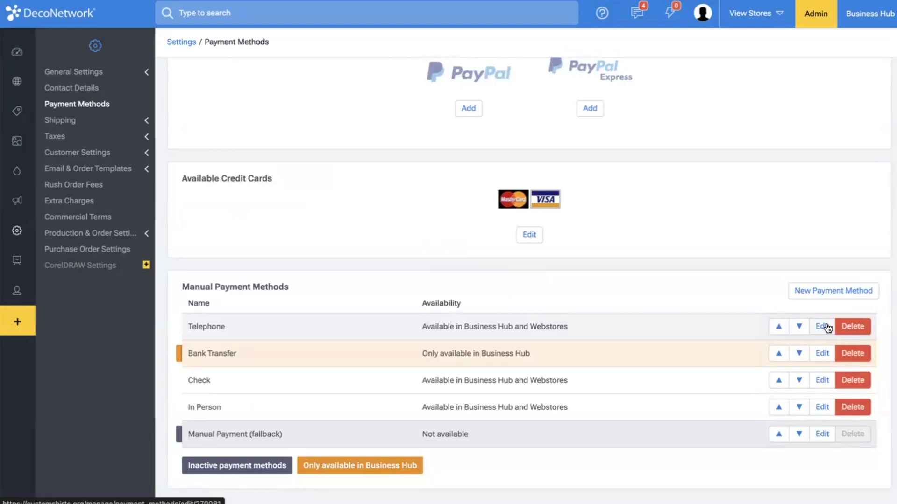
- Delete the Telephone manual payment method
{"action": "left_click", "coordinate": [859, 326]}
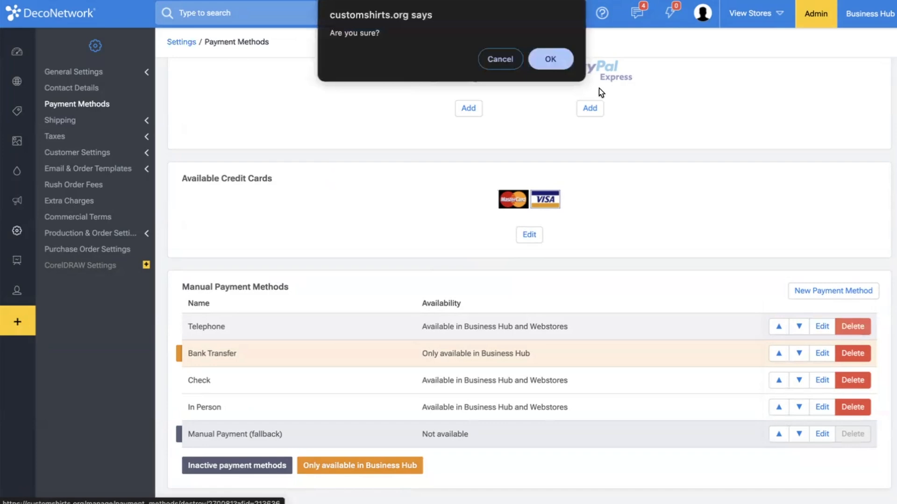
{"action": "left_click", "coordinate": [551, 58]}
{"action": "scroll", "coordinate": [549, 411], "scroll_direction": "down", "scroll_amount": 10}
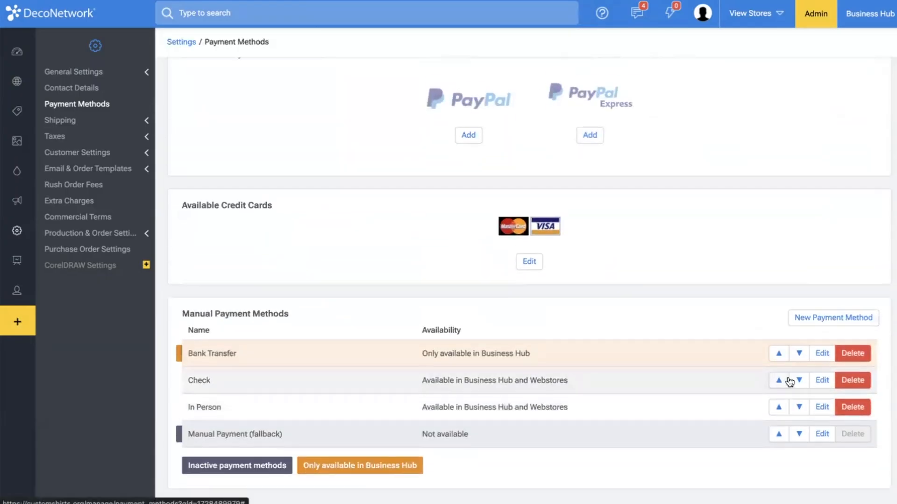
- Rename the In Person payment method to 'Cash' and save it
{"action": "left_click", "coordinate": [820, 408]}
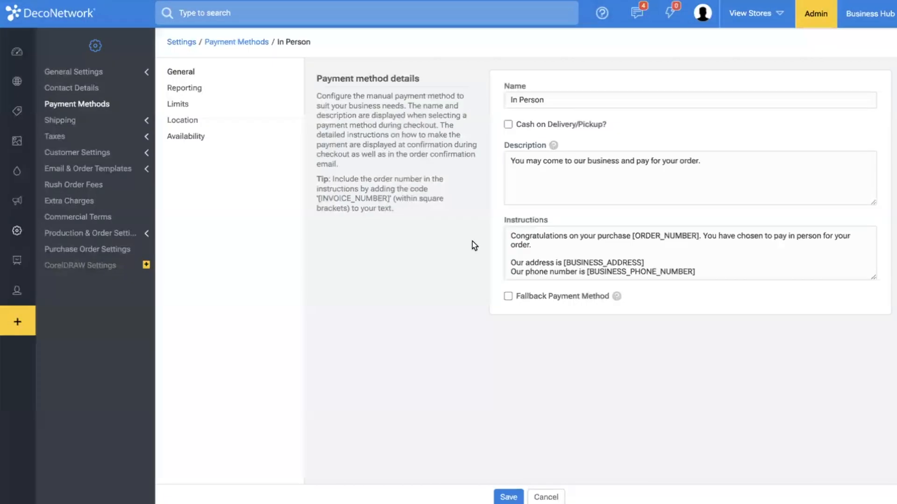
{"action": "left_click", "coordinate": [518, 98]}
{"action": "key", "text": "ctrl+a"}
{"action": "type", "text": "Cash"}
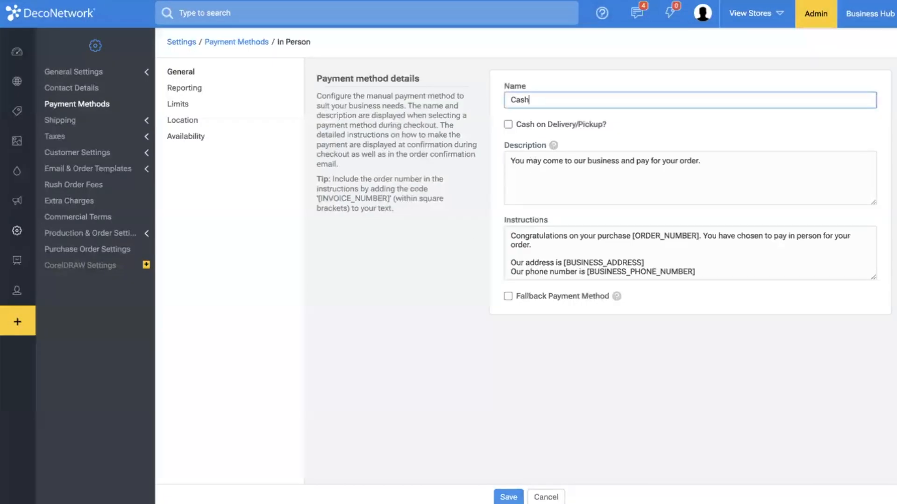
{"action": "left_click", "coordinate": [507, 496]}
{"action": "scroll", "coordinate": [467, 318], "scroll_direction": "down", "scroll_amount": 10}
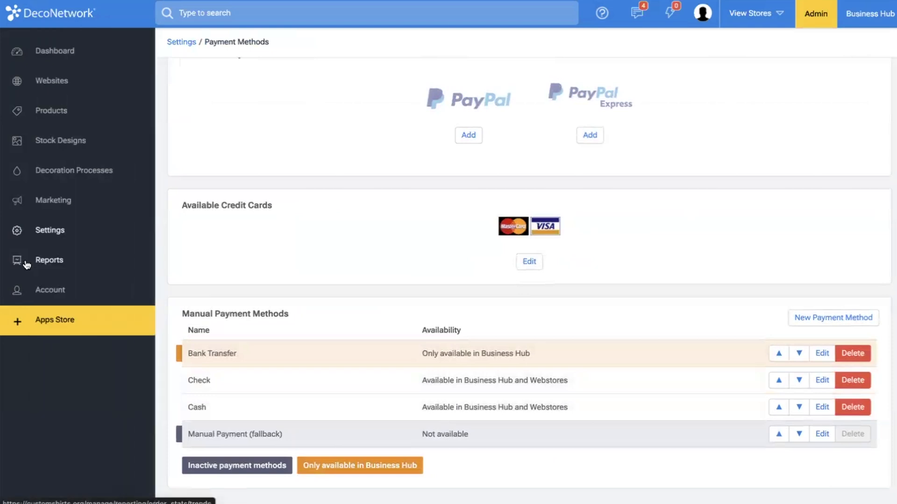
- In Customer Settings > Account Terms, delete the 30% deposit, 15% deposit and Default terms entries
{"action": "left_click", "coordinate": [119, 152]}
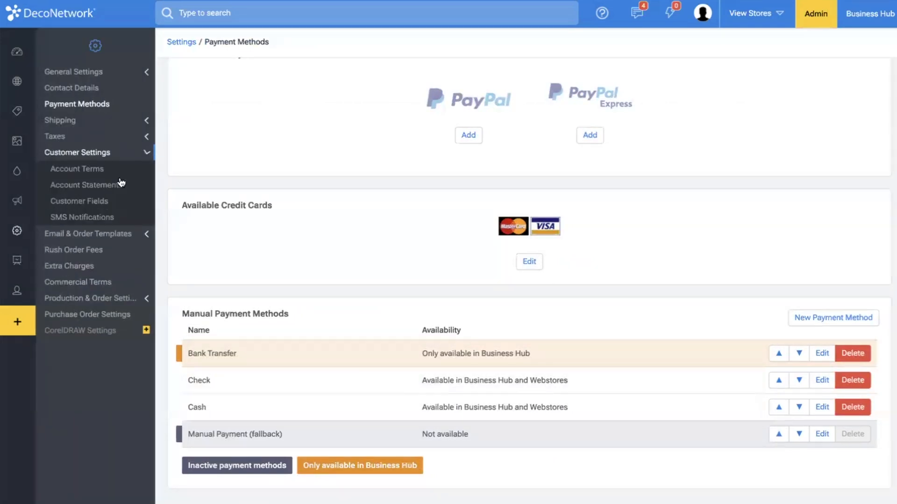
{"action": "left_click", "coordinate": [107, 170]}
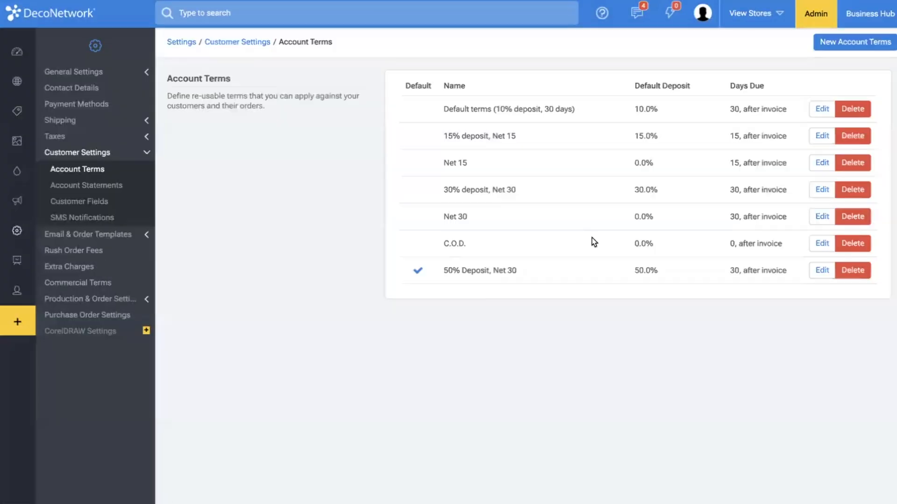
{"action": "left_click", "coordinate": [844, 193]}
{"action": "left_click", "coordinate": [554, 58]}
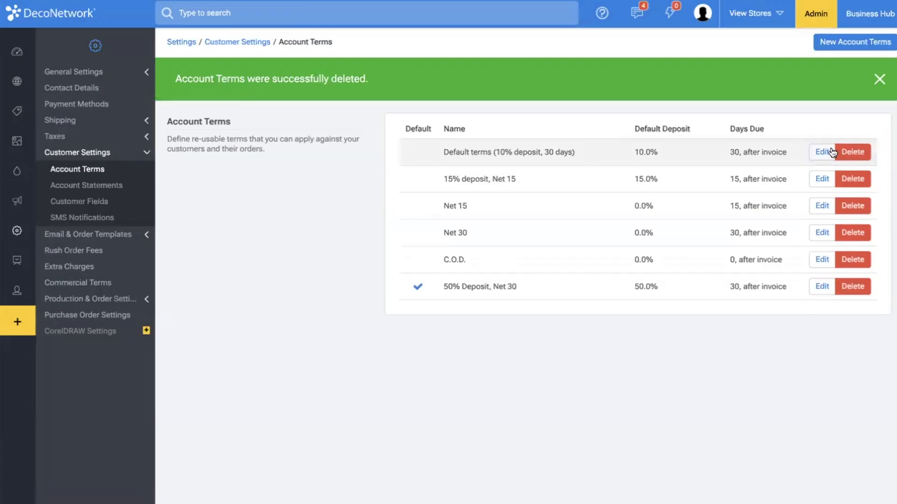
{"action": "left_click", "coordinate": [847, 179]}
{"action": "left_click", "coordinate": [554, 59]}
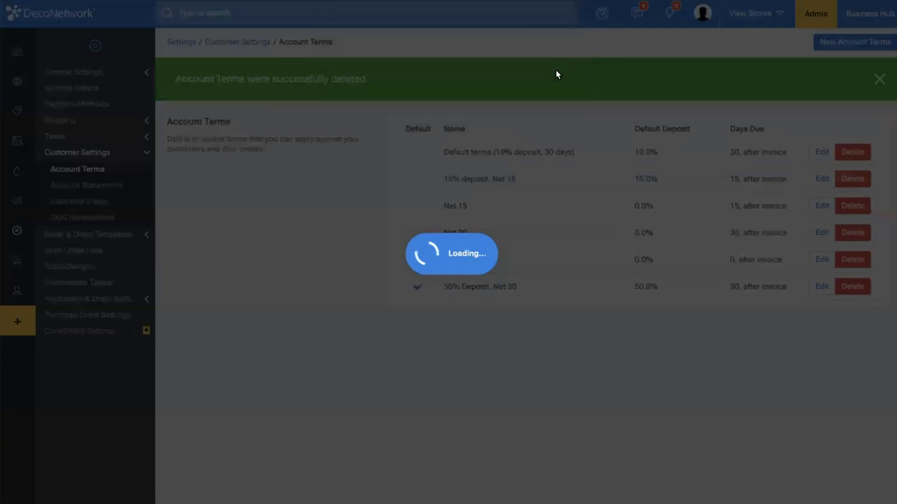
{"action": "left_click", "coordinate": [856, 157]}
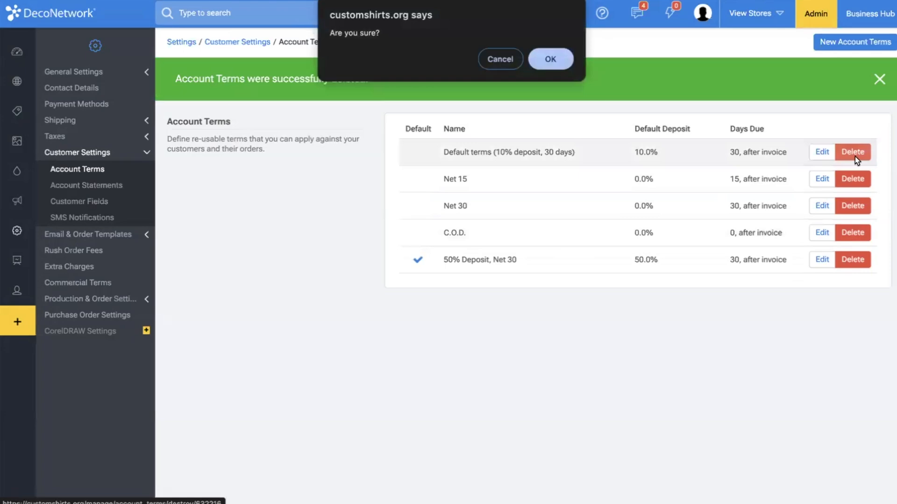
{"action": "left_click", "coordinate": [565, 63]}
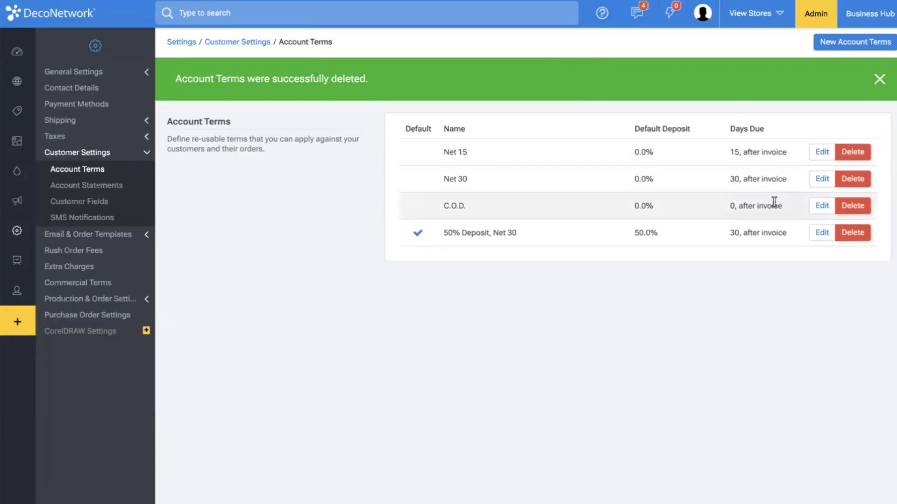
- Make Net 30 the default account term
{"action": "left_click", "coordinate": [820, 180]}
{"action": "left_click", "coordinate": [403, 87]}
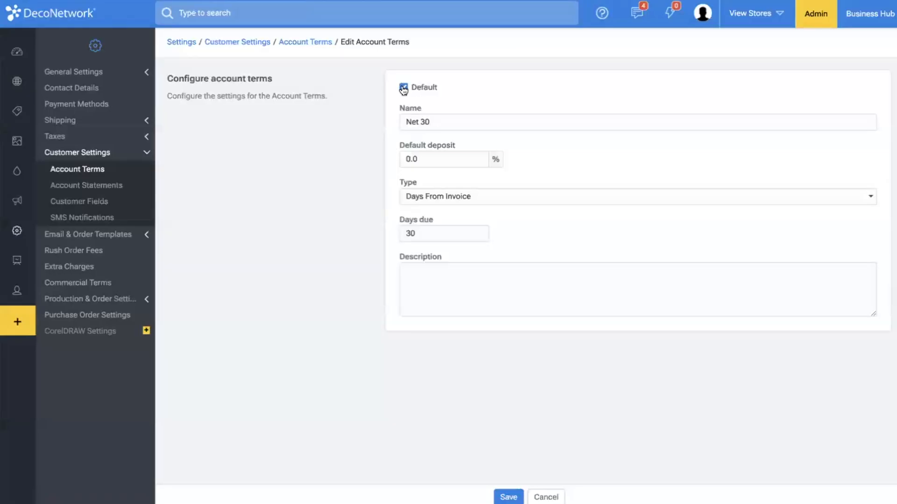
{"action": "left_click", "coordinate": [508, 497]}
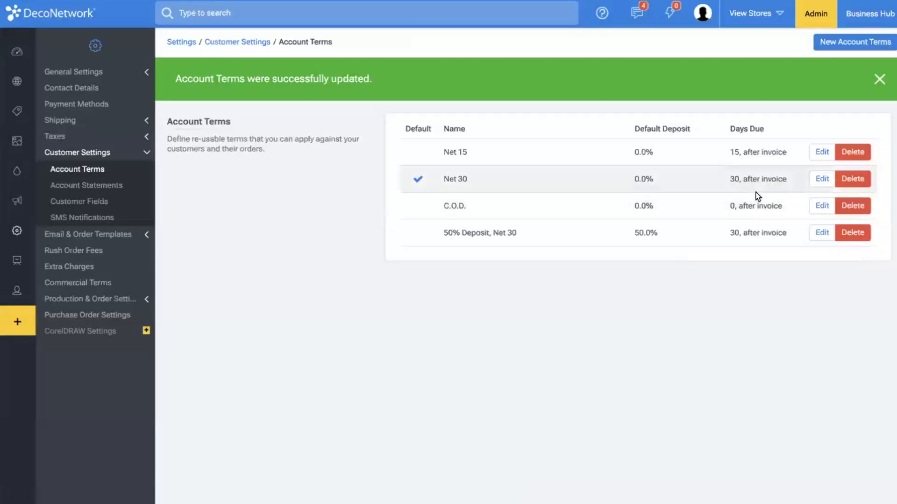
- Delete the 50% Deposit, Net 30 account term
{"action": "left_click", "coordinate": [850, 239]}
{"action": "left_click", "coordinate": [549, 67]}
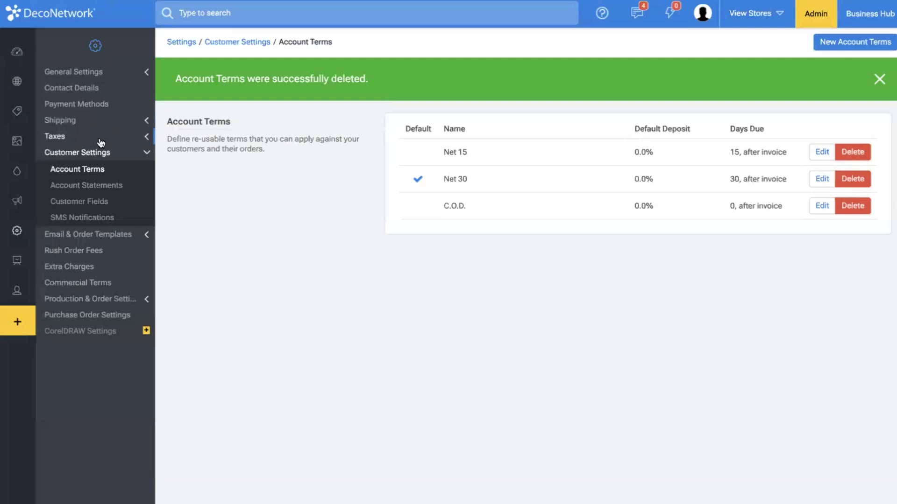
{"action": "mouse_move", "coordinate": [32, 166]}
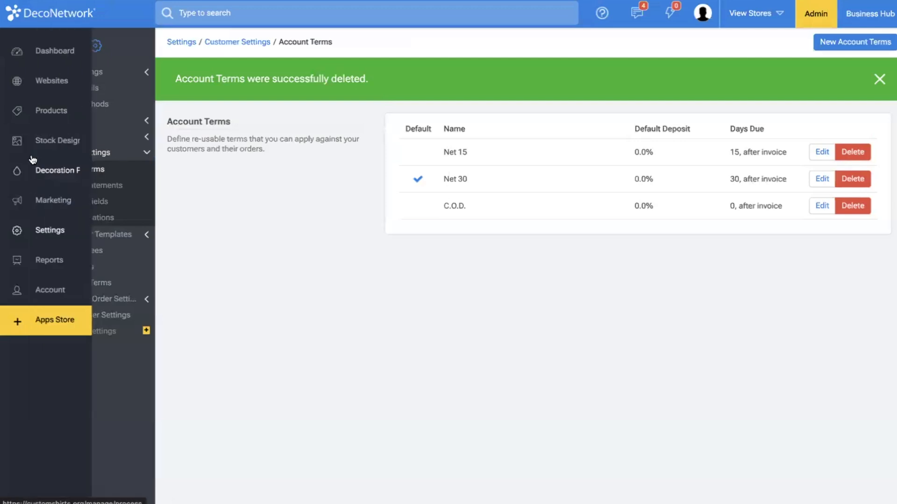
- Return to Reports > Accounting Software Integration and start the QuickBooks Online integration setup
{"action": "left_click", "coordinate": [39, 260]}
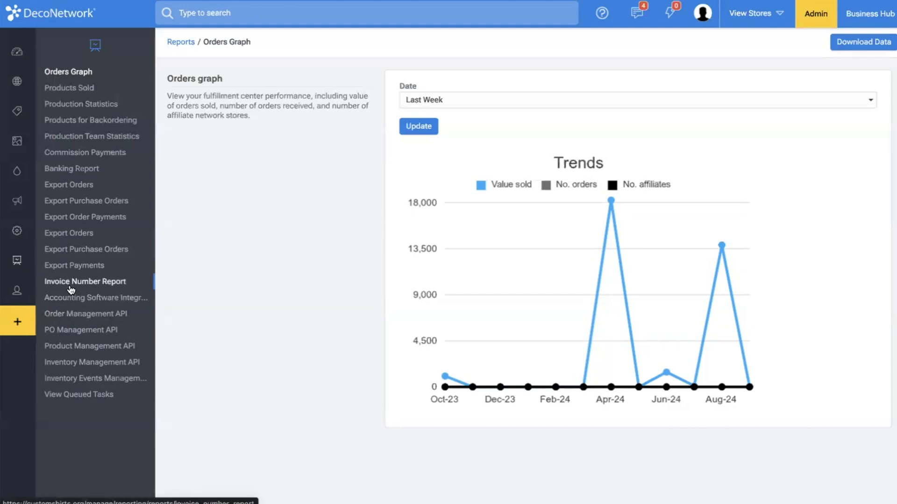
{"action": "left_click", "coordinate": [105, 303]}
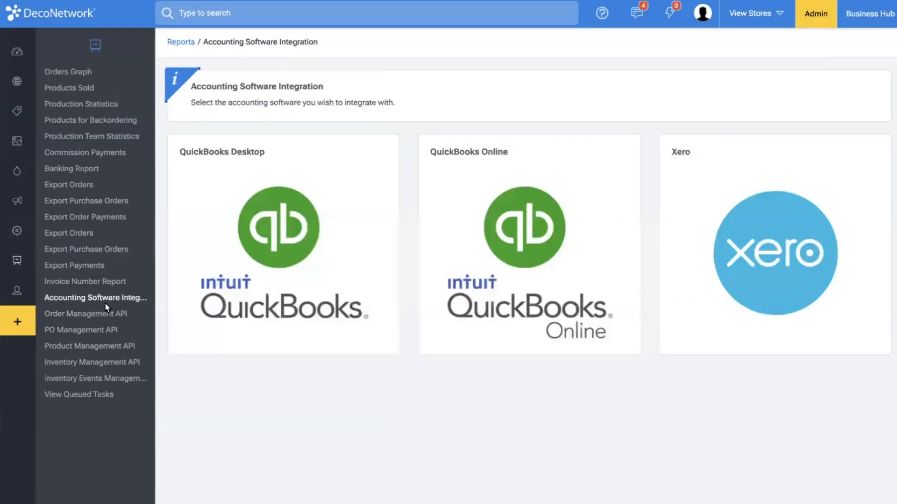
{"action": "left_click", "coordinate": [475, 263]}
{"action": "left_click", "coordinate": [624, 361]}
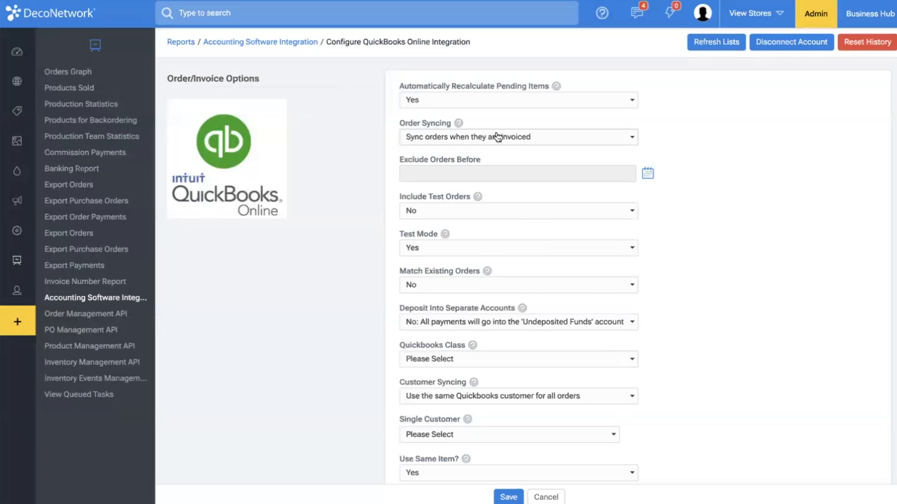
{"action": "left_click", "coordinate": [253, 18]}
- Search for 'quickbooks online' and open the Accounting Software Integration - QuickBooks Online help article
{"action": "type", "text": "quickbo"}
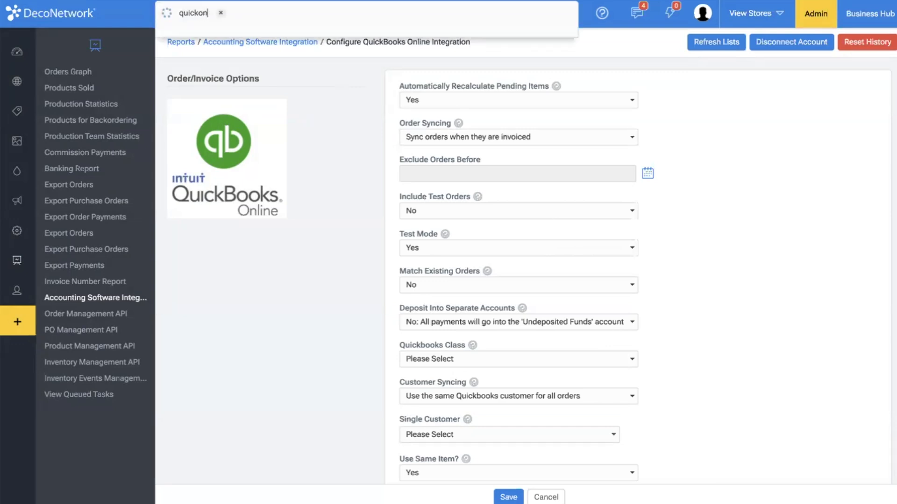
{"action": "key", "text": "BackSpace"}
{"action": "key", "text": "BackSpace"}
{"action": "type", "text": "books o"}
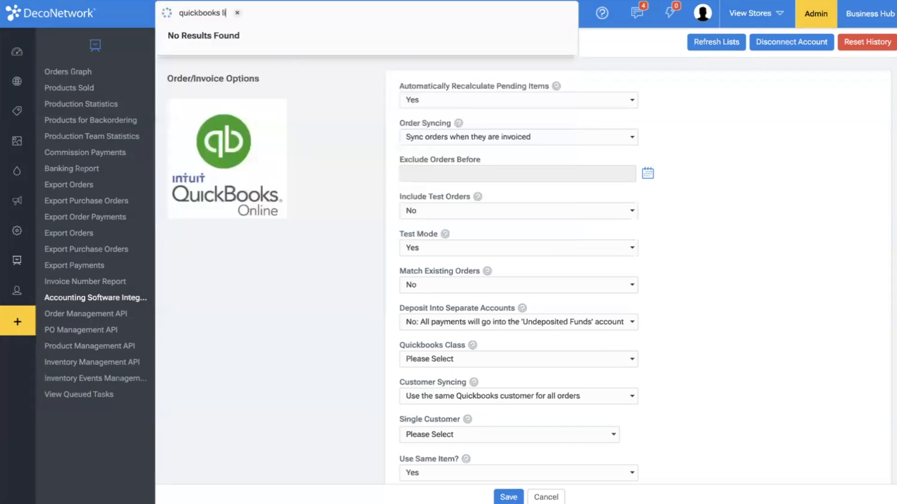
{"action": "type", "text": "nline"}
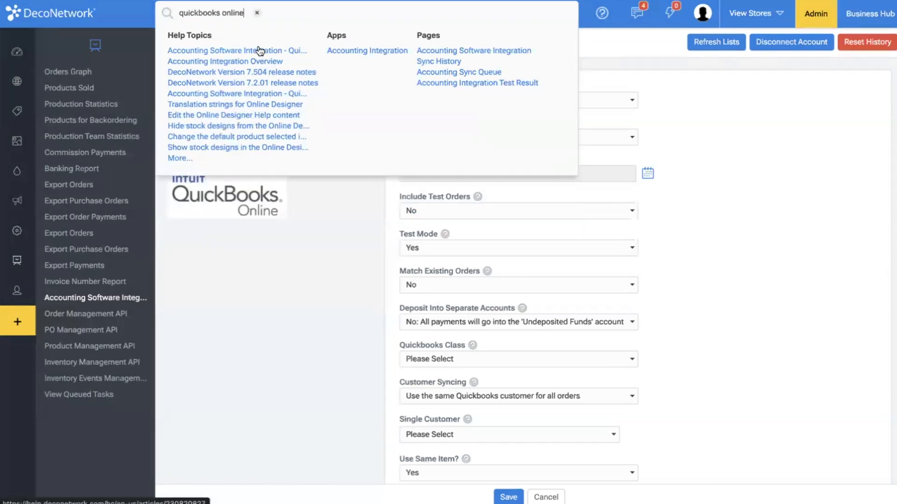
{"action": "left_click", "coordinate": [260, 51]}
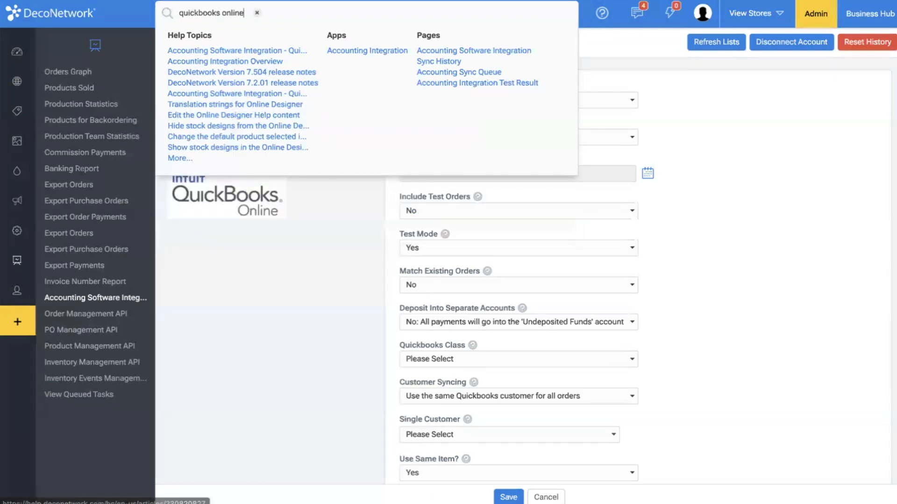
- Scroll through the article's prerequisites and connection steps to 'Configure QuickBooks Online to work with DecoNetwork'
{"action": "scroll", "coordinate": [354, 219], "scroll_direction": "up", "scroll_amount": 2}
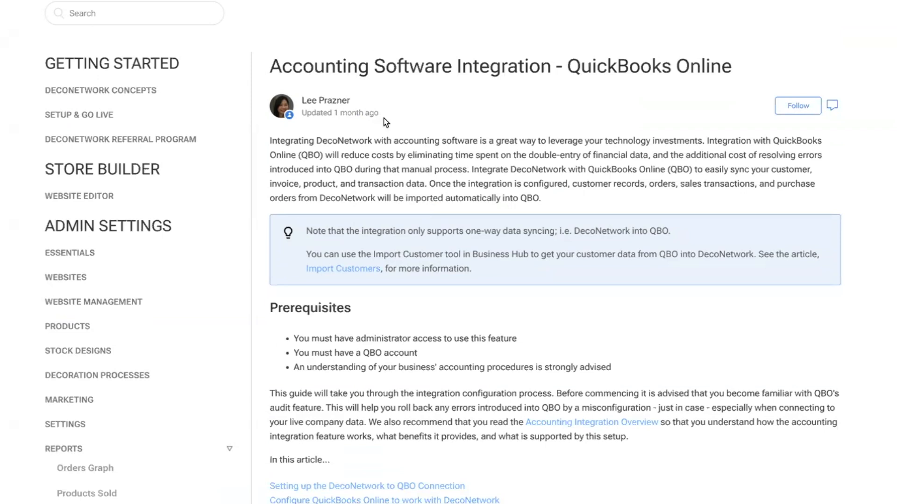
{"action": "scroll", "coordinate": [439, 154], "scroll_direction": "down", "scroll_amount": 3}
{"action": "scroll", "coordinate": [448, 177], "scroll_direction": "down", "scroll_amount": 5}
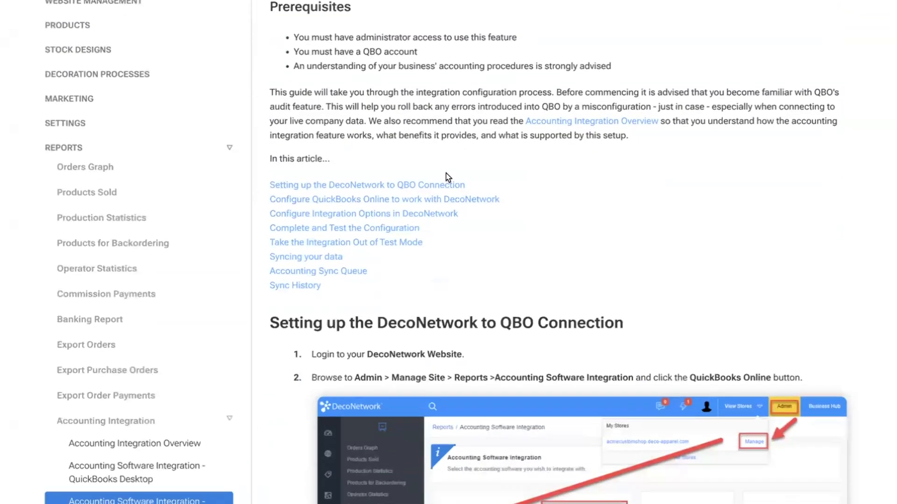
{"action": "scroll", "coordinate": [448, 176], "scroll_direction": "down", "scroll_amount": 1}
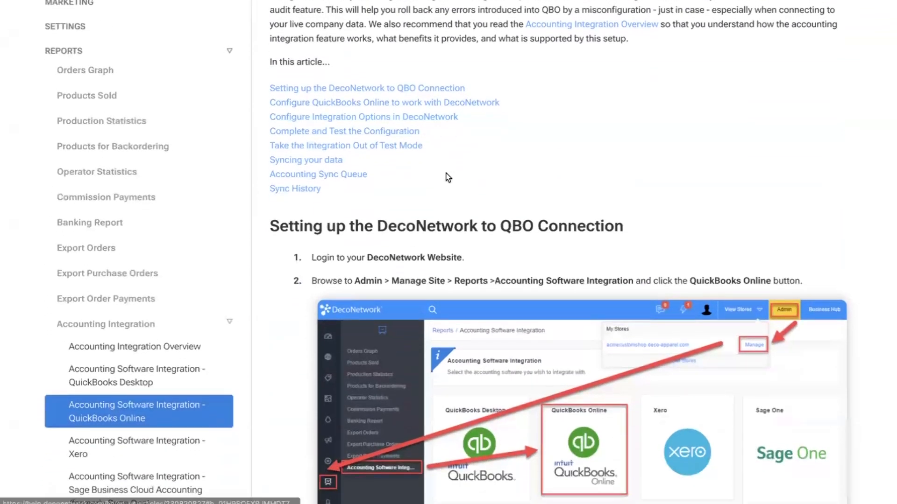
{"action": "scroll", "coordinate": [448, 177], "scroll_direction": "down", "scroll_amount": 2}
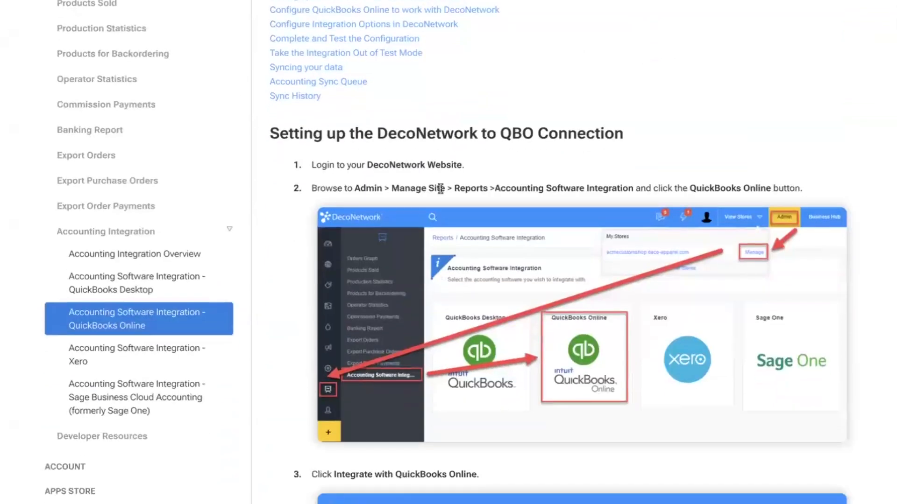
{"action": "scroll", "coordinate": [557, 313], "scroll_direction": "down", "scroll_amount": 1}
{"action": "scroll", "coordinate": [557, 312], "scroll_direction": "down", "scroll_amount": 10}
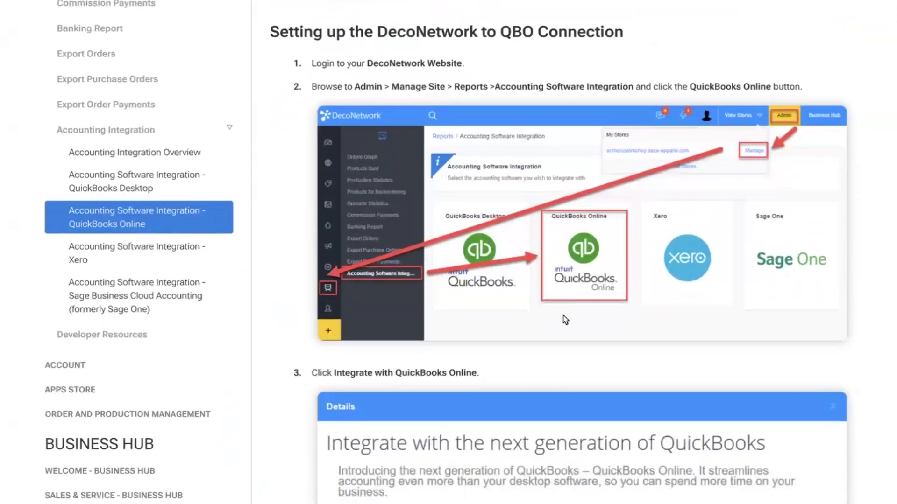
{"action": "scroll", "coordinate": [562, 315], "scroll_direction": "down", "scroll_amount": 8}
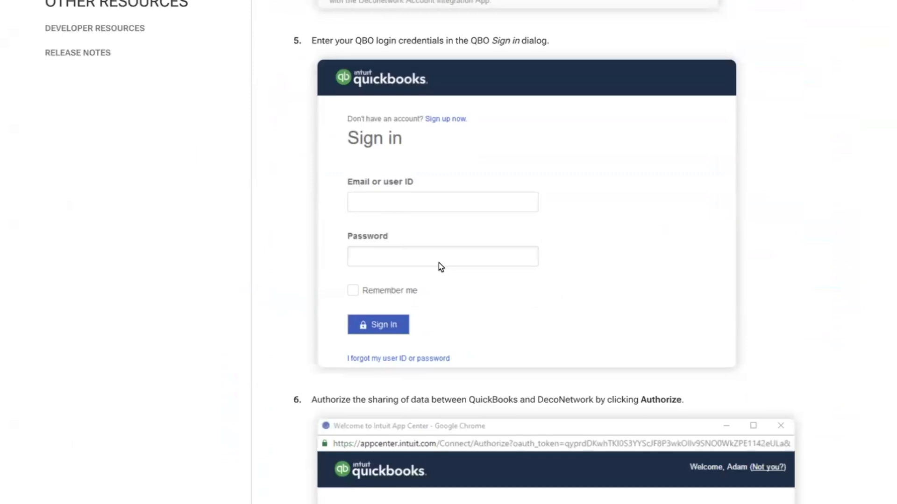
{"action": "scroll", "coordinate": [439, 263], "scroll_direction": "down", "scroll_amount": 13}
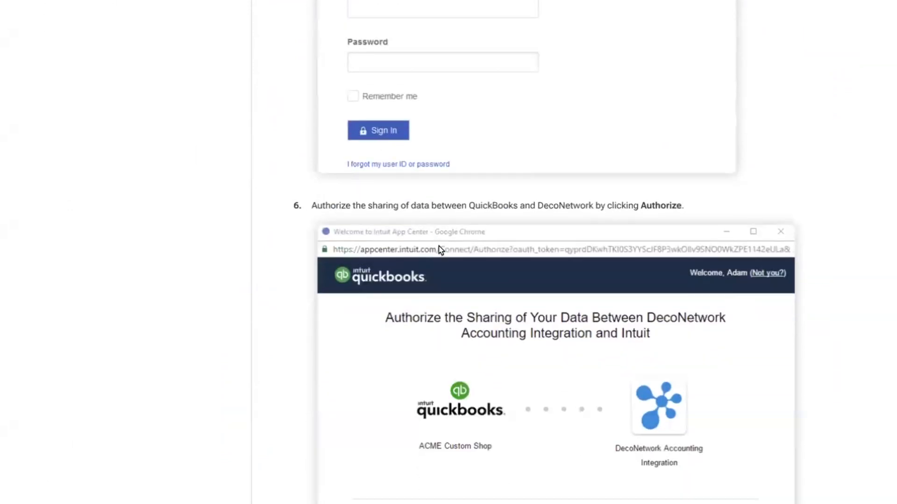
{"action": "scroll", "coordinate": [438, 246], "scroll_direction": "down", "scroll_amount": 5}
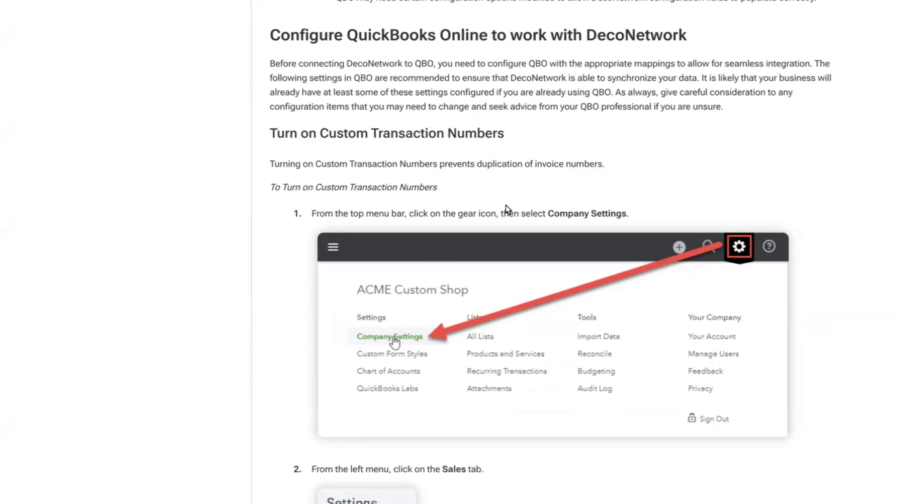
- Scroll past Turn on Custom Transaction Numbers and Enable Purchase Orders to Enable Track Classes
{"action": "scroll", "coordinate": [535, 292], "scroll_direction": "down", "scroll_amount": 2}
{"action": "scroll", "coordinate": [535, 292], "scroll_direction": "down", "scroll_amount": 8}
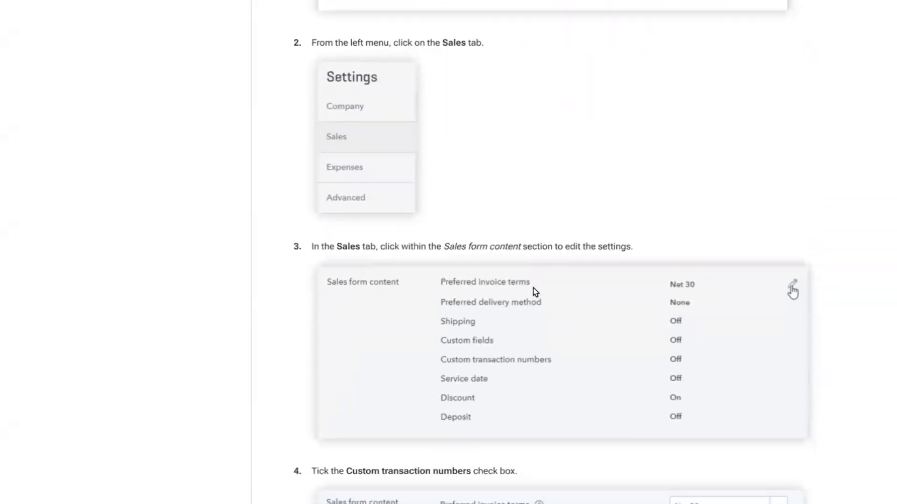
{"action": "scroll", "coordinate": [535, 292], "scroll_direction": "down", "scroll_amount": 6}
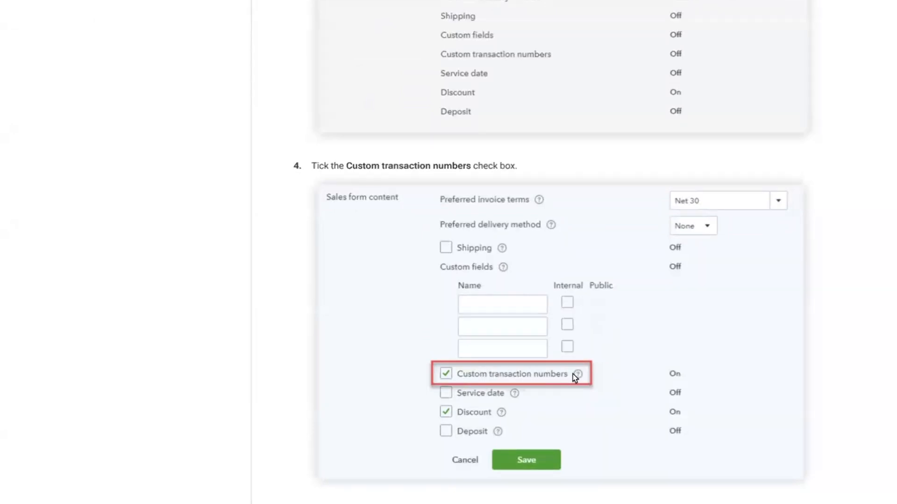
{"action": "scroll", "coordinate": [572, 375], "scroll_direction": "down", "scroll_amount": 4}
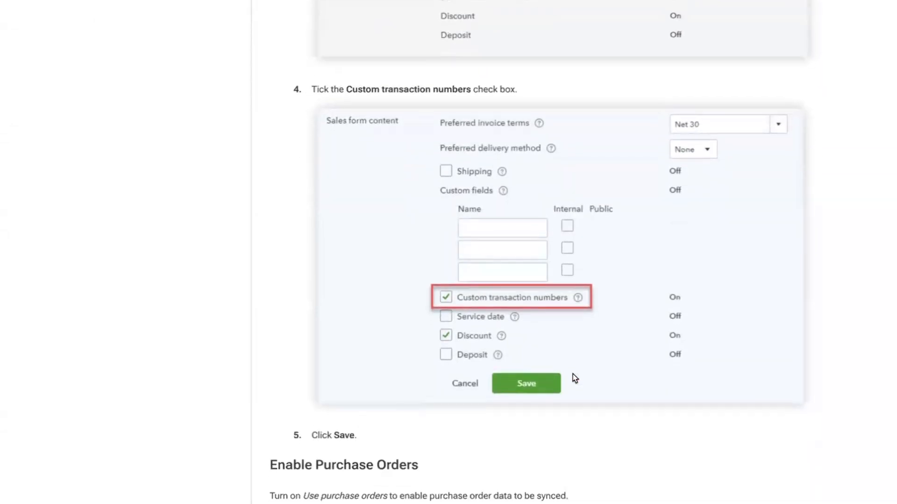
{"action": "scroll", "coordinate": [572, 374], "scroll_direction": "down", "scroll_amount": 5}
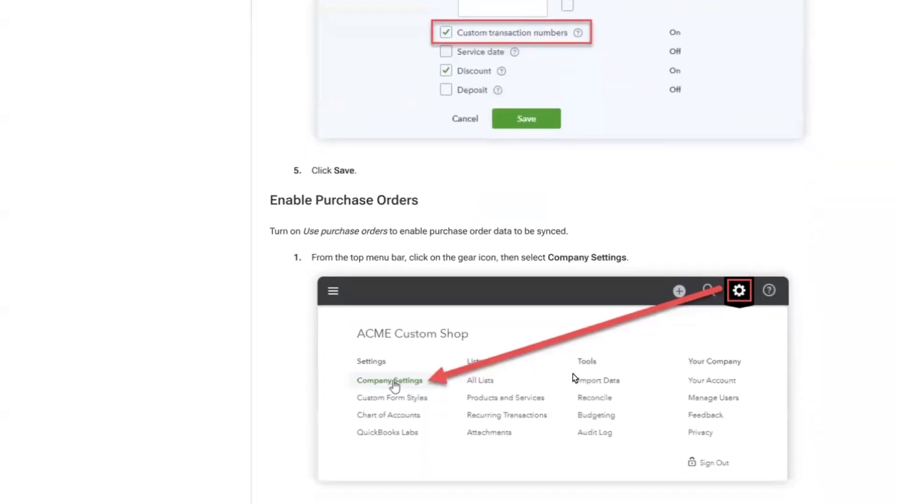
{"action": "scroll", "coordinate": [574, 378], "scroll_direction": "down", "scroll_amount": 3}
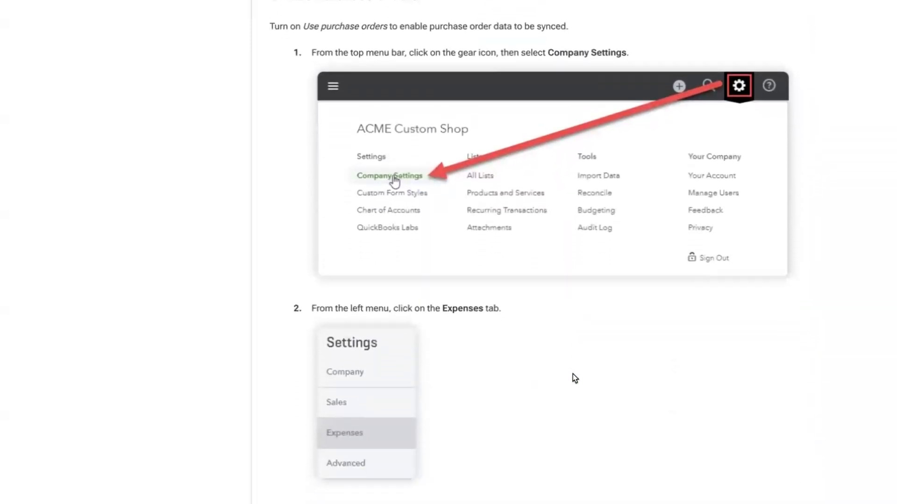
{"action": "scroll", "coordinate": [574, 378], "scroll_direction": "up", "scroll_amount": 1}
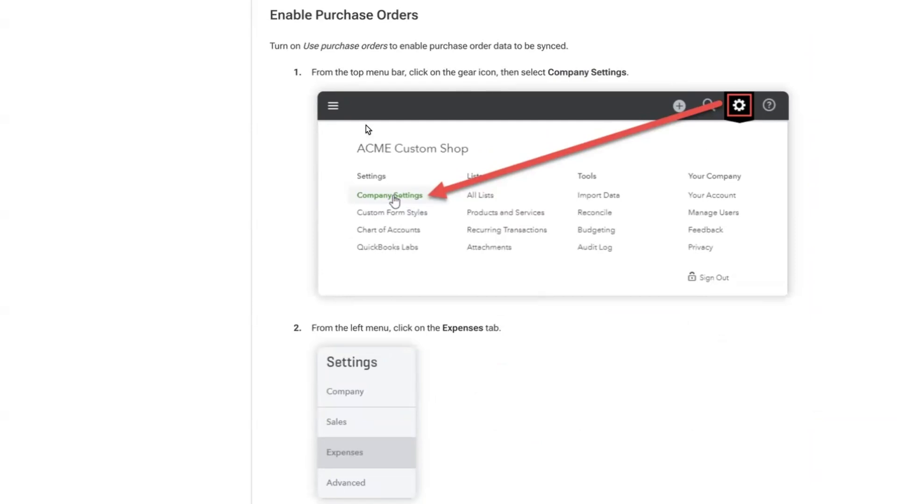
{"action": "scroll", "coordinate": [406, 184], "scroll_direction": "down", "scroll_amount": 3}
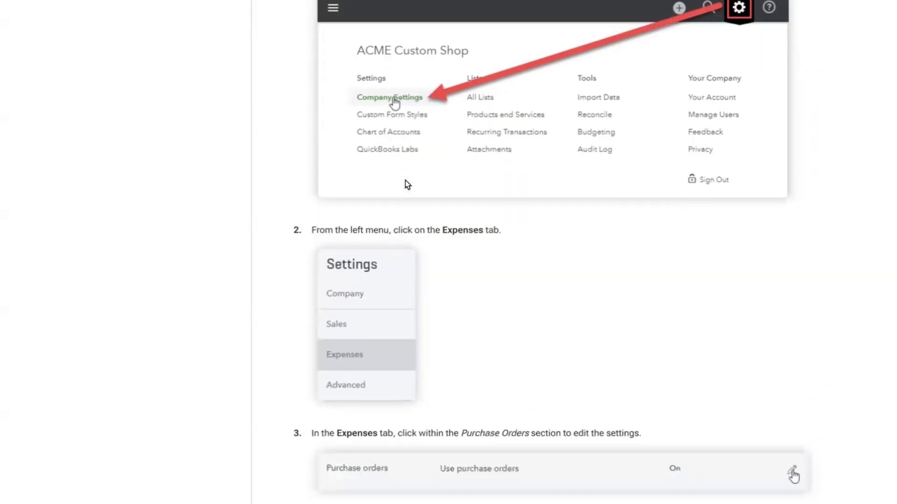
{"action": "scroll", "coordinate": [405, 184], "scroll_direction": "down", "scroll_amount": 3}
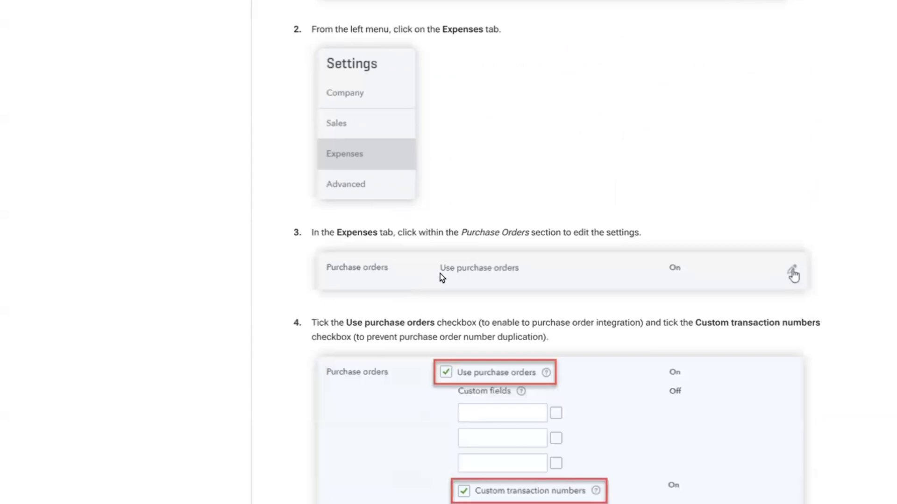
{"action": "scroll", "coordinate": [440, 275], "scroll_direction": "down", "scroll_amount": 2}
{"action": "scroll", "coordinate": [440, 279], "scroll_direction": "down", "scroll_amount": 5}
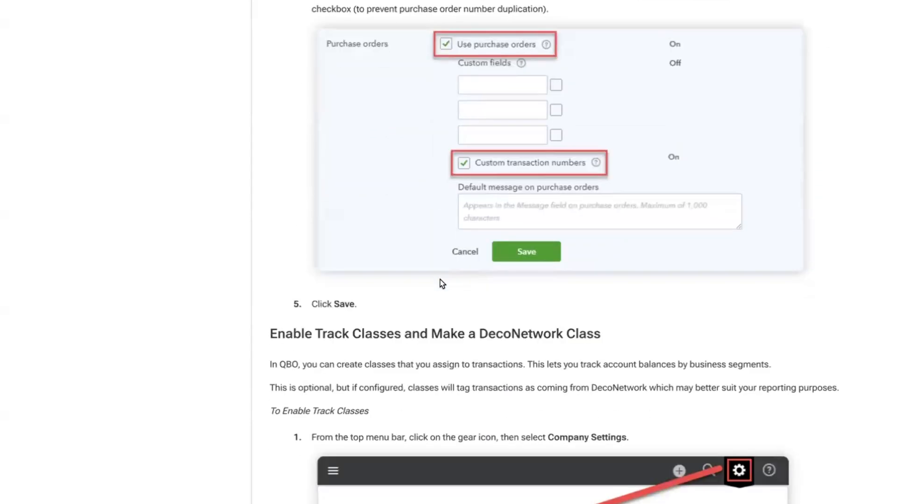
{"action": "scroll", "coordinate": [440, 280], "scroll_direction": "down", "scroll_amount": 3}
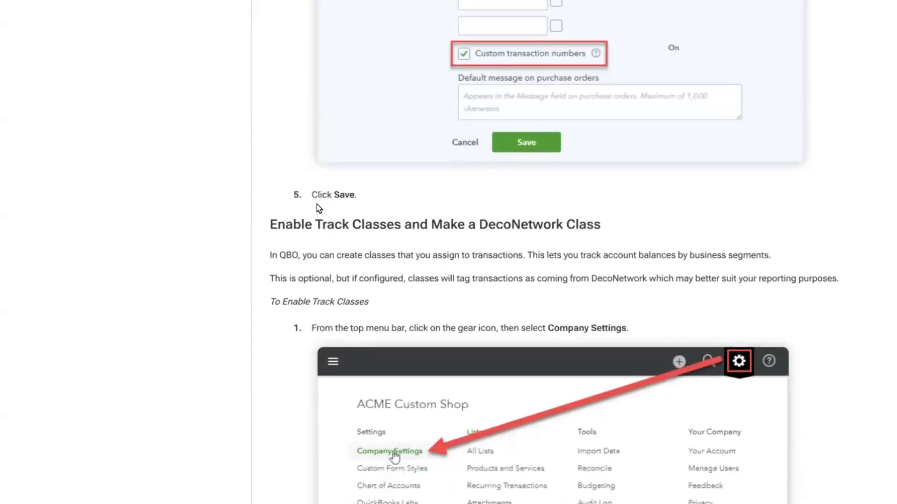
{"action": "scroll", "coordinate": [318, 210], "scroll_direction": "down", "scroll_amount": 1}
{"action": "scroll", "coordinate": [318, 214], "scroll_direction": "down", "scroll_amount": 2}
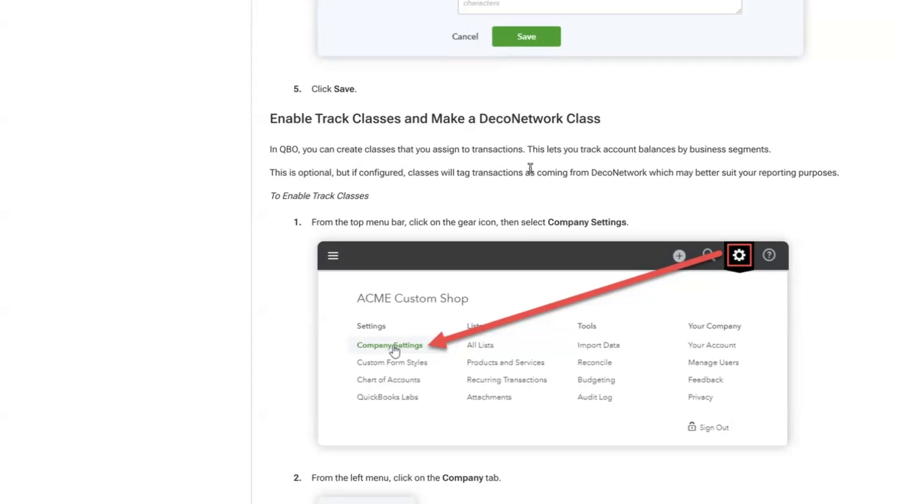
- Scroll the article down to steps 2 'Click Classes' and 3 'Click New'
{"action": "scroll", "coordinate": [530, 169], "scroll_direction": "down", "scroll_amount": 3}
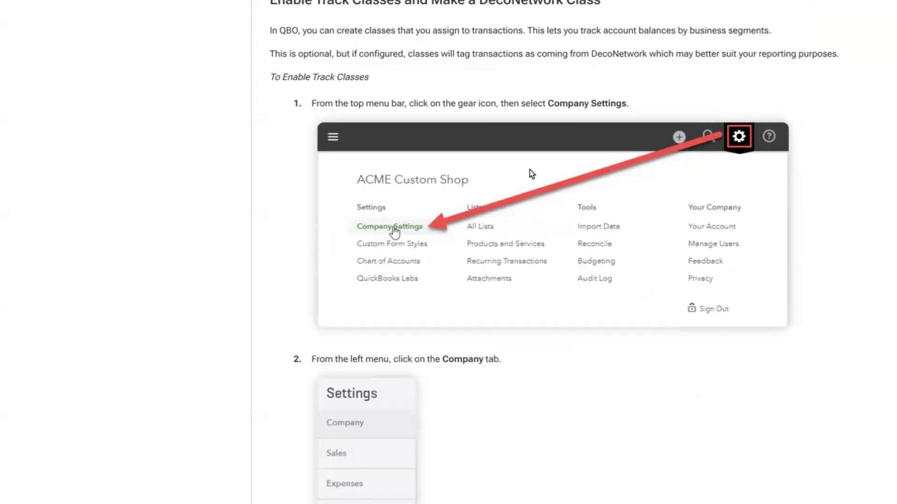
{"action": "scroll", "coordinate": [529, 170], "scroll_direction": "down", "scroll_amount": 1}
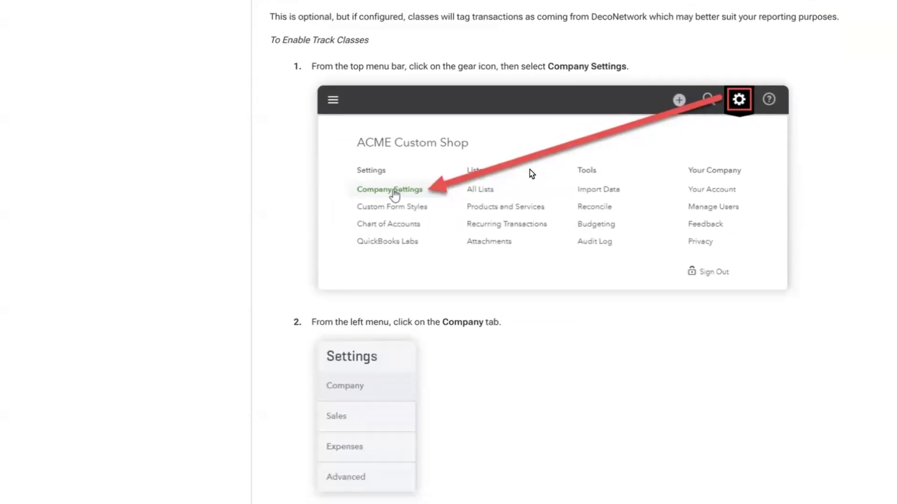
{"action": "scroll", "coordinate": [530, 170], "scroll_direction": "down", "scroll_amount": 5}
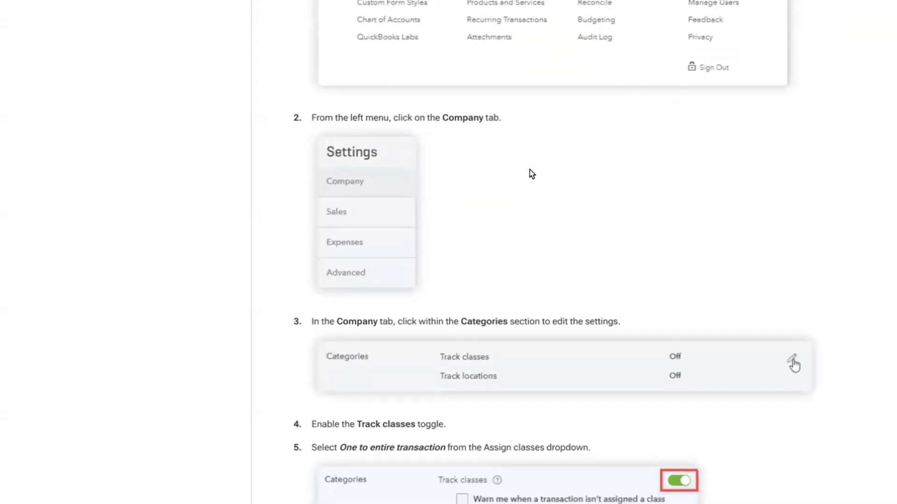
{"action": "scroll", "coordinate": [529, 169], "scroll_direction": "down", "scroll_amount": 10}
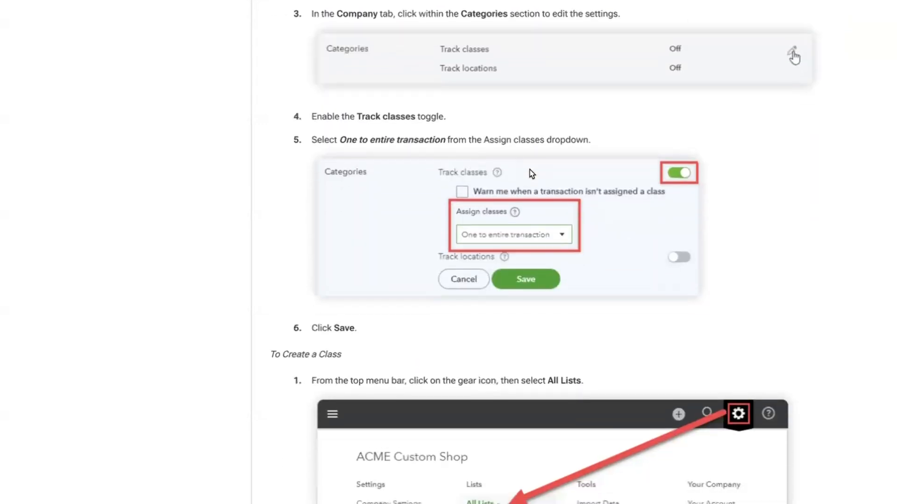
{"action": "scroll", "coordinate": [529, 170], "scroll_direction": "down", "scroll_amount": 8}
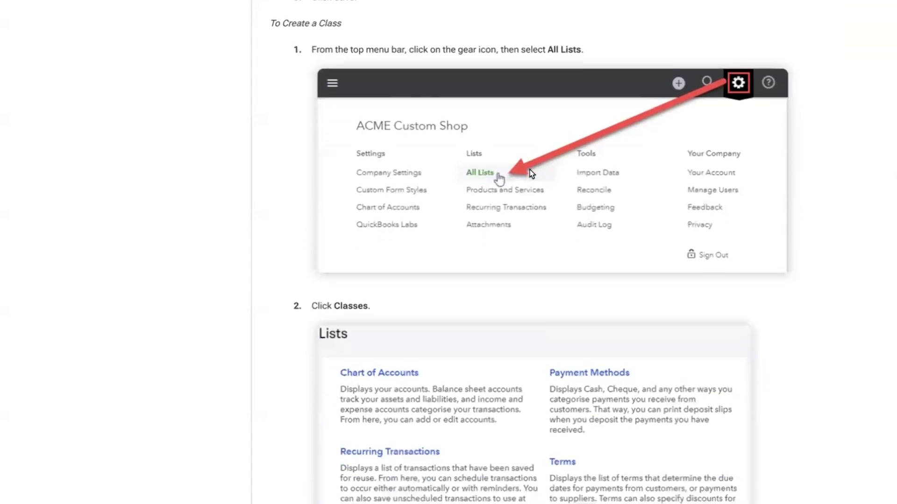
{"action": "scroll", "coordinate": [529, 169], "scroll_direction": "down", "scroll_amount": 4}
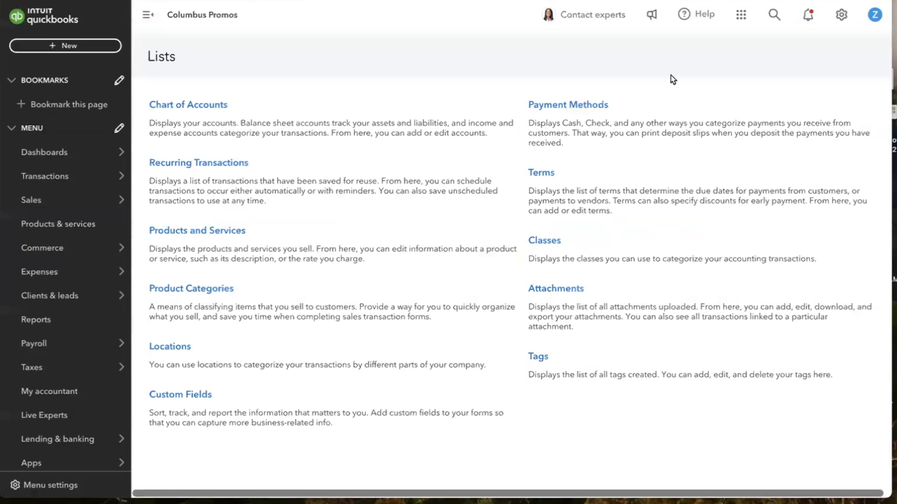
{"action": "left_click", "coordinate": [842, 16]}
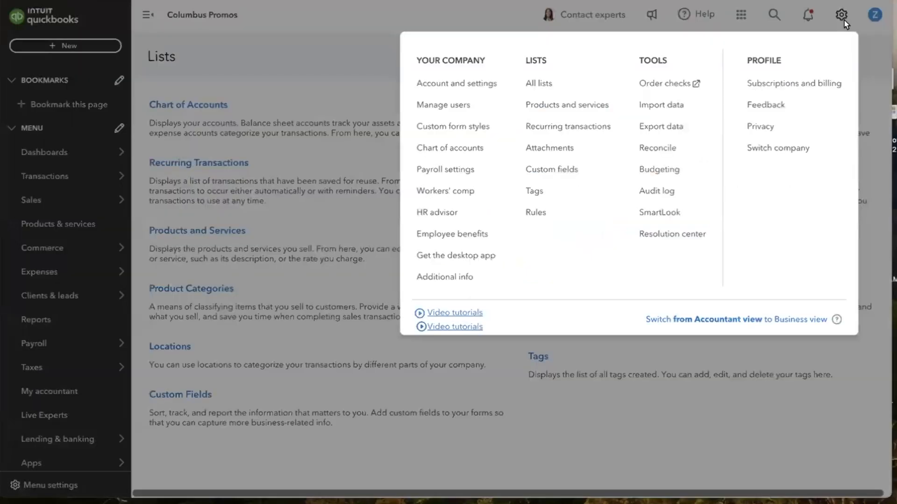
{"action": "left_click", "coordinate": [326, 64]}
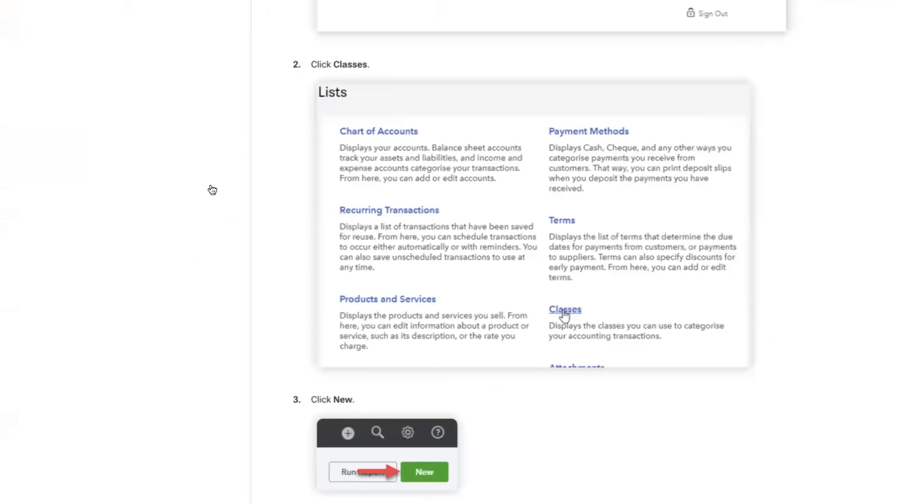
- Read down to 'Set up Order Line item mappings' in the Help Center article, then go back to the integration settings
{"action": "scroll", "coordinate": [399, 312], "scroll_direction": "down", "scroll_amount": 4}
{"action": "scroll", "coordinate": [400, 310], "scroll_direction": "down", "scroll_amount": 5}
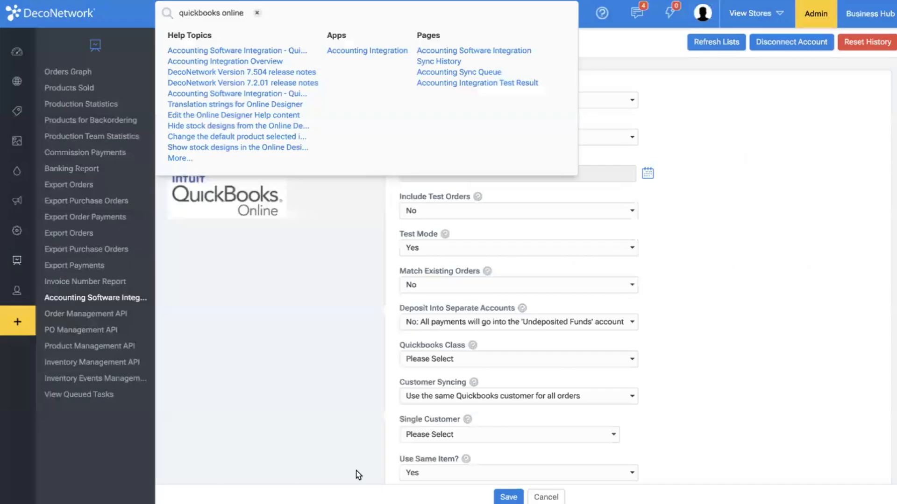
{"action": "left_click", "coordinate": [270, 396]}
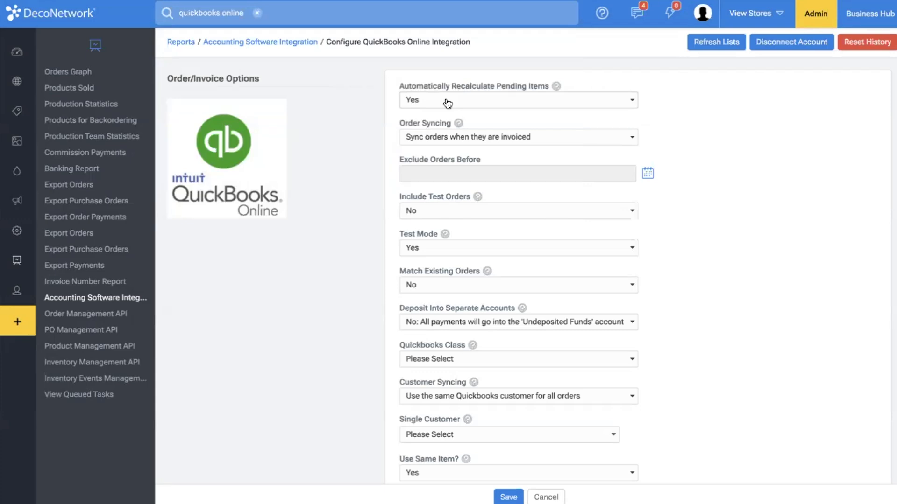
- Keep Order Syncing on 'when they are invoiced' and set Exclude Orders Before to 07-Oct-2024 12:12
{"action": "left_click", "coordinate": [451, 144]}
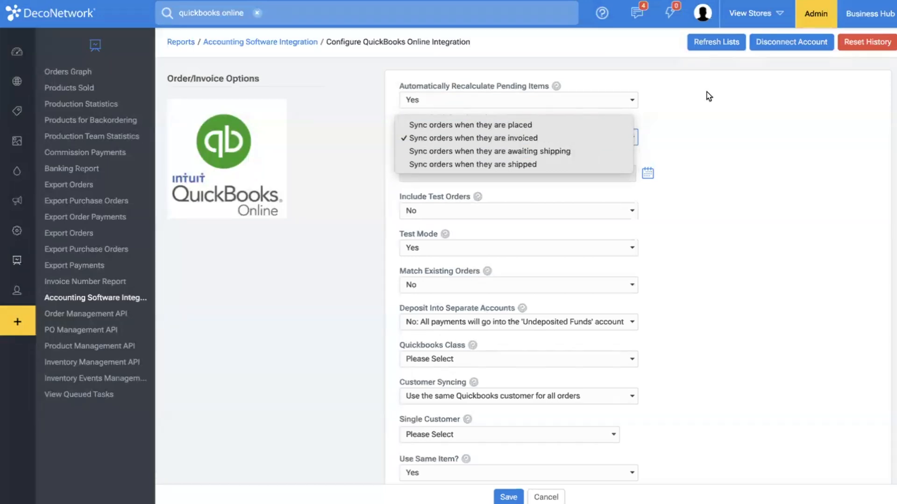
{"action": "left_click", "coordinate": [677, 125]}
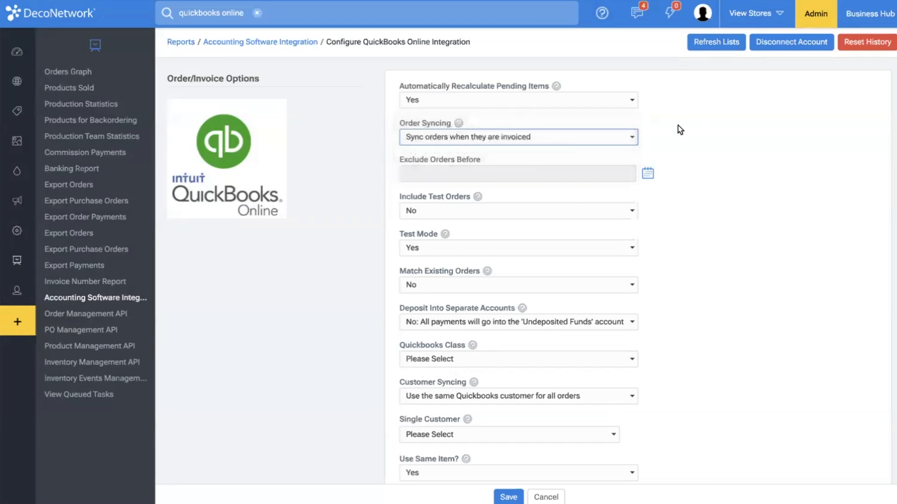
{"action": "left_click", "coordinate": [647, 173]}
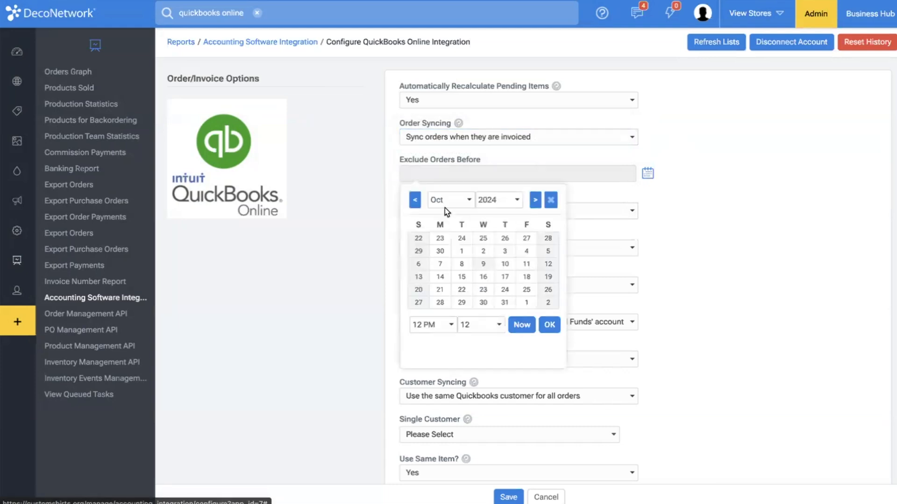
{"action": "left_click", "coordinate": [426, 263]}
{"action": "left_click", "coordinate": [436, 264]}
{"action": "left_click", "coordinate": [437, 267]}
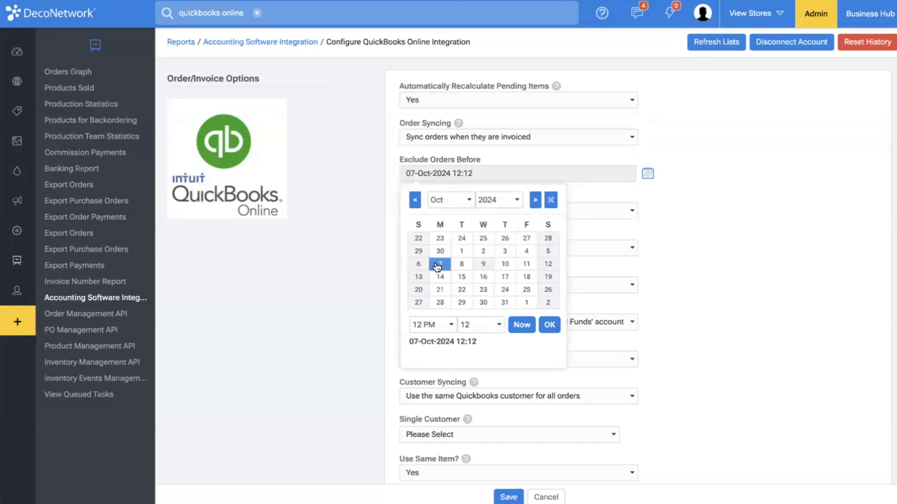
{"action": "left_click", "coordinate": [549, 324]}
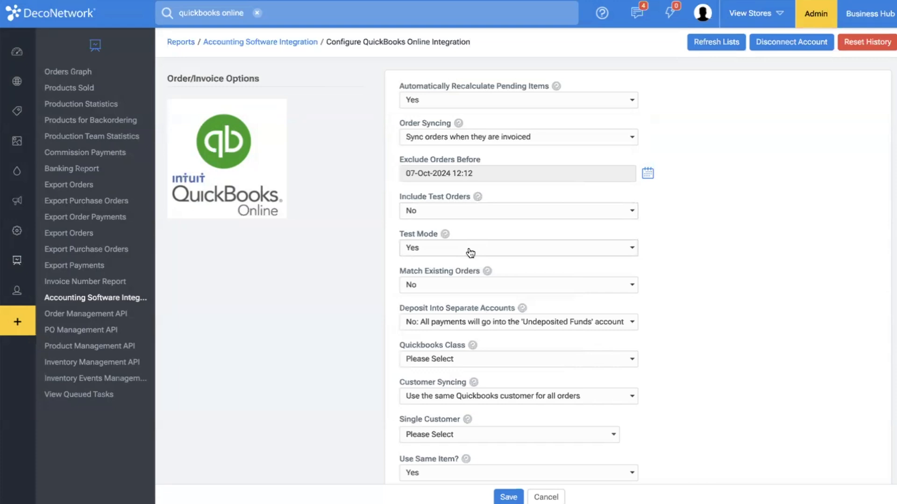
- Set Include Test Orders to No and Test Mode to No
{"action": "left_click", "coordinate": [463, 211]}
{"action": "left_click", "coordinate": [463, 202]}
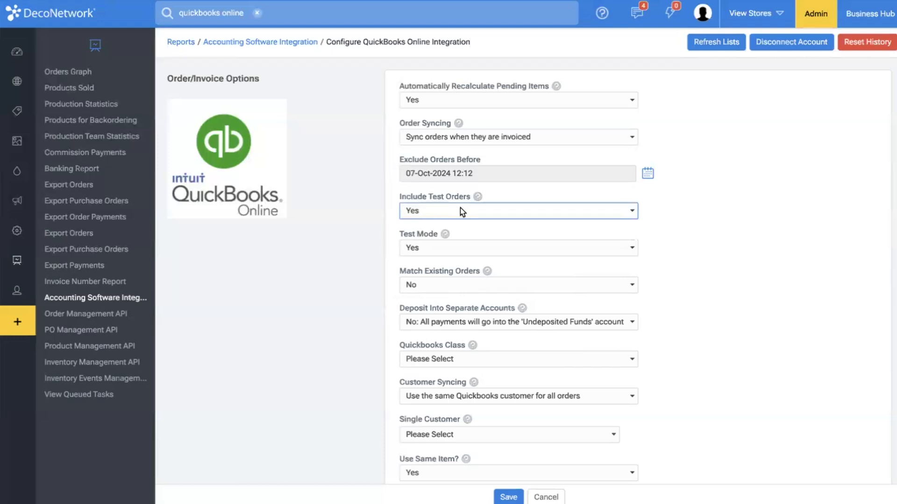
{"action": "left_click", "coordinate": [461, 209]}
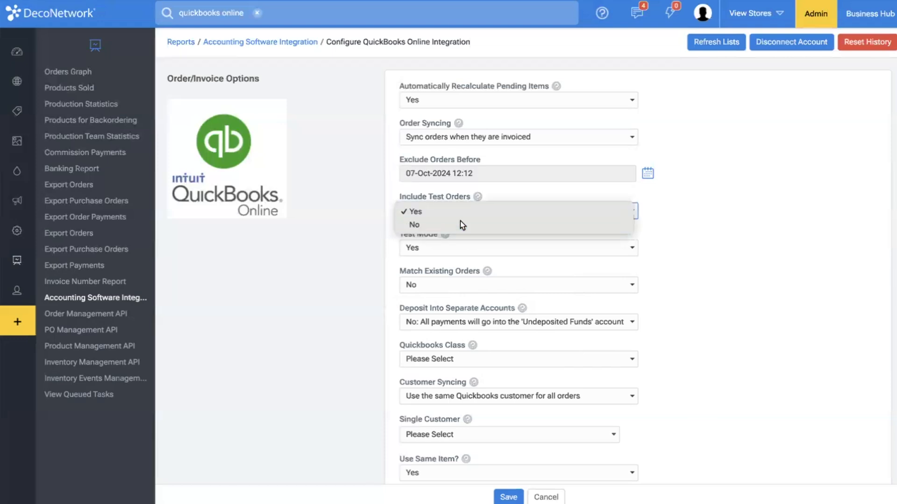
{"action": "left_click", "coordinate": [460, 221]}
{"action": "left_click", "coordinate": [478, 248]}
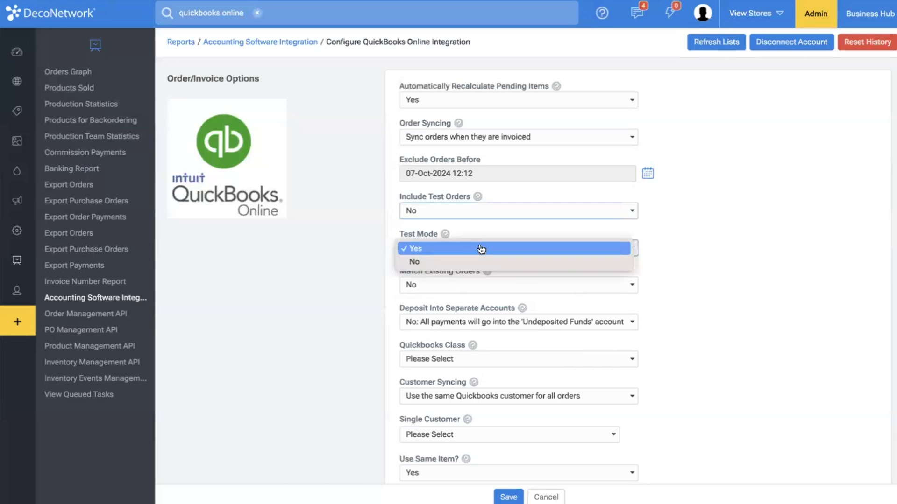
{"action": "left_click", "coordinate": [476, 260]}
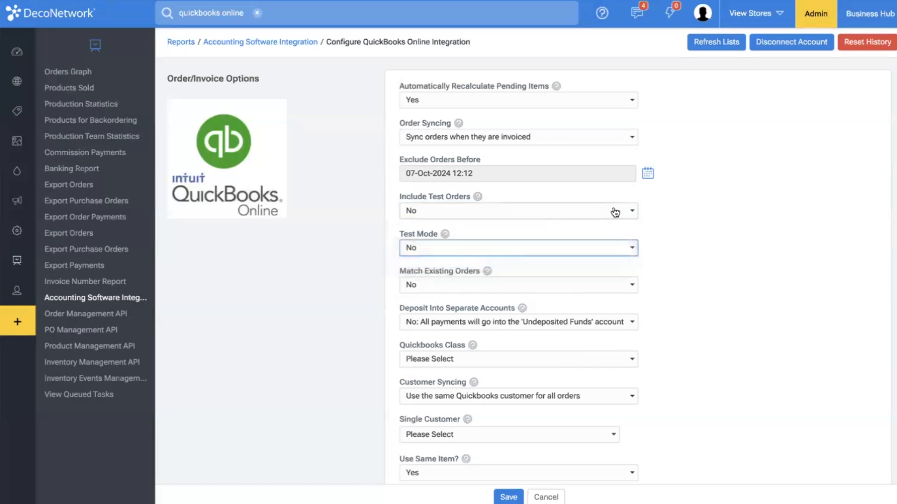
- Set Match Existing Orders to Yes and Deposit Into Separate Accounts to Yes
{"action": "scroll", "coordinate": [494, 144], "scroll_direction": "down", "scroll_amount": 1}
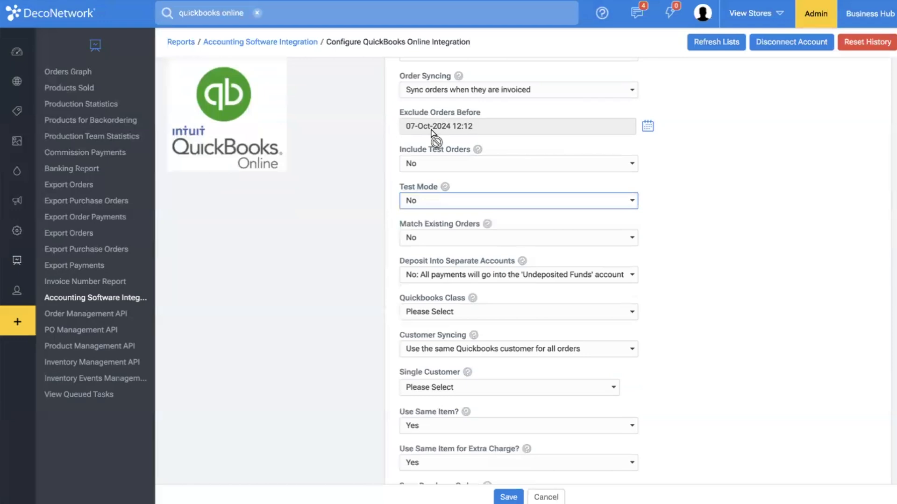
{"action": "scroll", "coordinate": [491, 201], "scroll_direction": "down", "scroll_amount": 1}
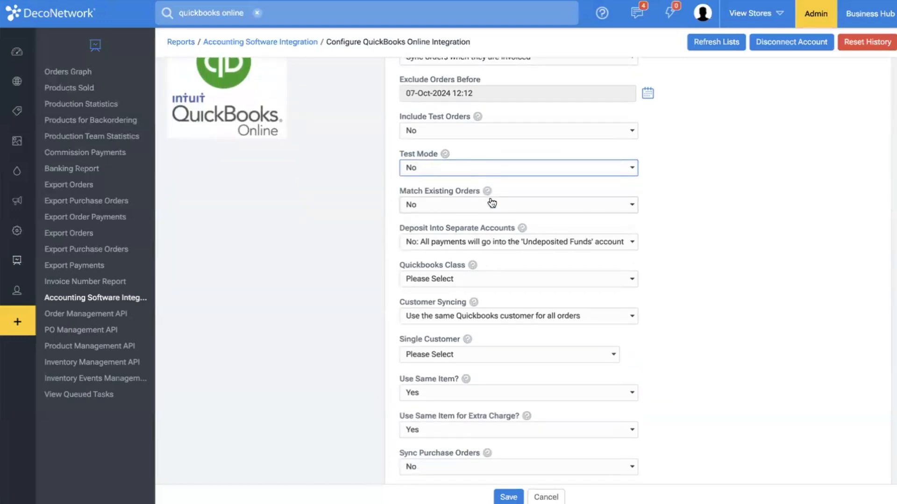
{"action": "left_click", "coordinate": [492, 208]}
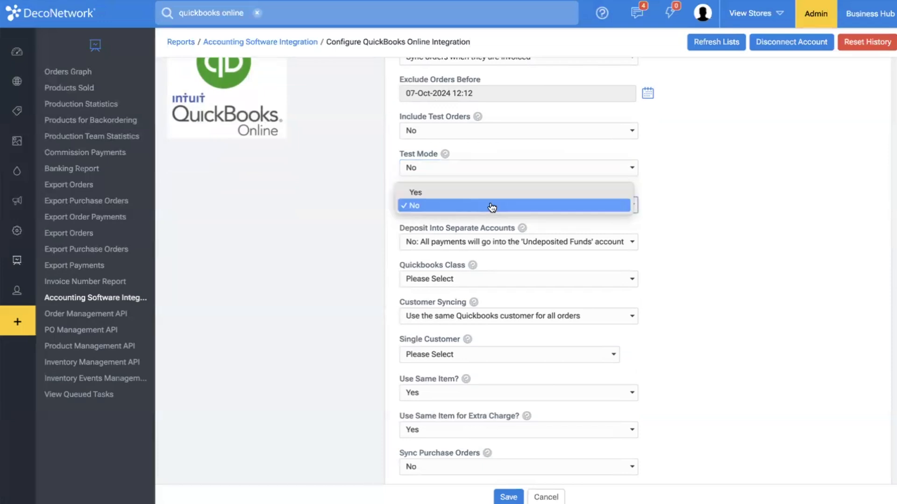
{"action": "left_click", "coordinate": [483, 192]}
{"action": "mouse_move", "coordinate": [484, 193]}
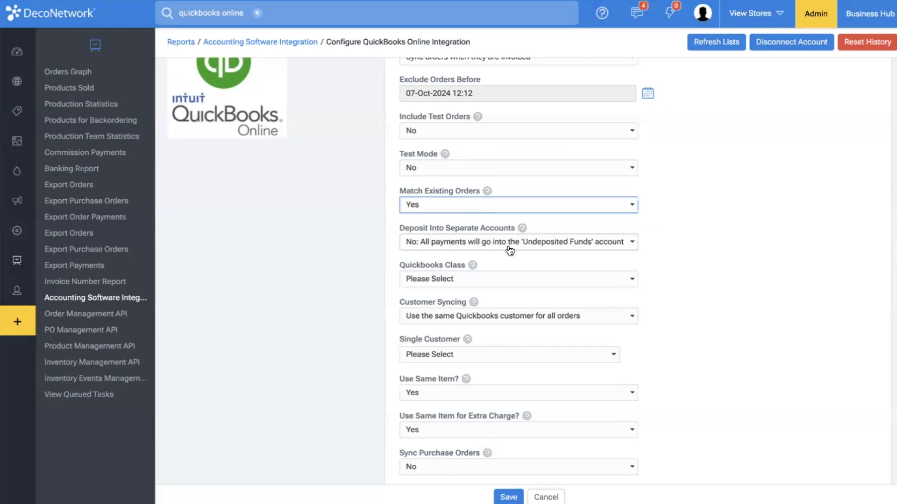
{"action": "mouse_move", "coordinate": [521, 230]}
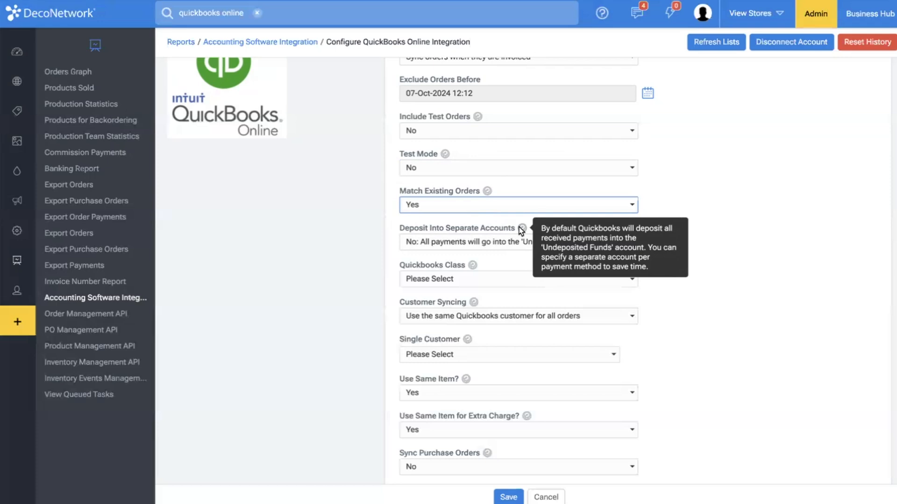
{"action": "left_click", "coordinate": [519, 243]}
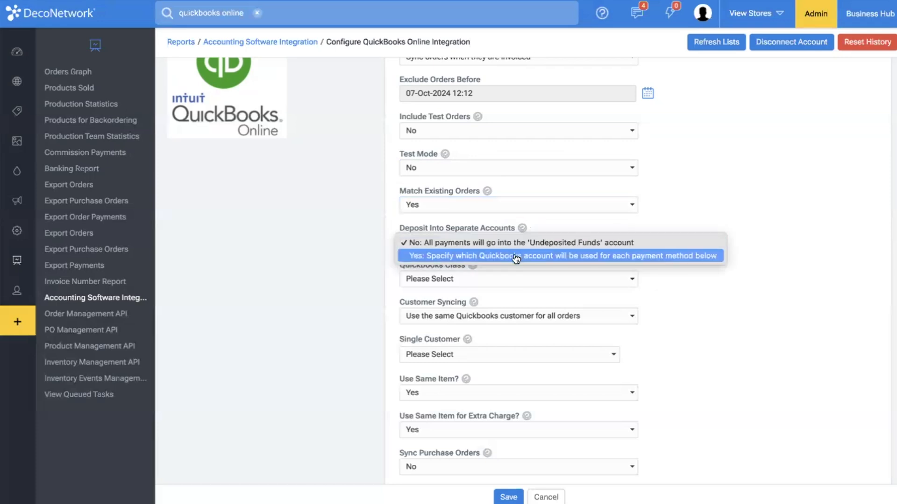
{"action": "left_click", "coordinate": [516, 256]}
{"action": "scroll", "coordinate": [513, 257], "scroll_direction": "down", "scroll_amount": 15}
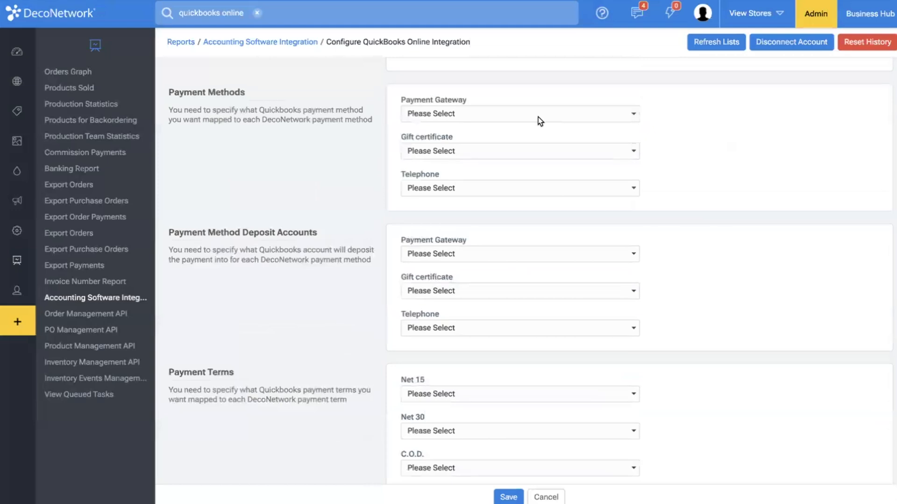
{"action": "scroll", "coordinate": [540, 121], "scroll_direction": "up", "scroll_amount": 3}
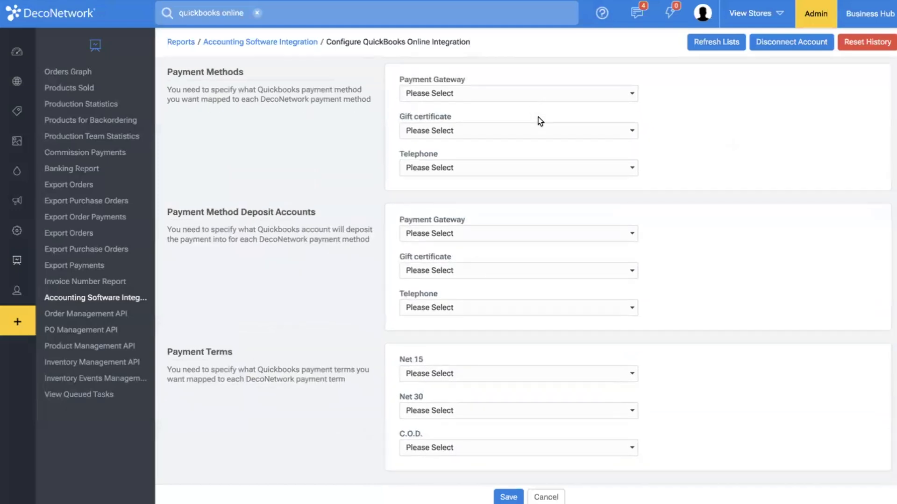
- Set Deposit Into Separate Accounts back to No, sending all payments to Undeposited Funds
{"action": "scroll", "coordinate": [540, 121], "scroll_direction": "up", "scroll_amount": 15}
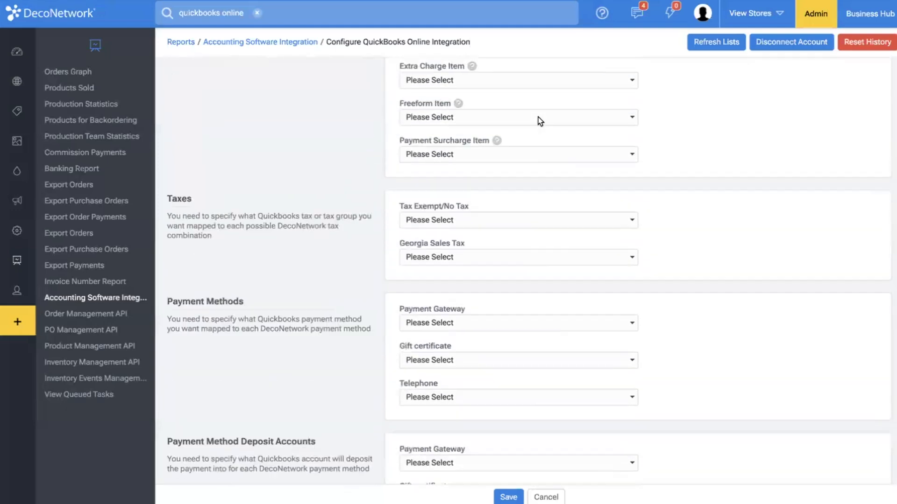
{"action": "scroll", "coordinate": [540, 121], "scroll_direction": "down", "scroll_amount": 10}
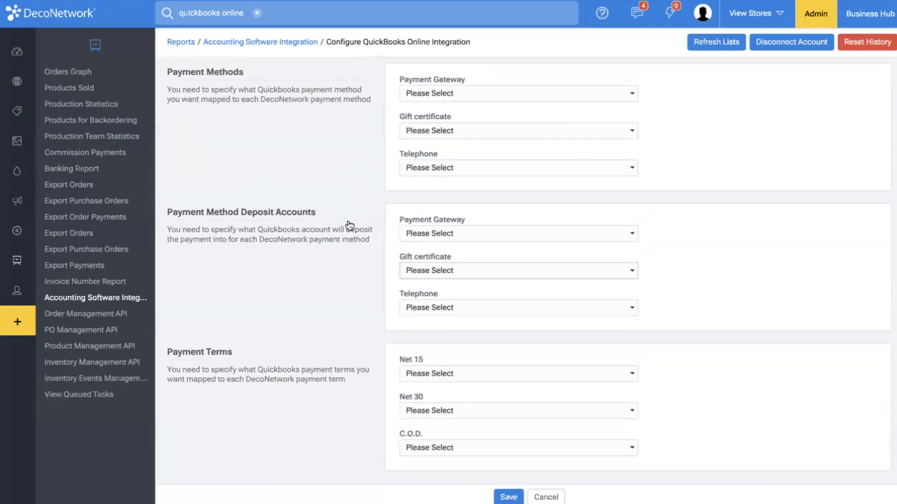
{"action": "scroll", "coordinate": [510, 225], "scroll_direction": "up", "scroll_amount": 10}
{"action": "scroll", "coordinate": [510, 225], "scroll_direction": "down", "scroll_amount": 2}
{"action": "left_click", "coordinate": [472, 322]}
{"action": "left_click", "coordinate": [471, 303]}
- Leave the QuickBooks Class dropdown on 'Please Select'
{"action": "scroll", "coordinate": [471, 329], "scroll_direction": "down", "scroll_amount": 1}
{"action": "scroll", "coordinate": [470, 329], "scroll_direction": "down", "scroll_amount": 10}
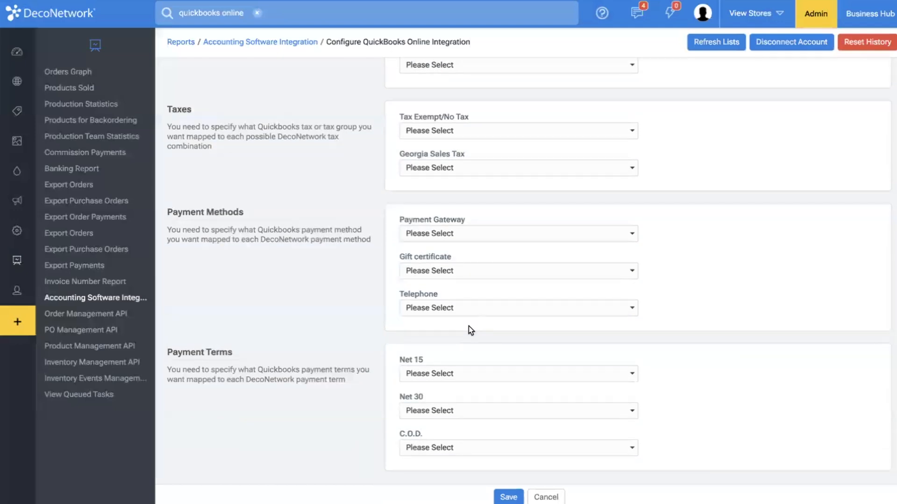
{"action": "scroll", "coordinate": [469, 326], "scroll_direction": "up", "scroll_amount": 4}
{"action": "scroll", "coordinate": [469, 326], "scroll_direction": "up", "scroll_amount": 10}
{"action": "scroll", "coordinate": [471, 325], "scroll_direction": "down", "scroll_amount": 2}
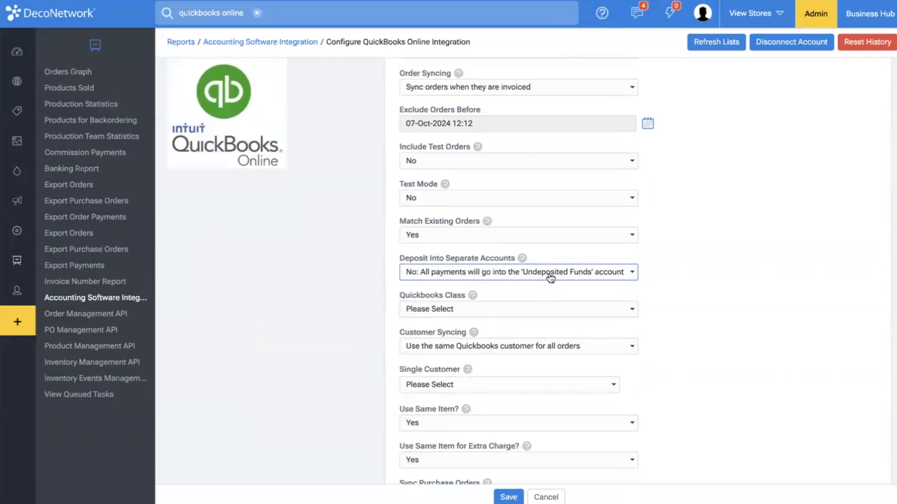
{"action": "left_click", "coordinate": [540, 310]}
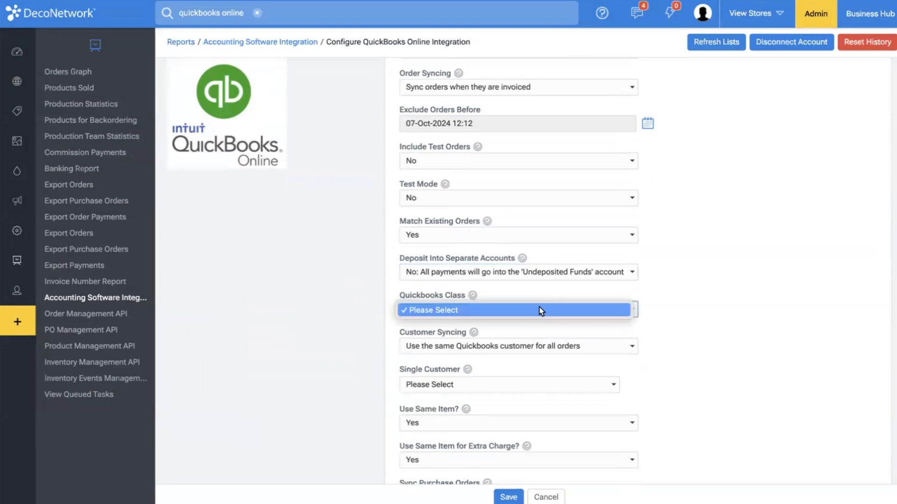
{"action": "left_click", "coordinate": [510, 298]}
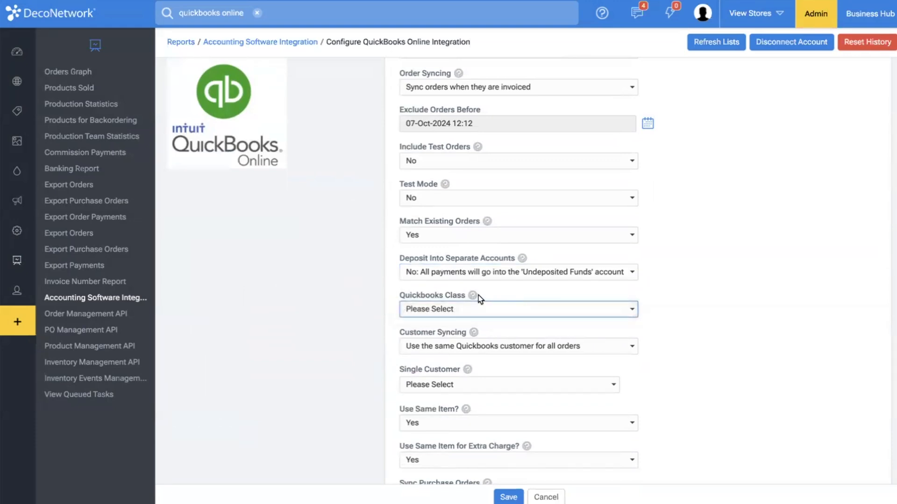
{"action": "mouse_move", "coordinate": [475, 295]}
{"action": "scroll", "coordinate": [646, 306], "scroll_direction": "down", "scroll_amount": 3}
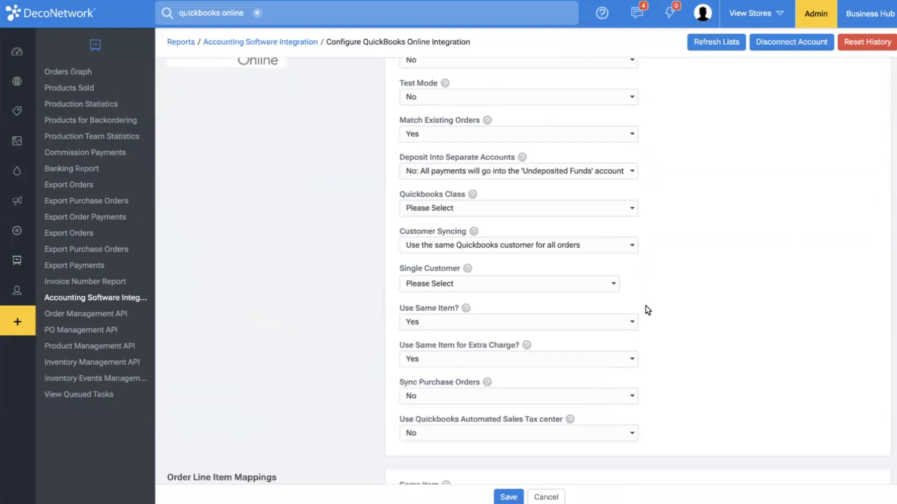
{"action": "mouse_move", "coordinate": [475, 233]}
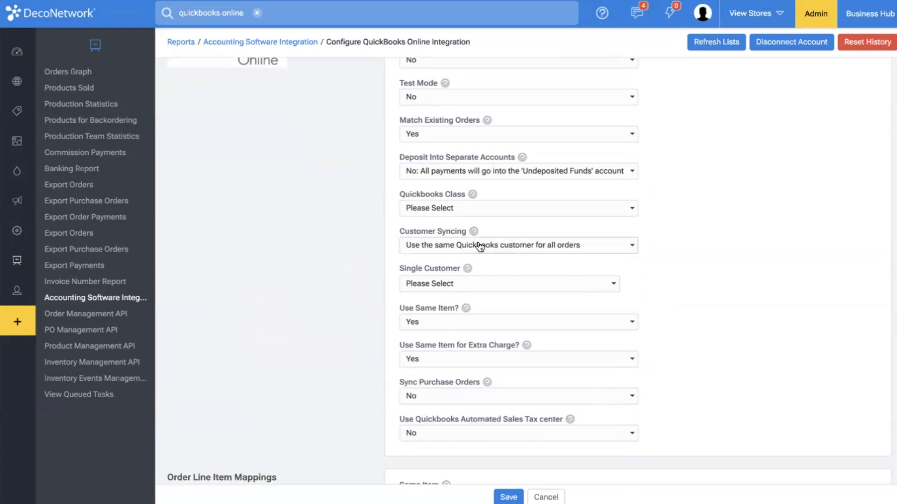
- Set Customer Syncing to 'Create a Quickbooks customer account for all account holders'
{"action": "left_click", "coordinate": [479, 247]}
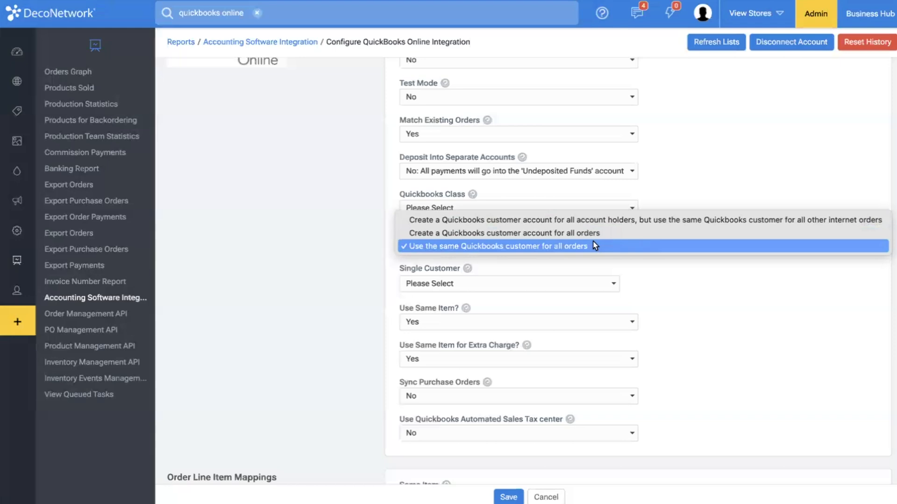
{"action": "left_click", "coordinate": [584, 220]}
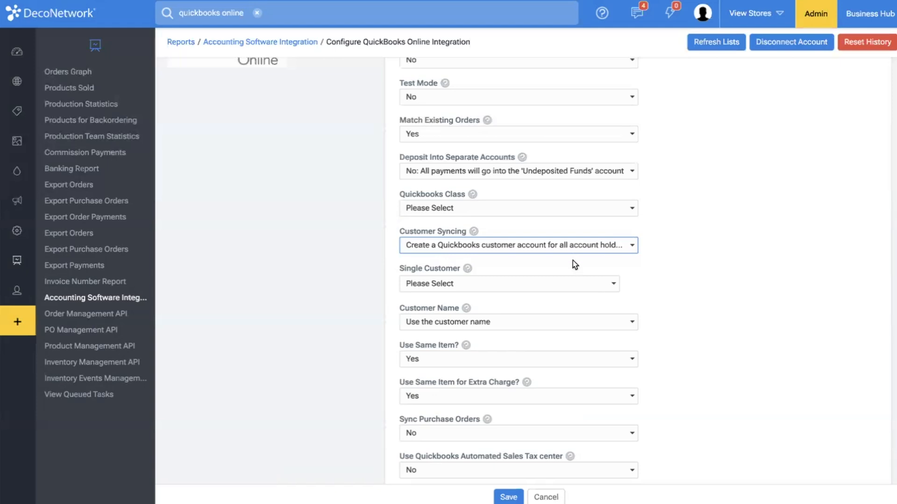
- Choose Deco Network as the Single Customer, typing 'deco' to find it in the list
{"action": "left_click", "coordinate": [521, 284]}
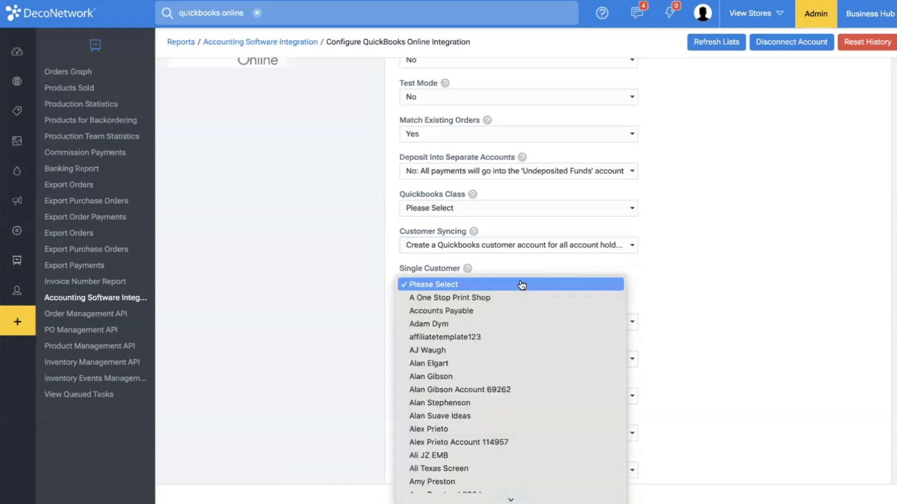
{"action": "scroll", "coordinate": [519, 299], "scroll_direction": "down", "scroll_amount": 3}
{"action": "type", "text": "deco"}
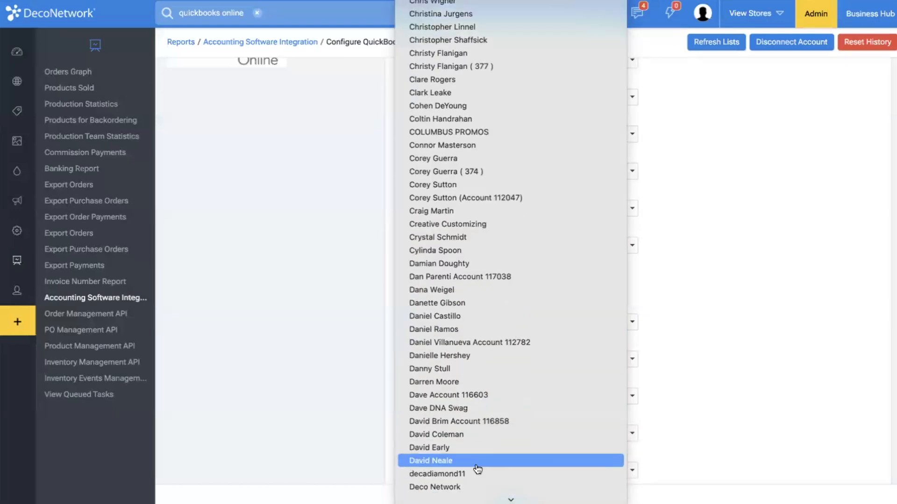
{"action": "scroll", "coordinate": [475, 466], "scroll_direction": "down", "scroll_amount": 1}
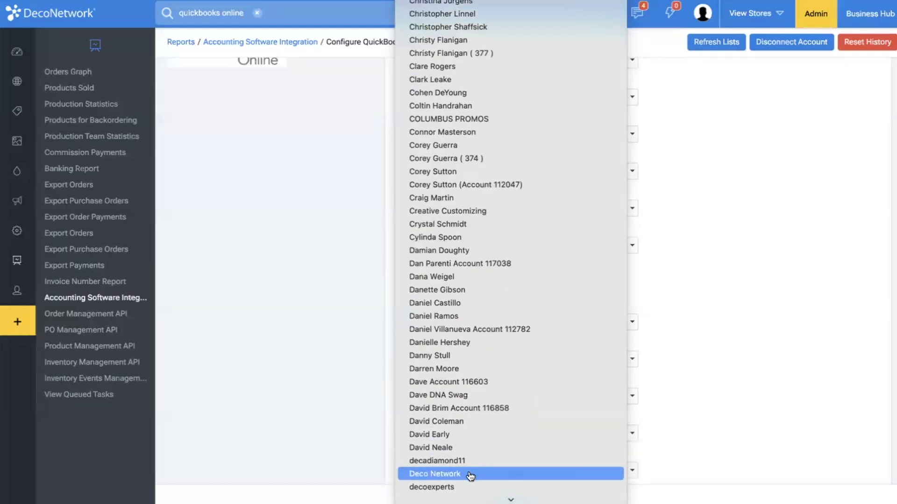
{"action": "left_click", "coordinate": [469, 475]}
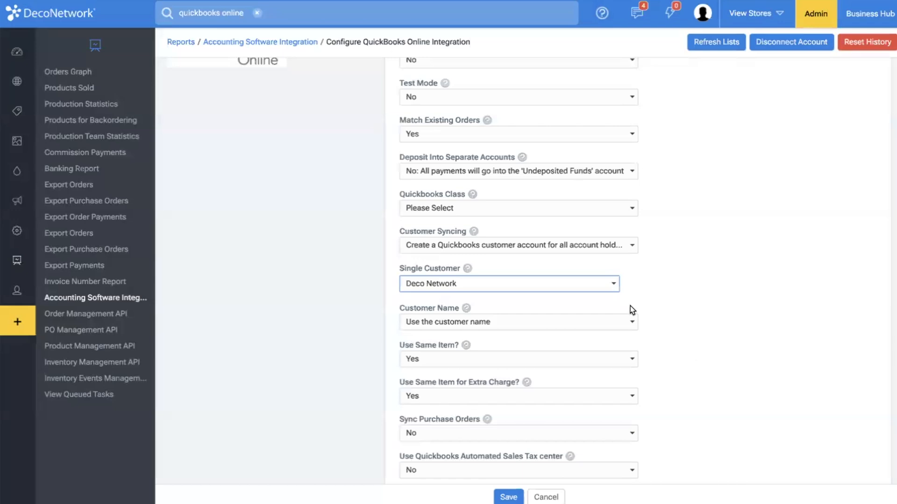
- Set Customer Name to 'Use the company name if available, otherwise customer name'
{"action": "scroll", "coordinate": [600, 279], "scroll_direction": "down", "scroll_amount": 1}
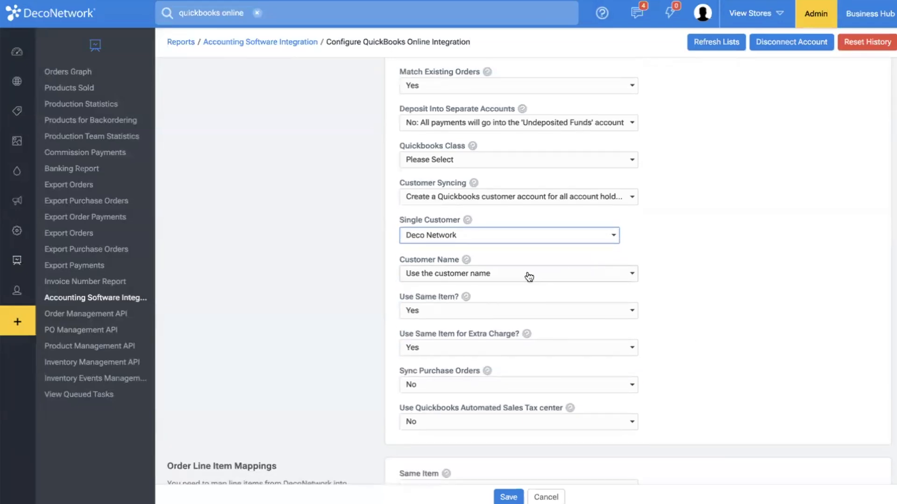
{"action": "left_click", "coordinate": [476, 276]}
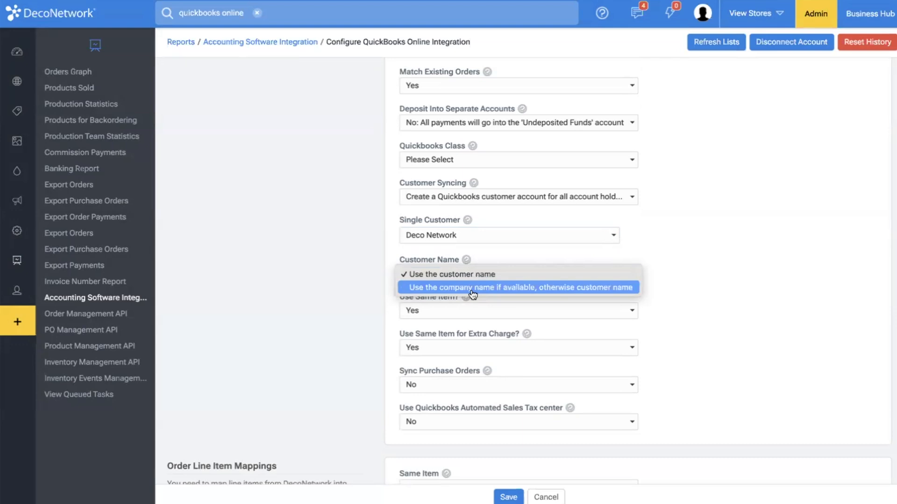
{"action": "left_click", "coordinate": [472, 293]}
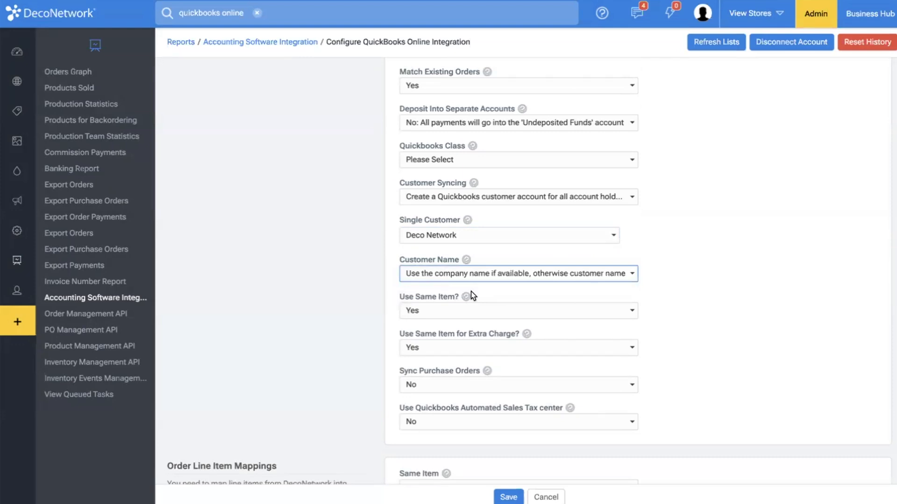
{"action": "left_click", "coordinate": [467, 270]}
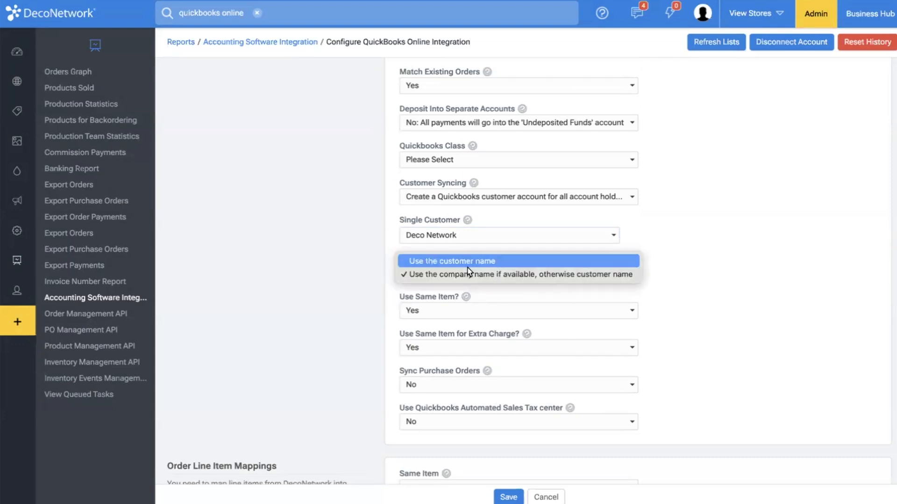
{"action": "left_click", "coordinate": [708, 300]}
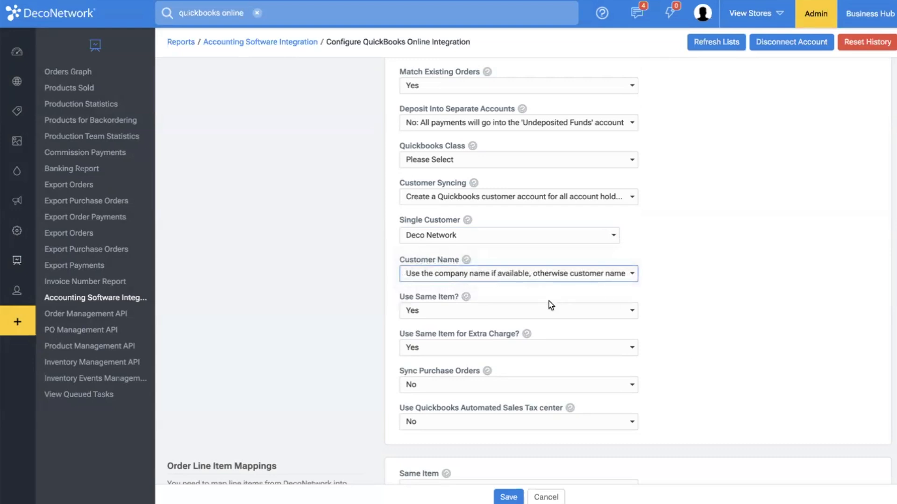
{"action": "mouse_move", "coordinate": [469, 301]}
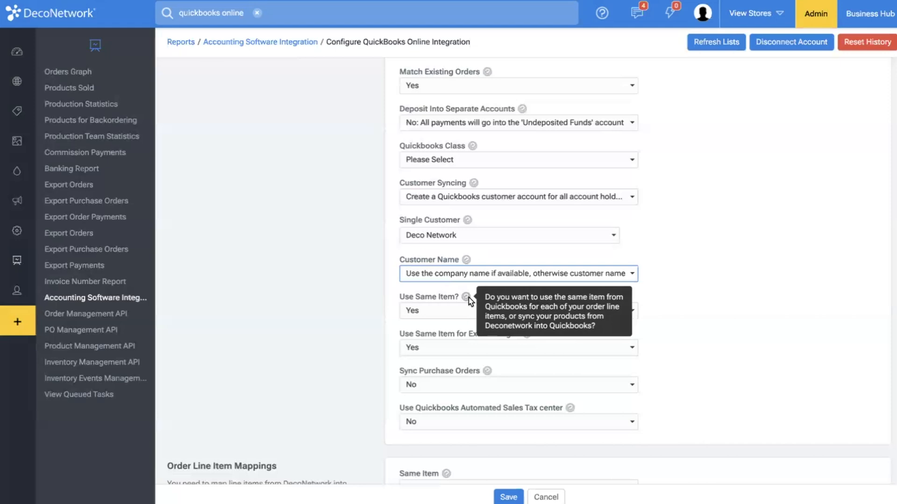
- Set both 'Use Same Item?' and 'Use Same Item for Extra Charge?' to No
{"action": "left_click", "coordinate": [457, 312]}
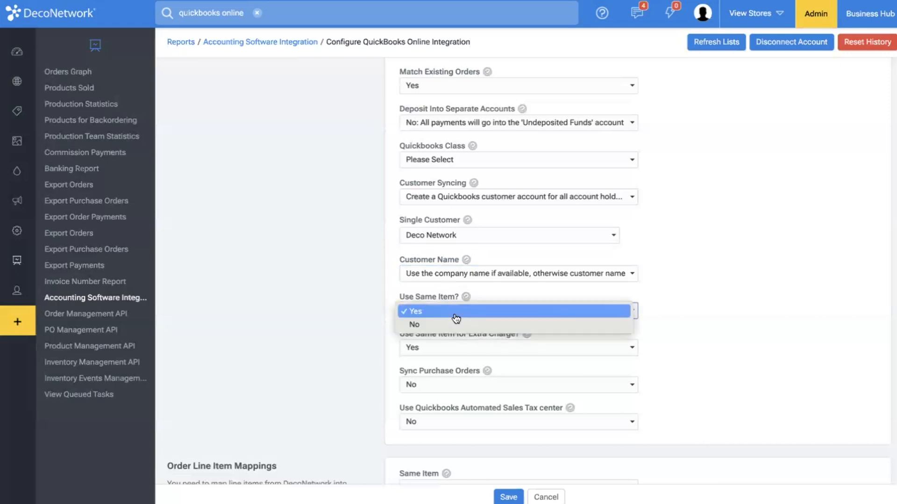
{"action": "left_click", "coordinate": [456, 325]}
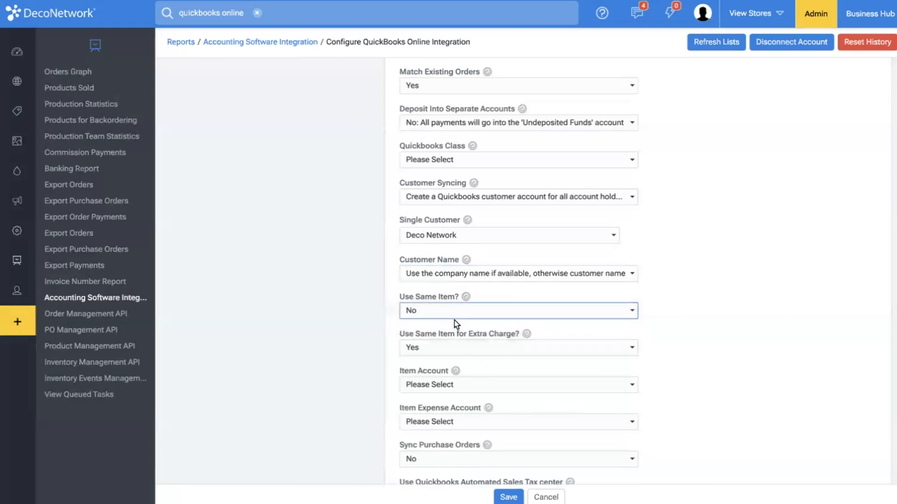
{"action": "left_click", "coordinate": [483, 287]}
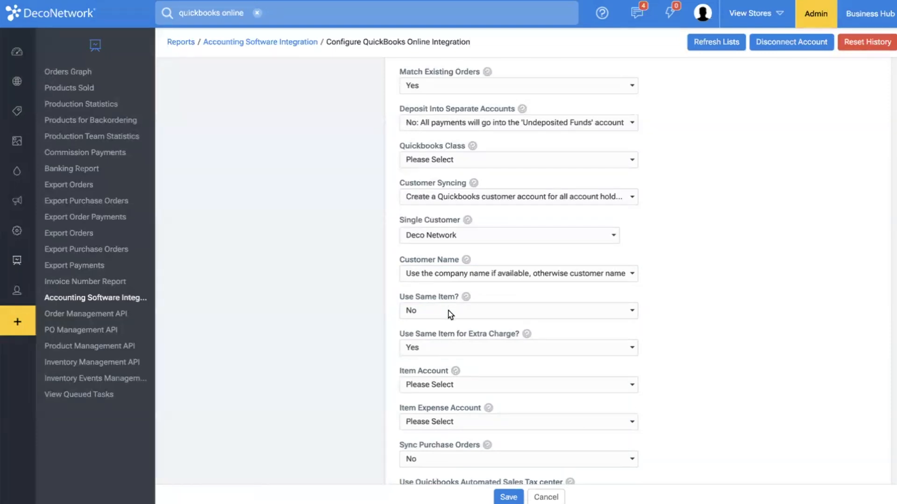
{"action": "left_click", "coordinate": [474, 348]}
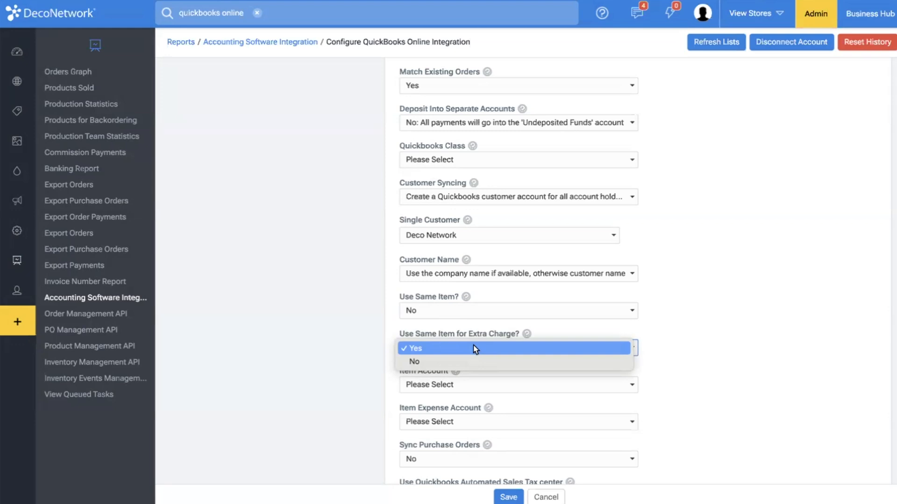
{"action": "left_click", "coordinate": [467, 361]}
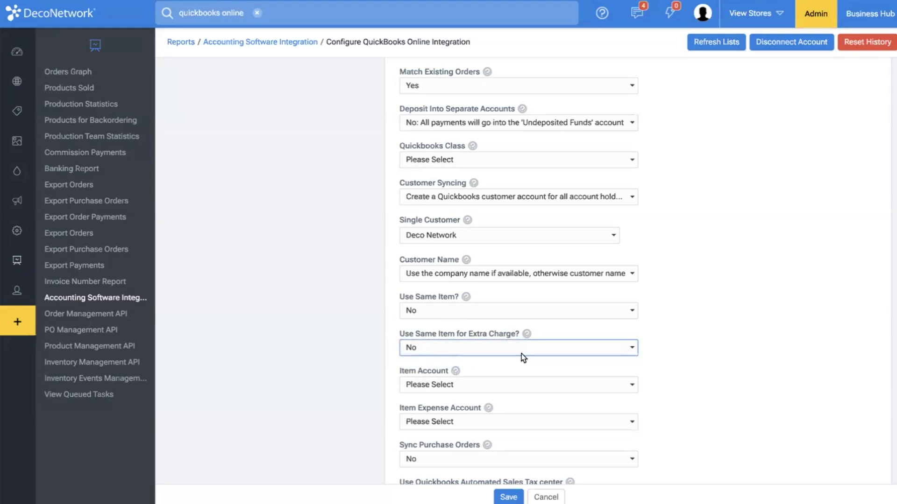
- Scroll down to Order Line Item Mappings, then go to the General Settings Localization page
{"action": "scroll", "coordinate": [515, 350], "scroll_direction": "down", "scroll_amount": 8}
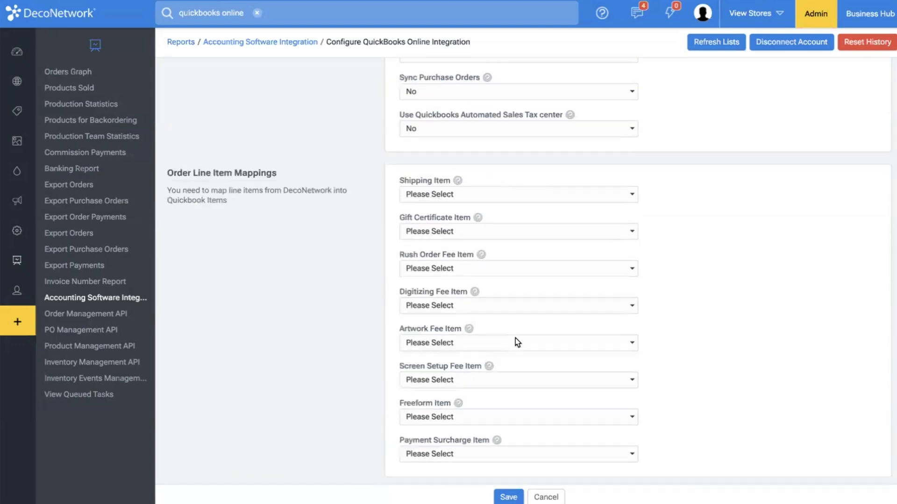
{"action": "key", "text": "XF86MonBrightnessUp"}
{"action": "key", "text": "XF86MonBrightnessUp"}
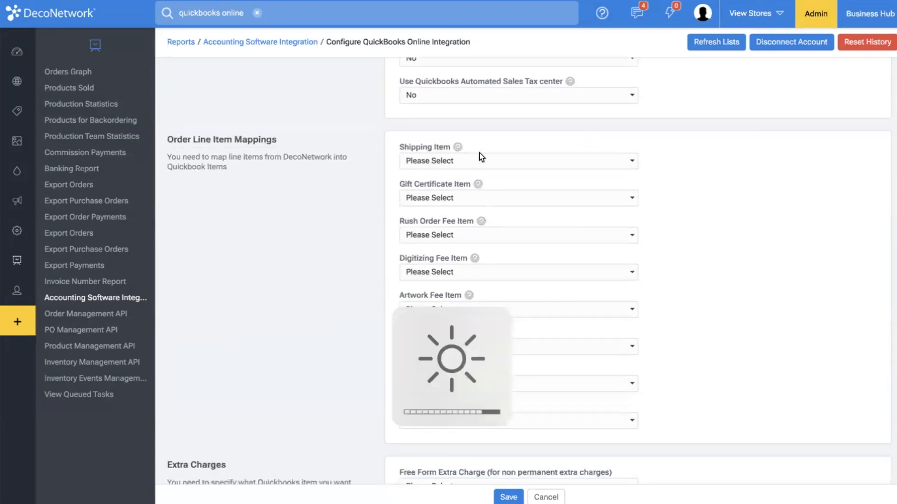
{"action": "scroll", "coordinate": [479, 153], "scroll_direction": "down", "scroll_amount": 2}
{"action": "scroll", "coordinate": [479, 153], "scroll_direction": "down", "scroll_amount": 2}
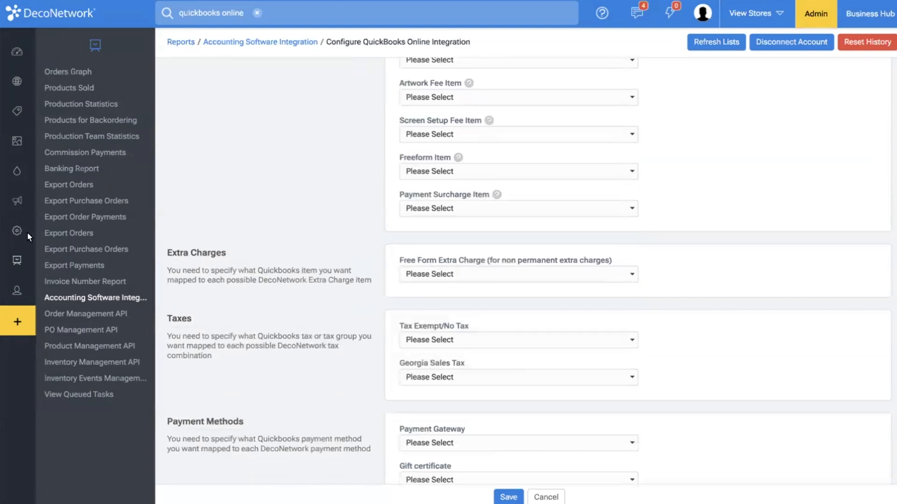
{"action": "left_click", "coordinate": [15, 228]}
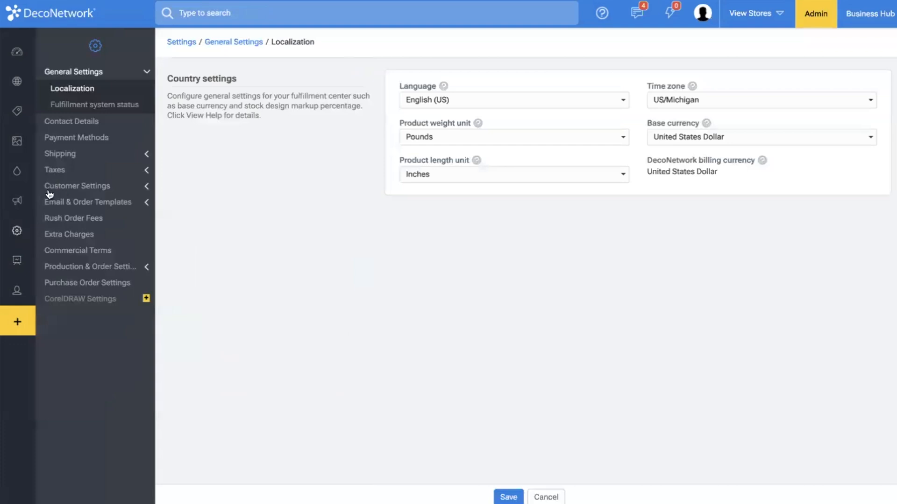
- Check the Extra Charges settings page shows none, then open the Reports Orders Graph page
{"action": "mouse_move", "coordinate": [27, 239]}
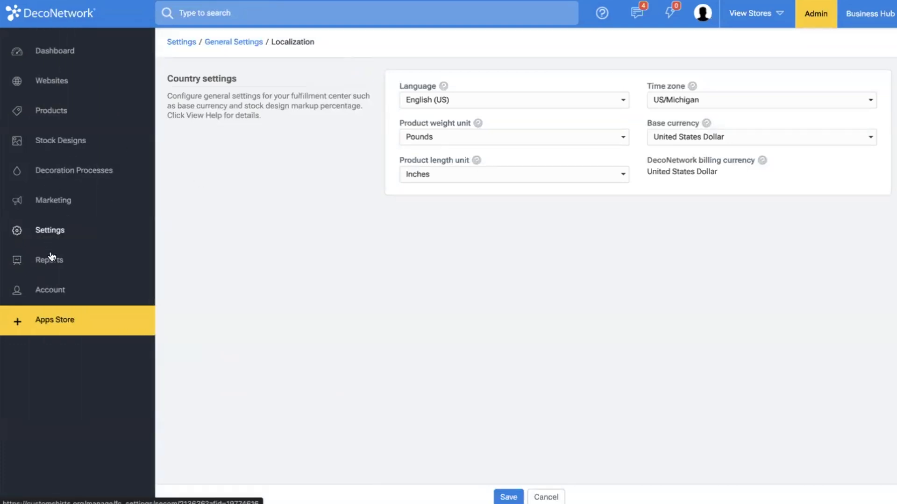
{"action": "left_click", "coordinate": [52, 236]}
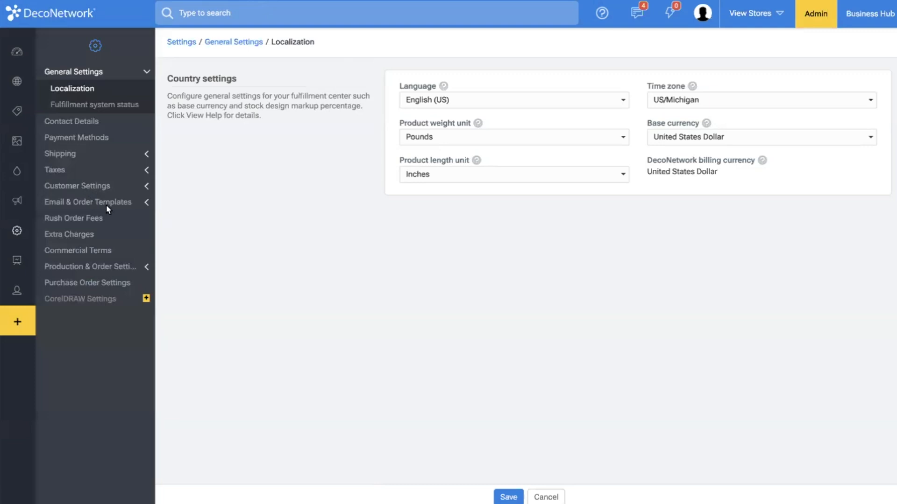
{"action": "left_click", "coordinate": [124, 268]}
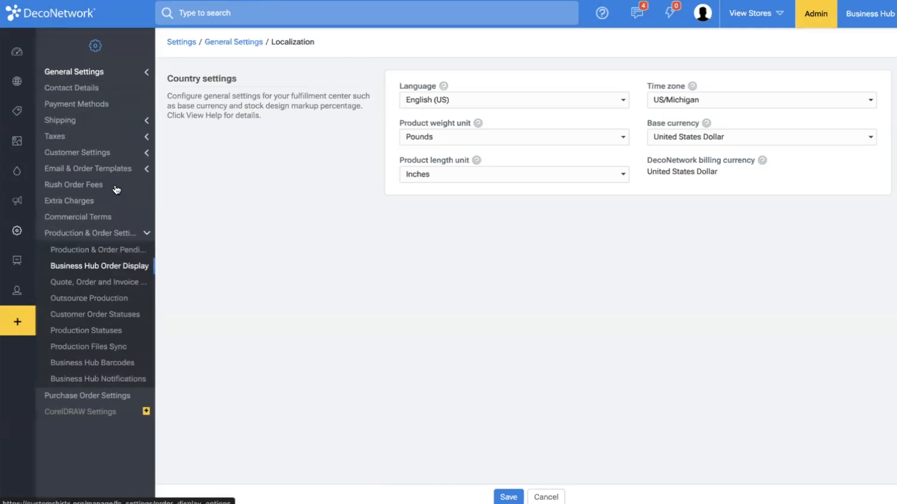
{"action": "left_click", "coordinate": [77, 200]}
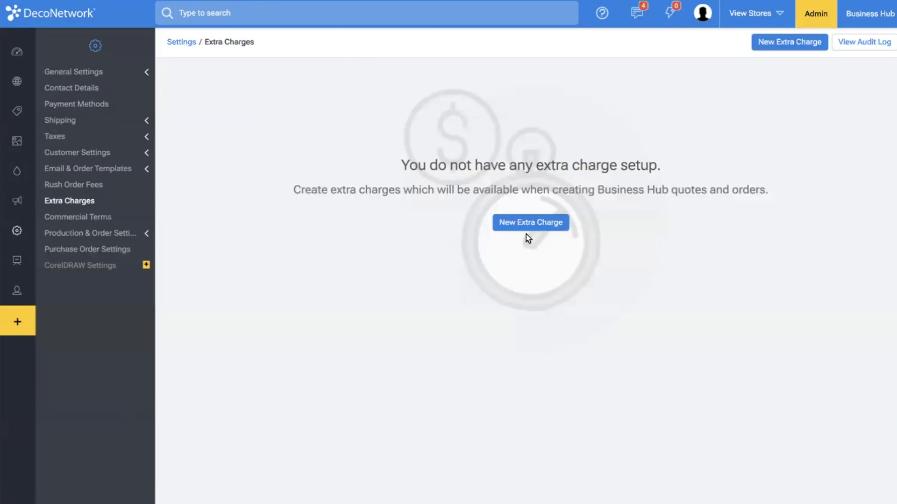
{"action": "left_click", "coordinate": [18, 230]}
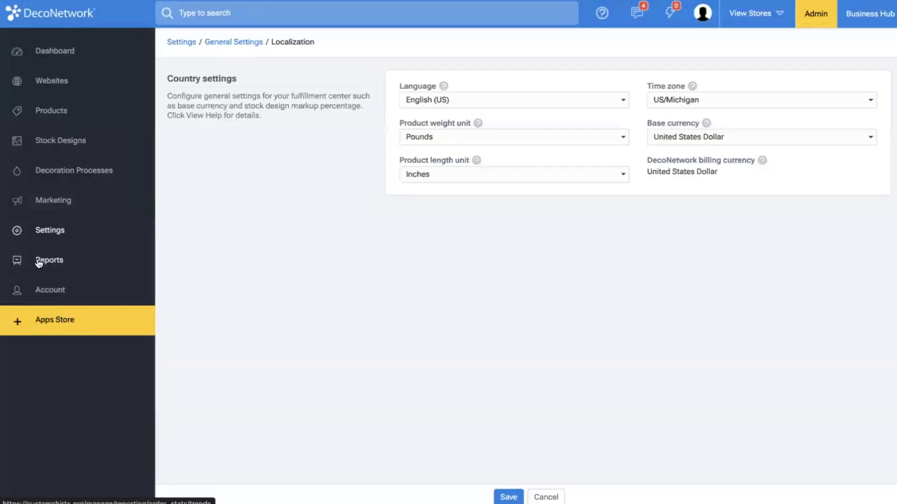
{"action": "left_click", "coordinate": [39, 263]}
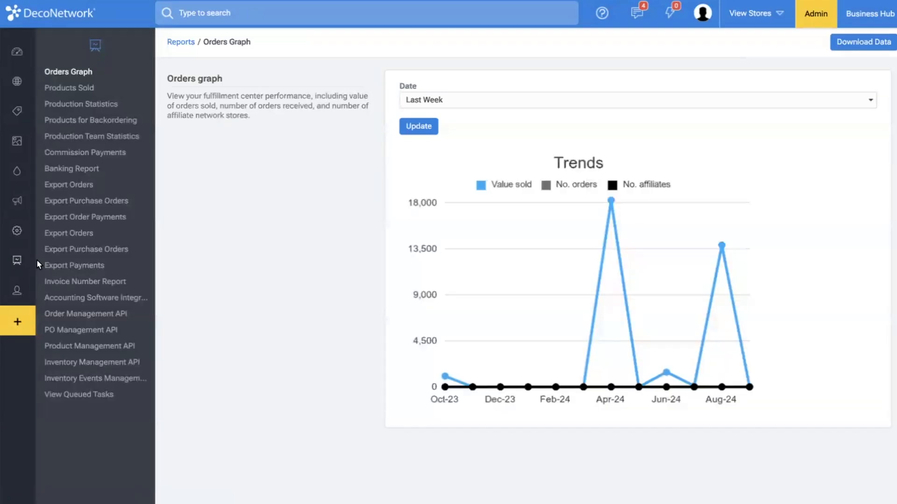
- Choose QuickBooks Online as the accounting software and reopen its integration configuration
{"action": "left_click", "coordinate": [77, 297]}
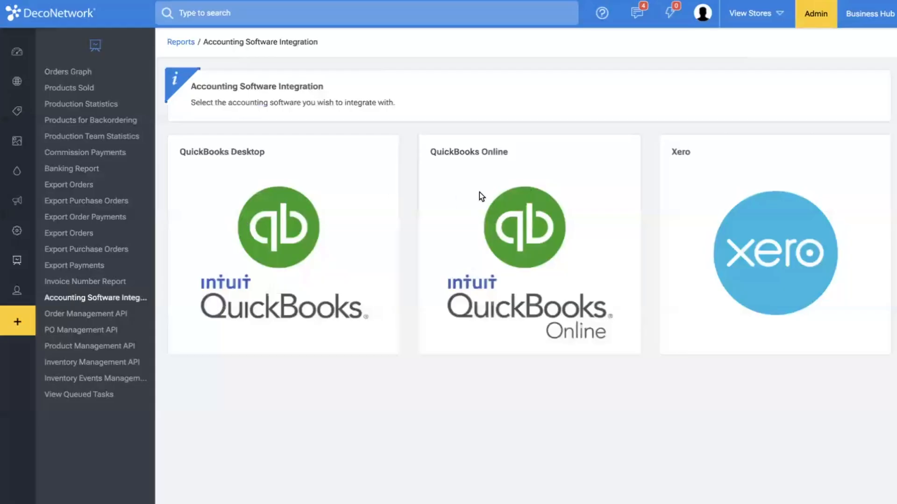
{"action": "left_click", "coordinate": [480, 192]}
{"action": "left_click", "coordinate": [609, 358]}
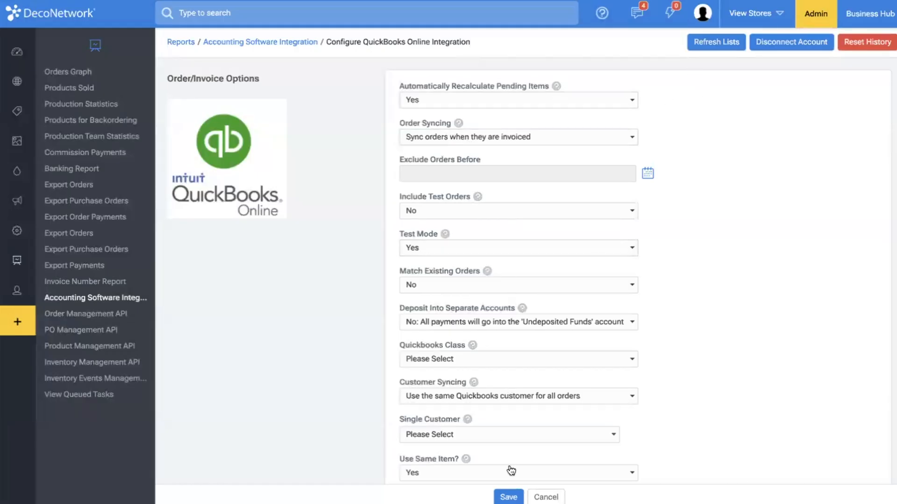
- Set Test Mode to No and Match Existing Orders to Yes, leaving Deposit Into Separate Accounts at No
{"action": "scroll", "coordinate": [571, 296], "scroll_direction": "down", "scroll_amount": 3}
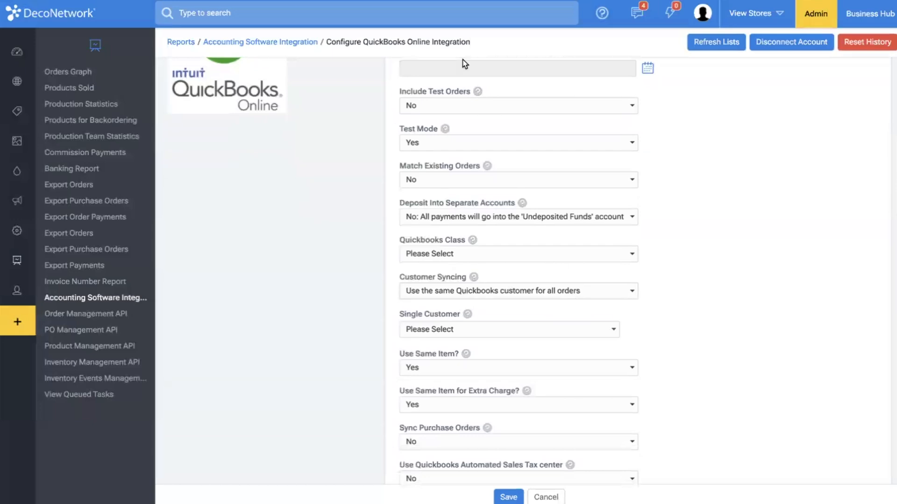
{"action": "scroll", "coordinate": [463, 61], "scroll_direction": "up", "scroll_amount": 3}
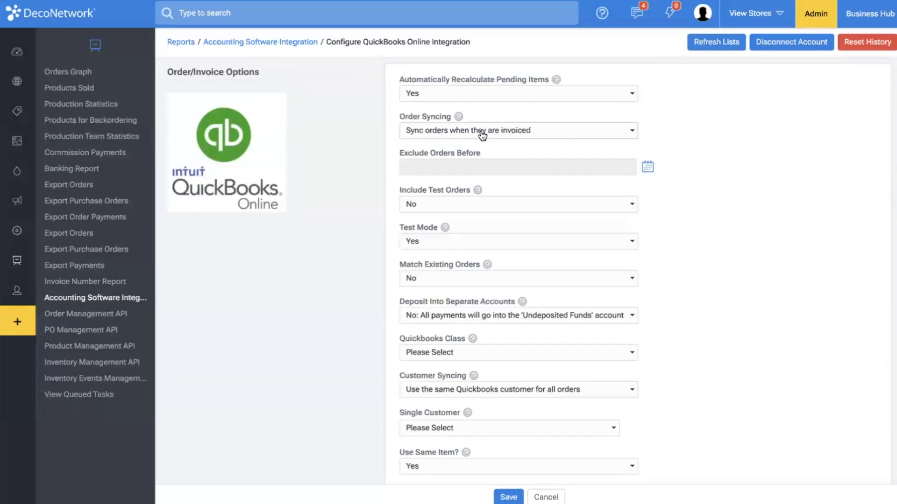
{"action": "scroll", "coordinate": [482, 136], "scroll_direction": "down", "scroll_amount": 1}
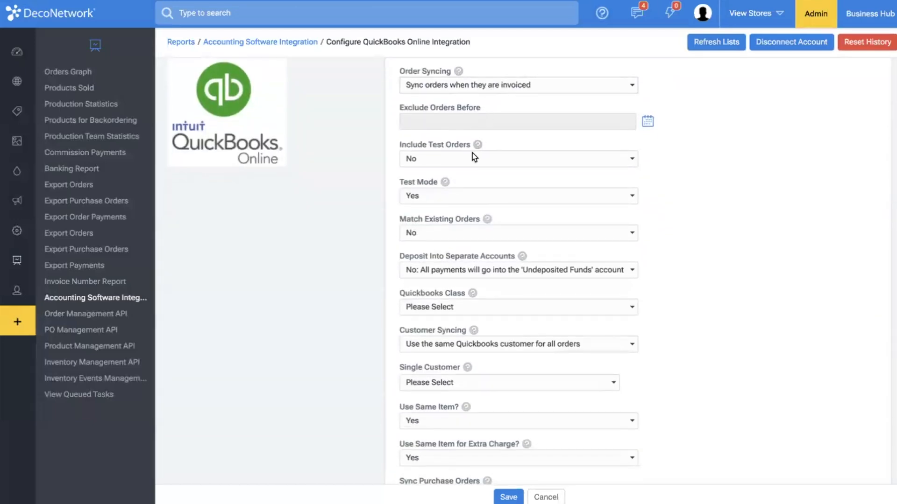
{"action": "scroll", "coordinate": [472, 153], "scroll_direction": "down", "scroll_amount": 2}
{"action": "left_click", "coordinate": [450, 131]}
{"action": "left_click", "coordinate": [451, 148]}
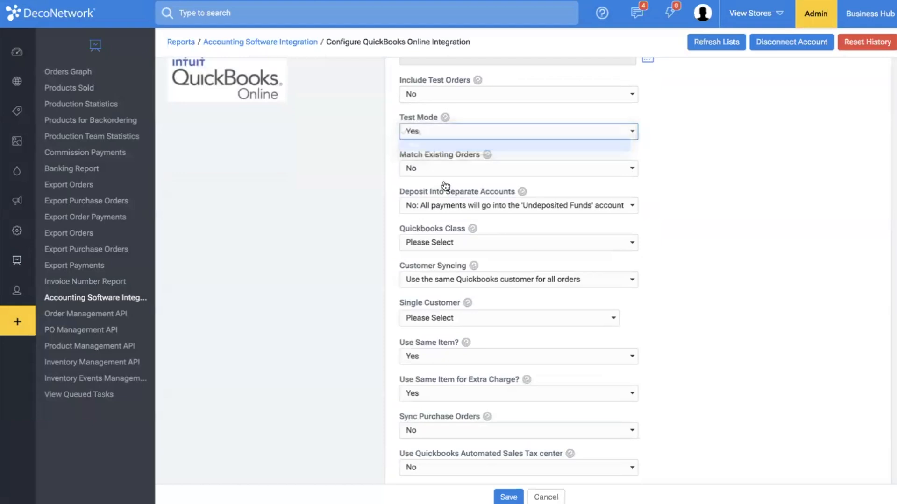
{"action": "scroll", "coordinate": [442, 185], "scroll_direction": "down", "scroll_amount": 1}
{"action": "left_click", "coordinate": [436, 117]}
{"action": "left_click", "coordinate": [435, 106]}
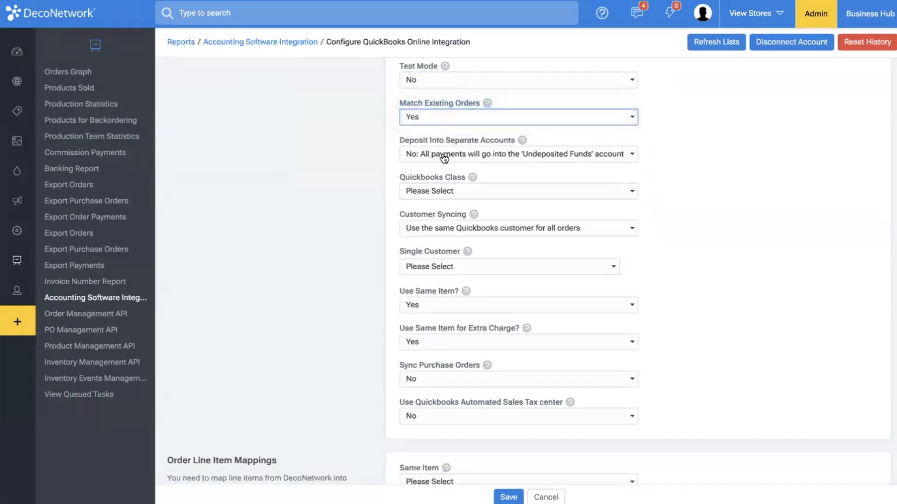
{"action": "left_click", "coordinate": [442, 154]}
- Keep payments in Undeposited Funds, sync customers for account holders, and make Deco Network the single customer
{"action": "left_click", "coordinate": [442, 158]}
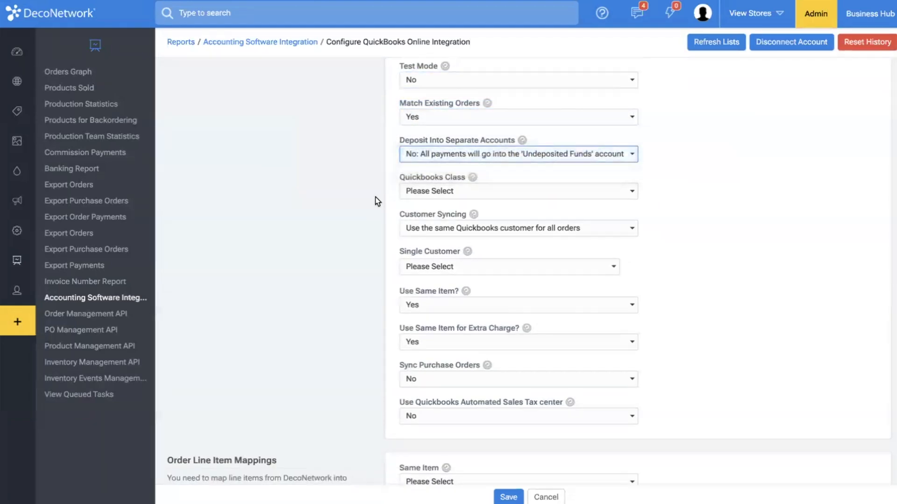
{"action": "scroll", "coordinate": [376, 201], "scroll_direction": "down", "scroll_amount": 3}
{"action": "left_click", "coordinate": [432, 89]}
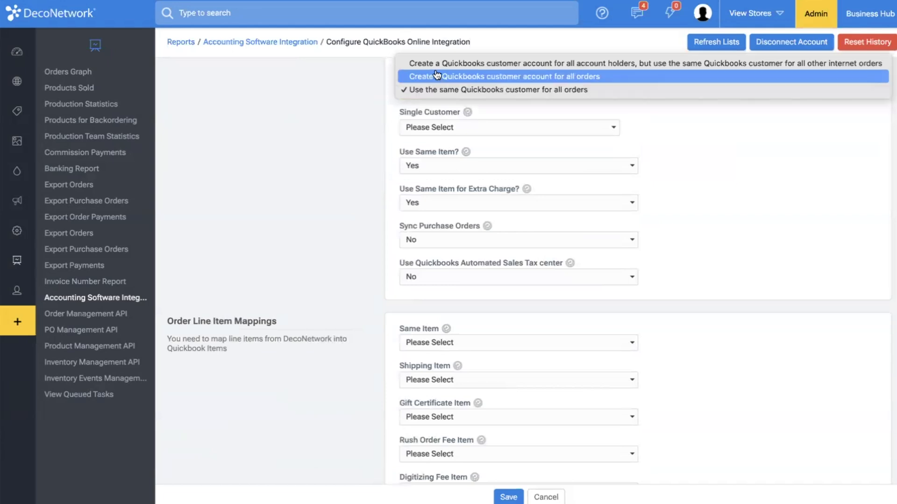
{"action": "left_click", "coordinate": [432, 63]}
{"action": "left_click", "coordinate": [436, 128]}
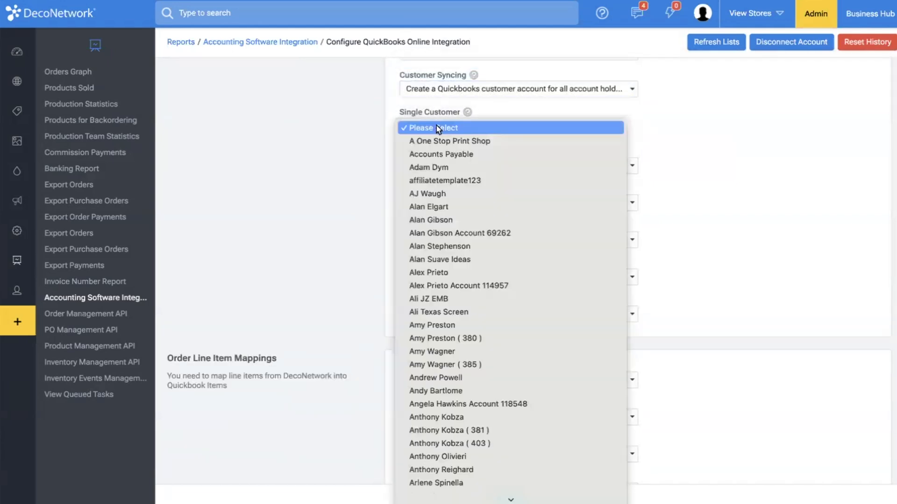
{"action": "type", "text": "deco n"}
{"action": "key", "text": "Return"}
- Name customers by company name, set Use Same Item? to No, and keep Extra Charge at Yes
{"action": "left_click", "coordinate": [474, 167]}
{"action": "left_click", "coordinate": [473, 176]}
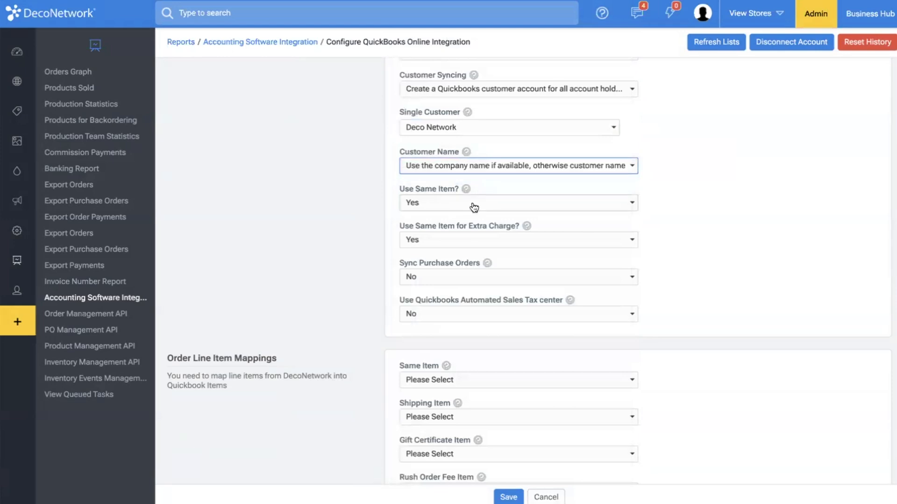
{"action": "left_click", "coordinate": [474, 207]}
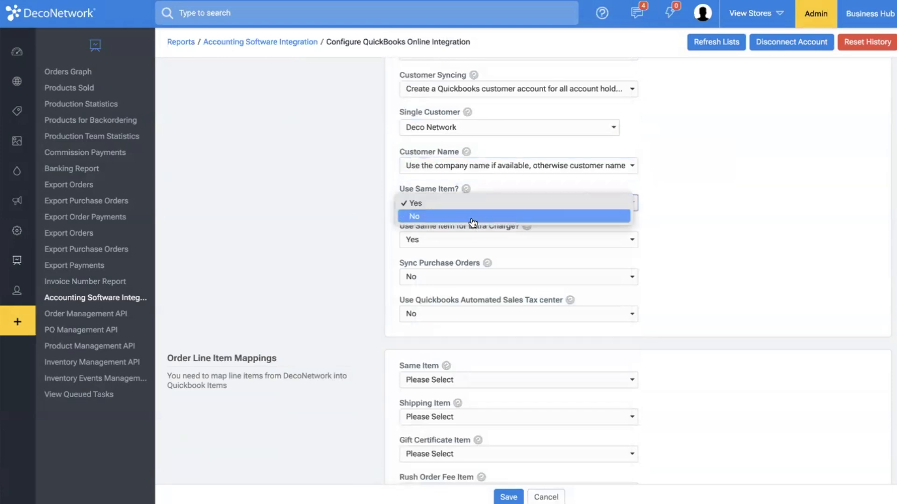
{"action": "left_click", "coordinate": [472, 218]}
{"action": "left_click", "coordinate": [468, 241]}
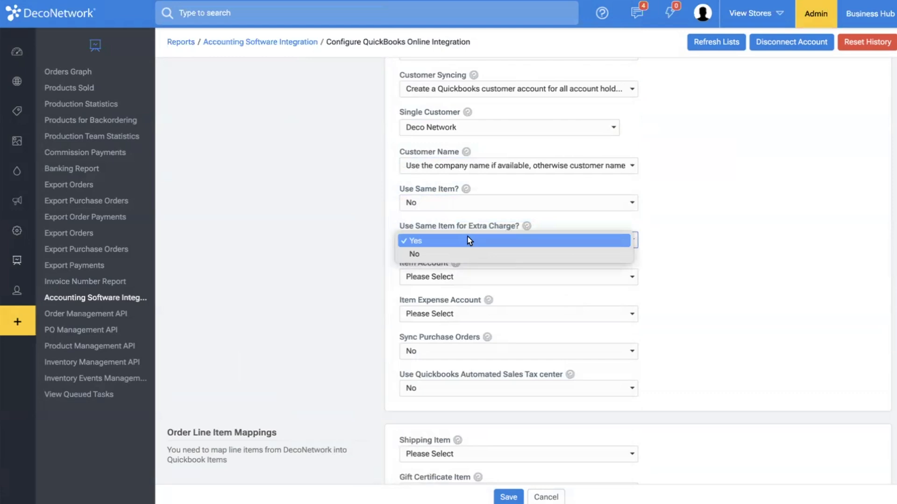
{"action": "left_click", "coordinate": [469, 241]}
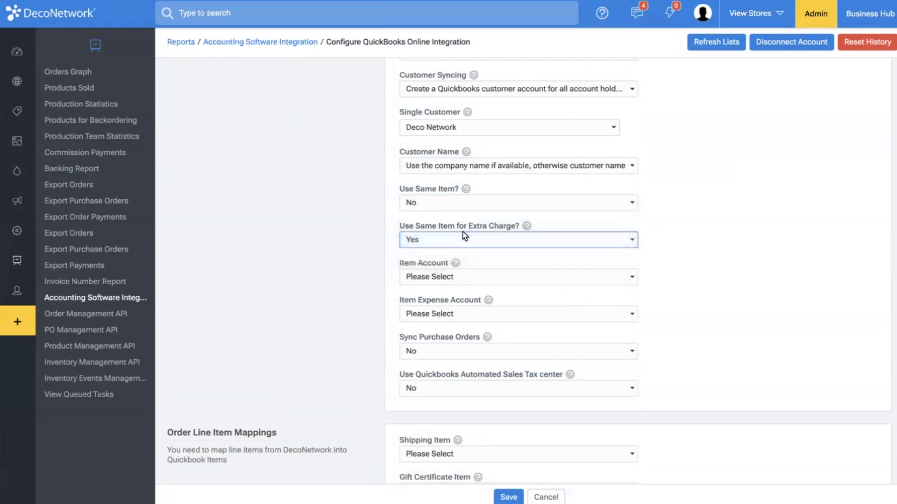
{"action": "scroll", "coordinate": [460, 229], "scroll_direction": "down", "scroll_amount": 2}
- Set the Item Account to Sales
{"action": "left_click", "coordinate": [454, 225]}
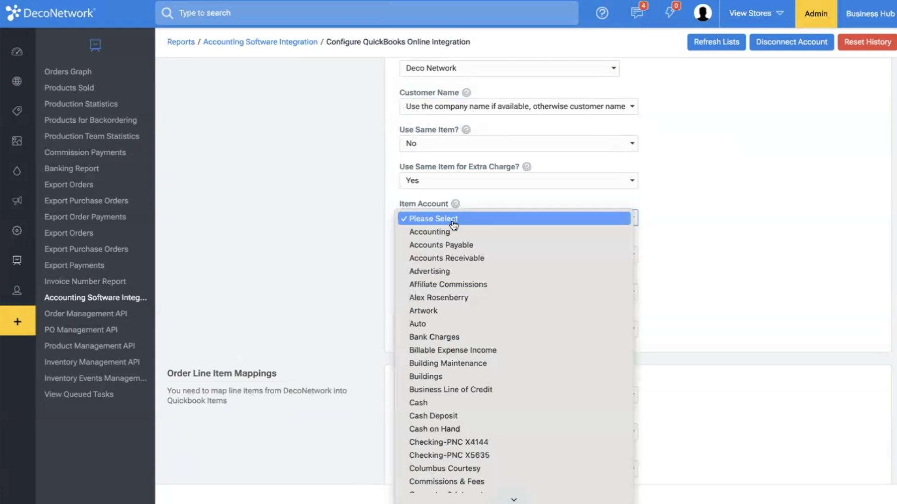
{"action": "left_click", "coordinate": [458, 203]}
{"action": "mouse_move", "coordinate": [458, 203]}
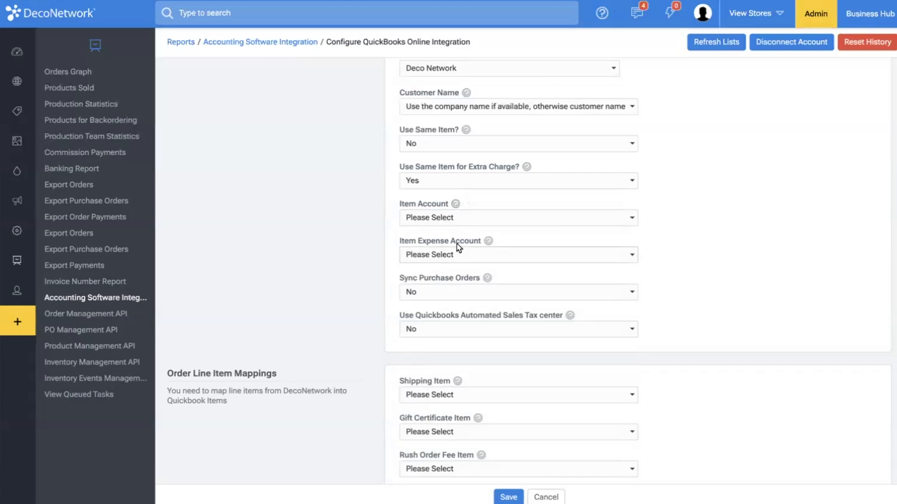
{"action": "mouse_move", "coordinate": [485, 243]}
{"action": "left_click", "coordinate": [427, 222]}
{"action": "key", "text": "s"}
{"action": "key", "text": "Return"}
{"action": "left_click", "coordinate": [428, 220]}
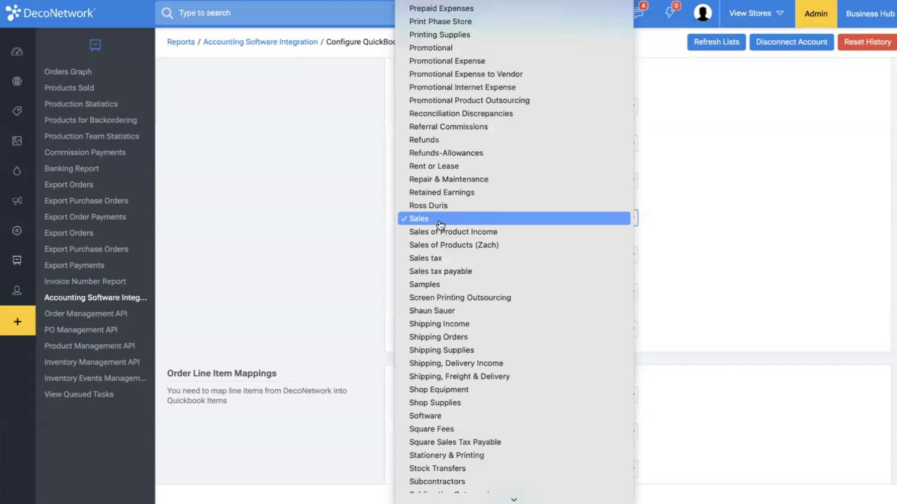
{"action": "left_click", "coordinate": [440, 223]}
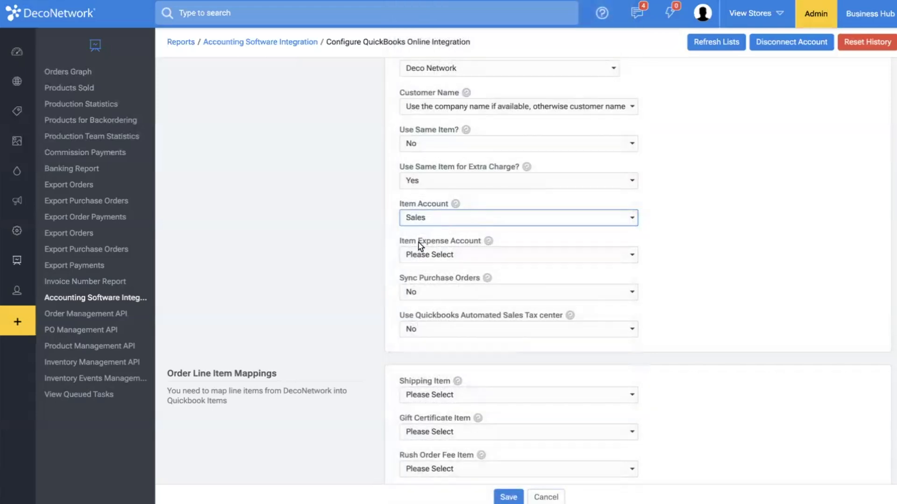
- Set the Item Expense Account to Cost of Goods Sold and check the help notes
{"action": "left_click", "coordinate": [471, 255]}
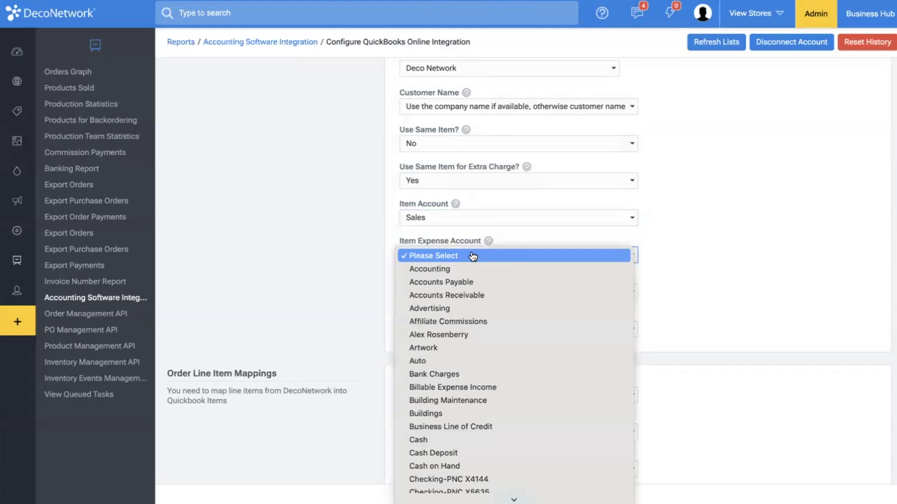
{"action": "type", "text": "cost"}
{"action": "key", "text": "Return"}
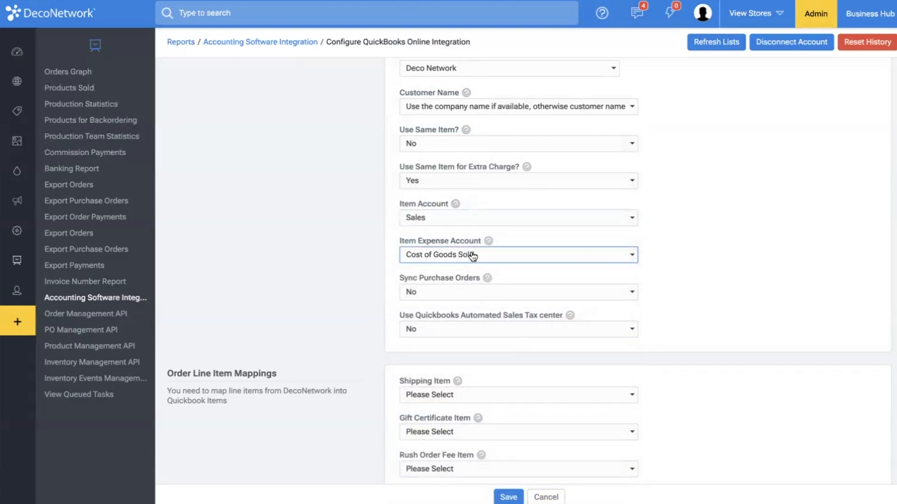
{"action": "mouse_move", "coordinate": [454, 208]}
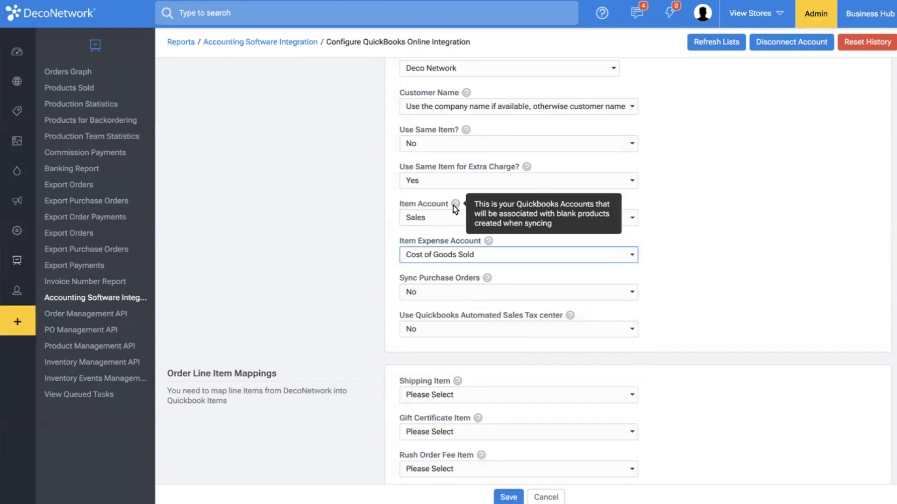
{"action": "mouse_move", "coordinate": [486, 243]}
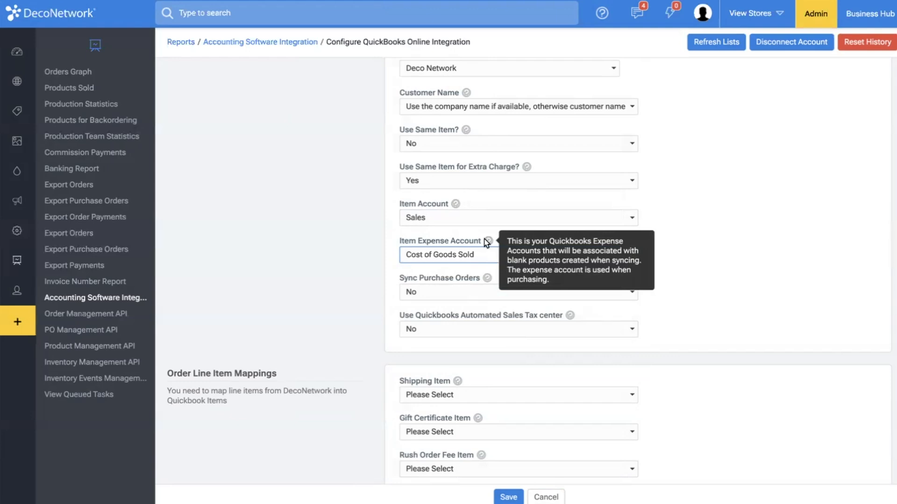
{"action": "mouse_move", "coordinate": [490, 282]}
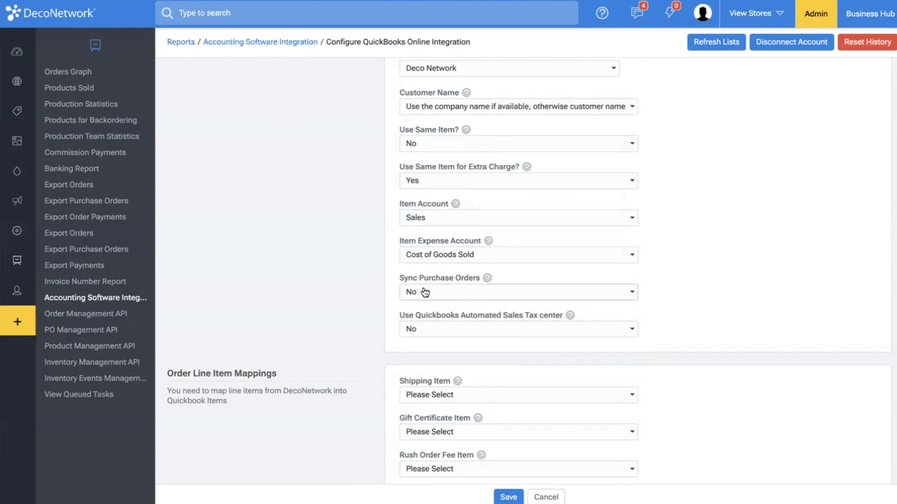
{"action": "scroll", "coordinate": [425, 292], "scroll_direction": "down", "scroll_amount": 1}
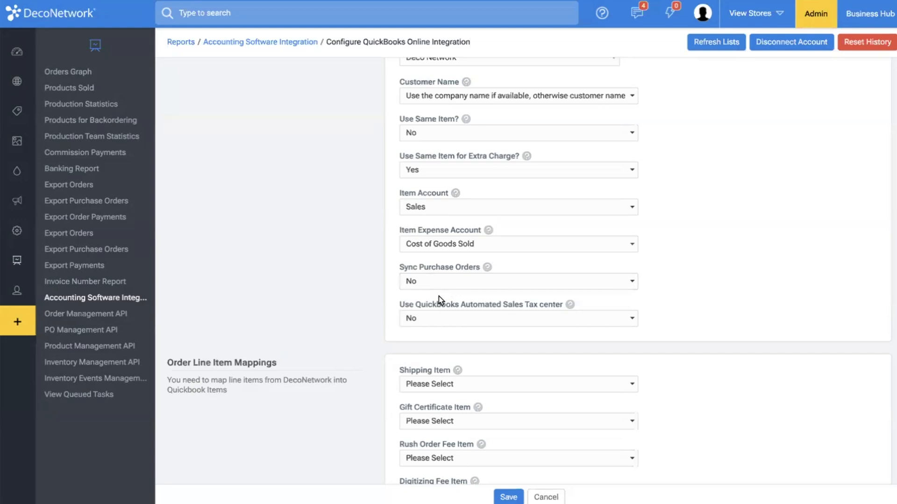
{"action": "scroll", "coordinate": [439, 296], "scroll_direction": "down", "scroll_amount": 1}
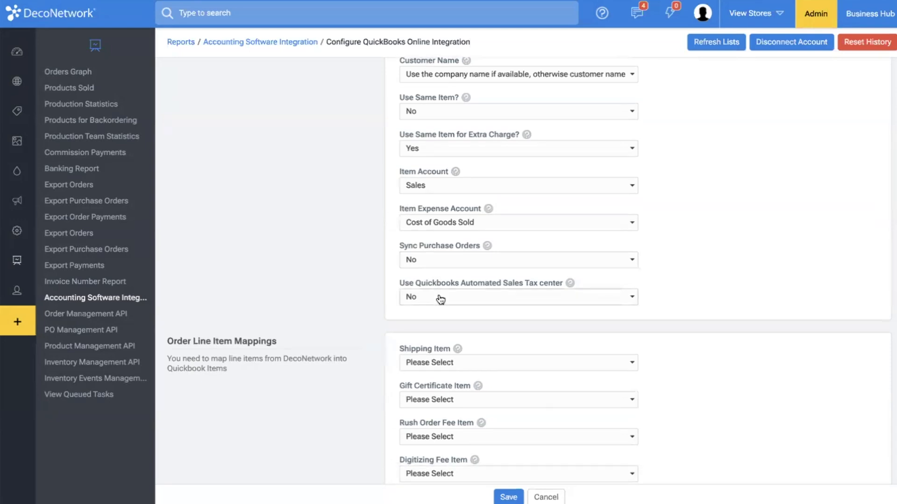
{"action": "mouse_move", "coordinate": [570, 284]}
{"action": "scroll", "coordinate": [444, 332], "scroll_direction": "down", "scroll_amount": 5}
{"action": "scroll", "coordinate": [444, 332], "scroll_direction": "down", "scroll_amount": 1}
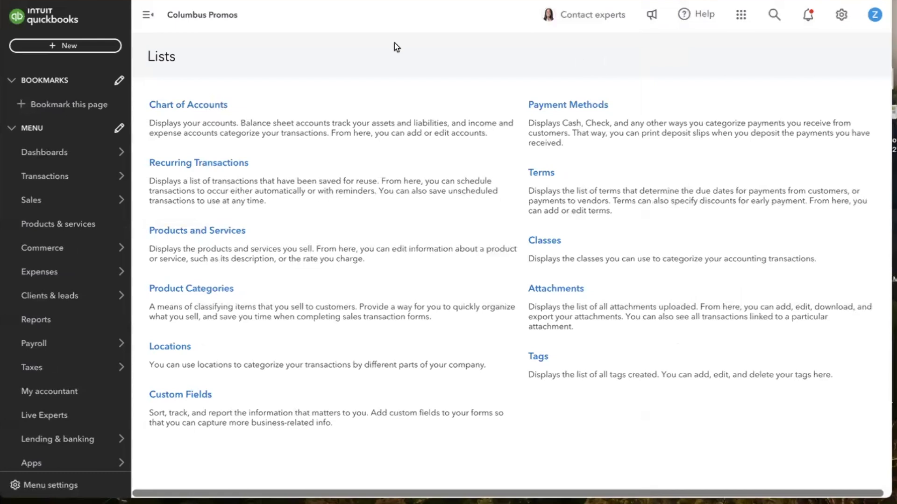
- Go to the QuickBooks Products and Services list, dismiss the batch-import tip, and list the new item types
{"action": "left_click", "coordinate": [211, 234]}
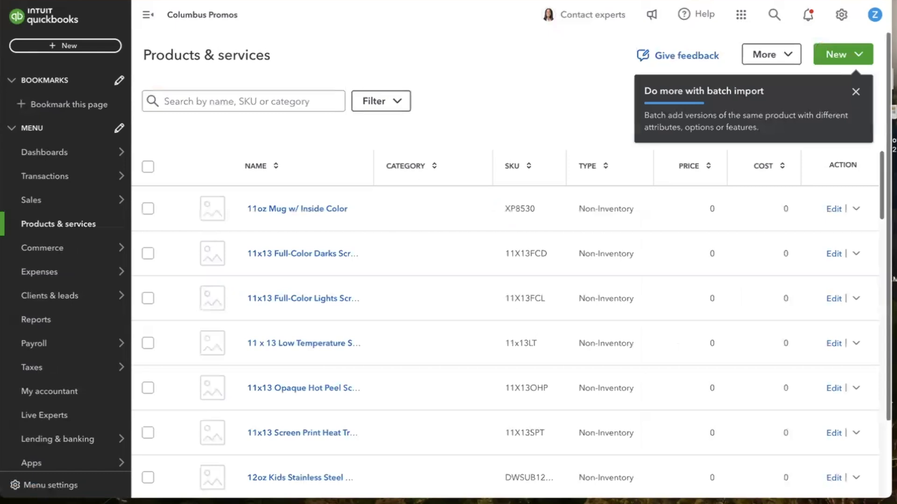
{"action": "left_click", "coordinate": [856, 90]}
{"action": "left_click", "coordinate": [854, 55]}
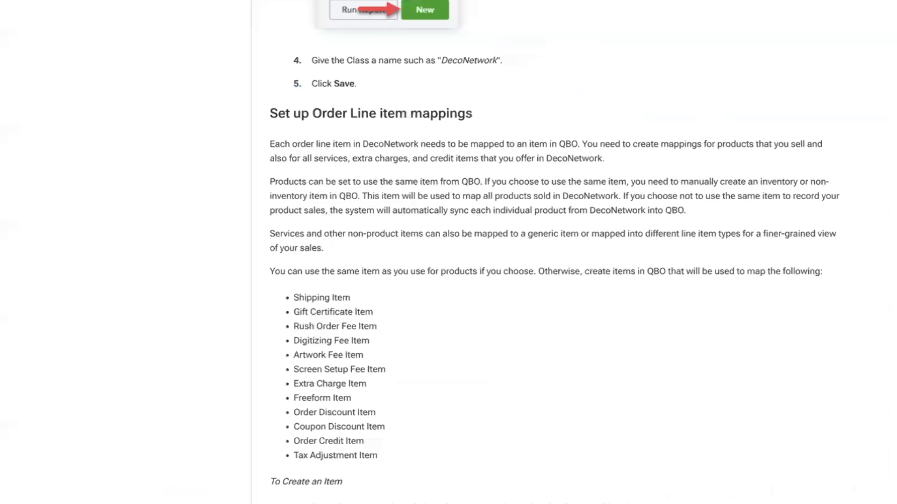
- Scroll the Help Center QuickBooks setup article down to the Order/Invoice Options section
{"action": "scroll", "coordinate": [359, 157], "scroll_direction": "down", "scroll_amount": 1}
{"action": "scroll", "coordinate": [360, 158], "scroll_direction": "down", "scroll_amount": 15}
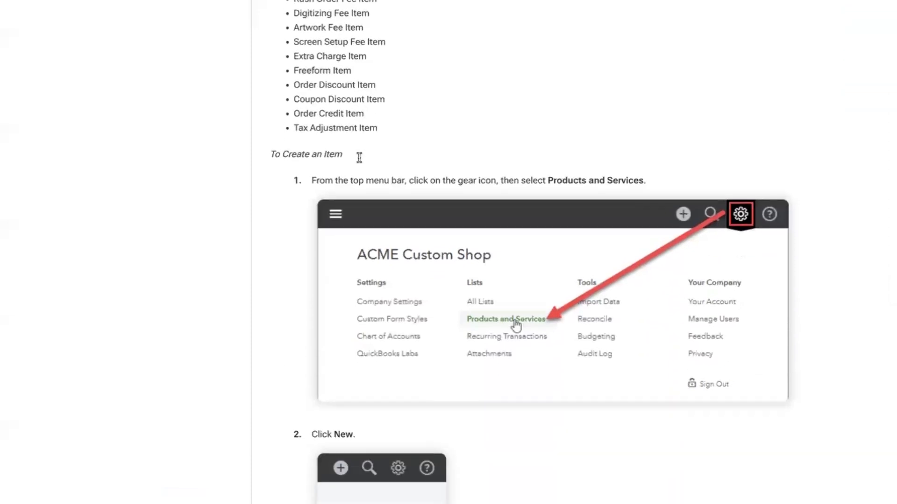
{"action": "scroll", "coordinate": [359, 157], "scroll_direction": "down", "scroll_amount": 12}
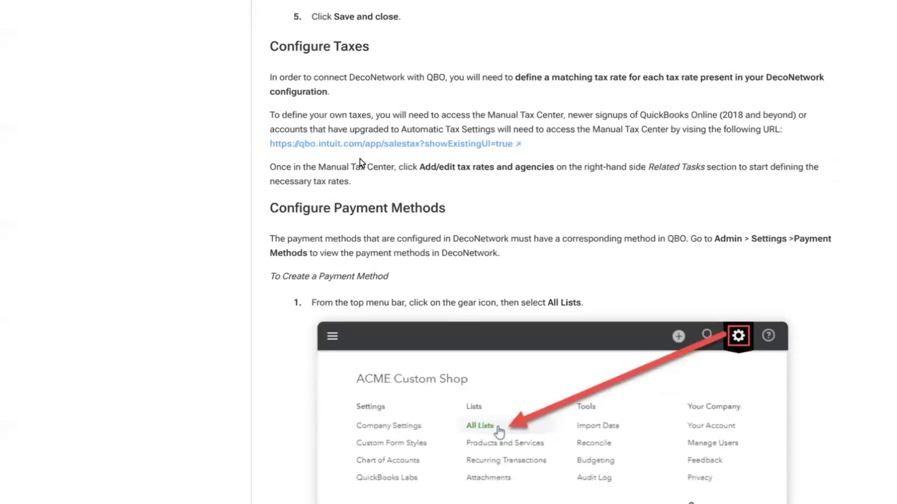
{"action": "scroll", "coordinate": [359, 157], "scroll_direction": "down", "scroll_amount": 9}
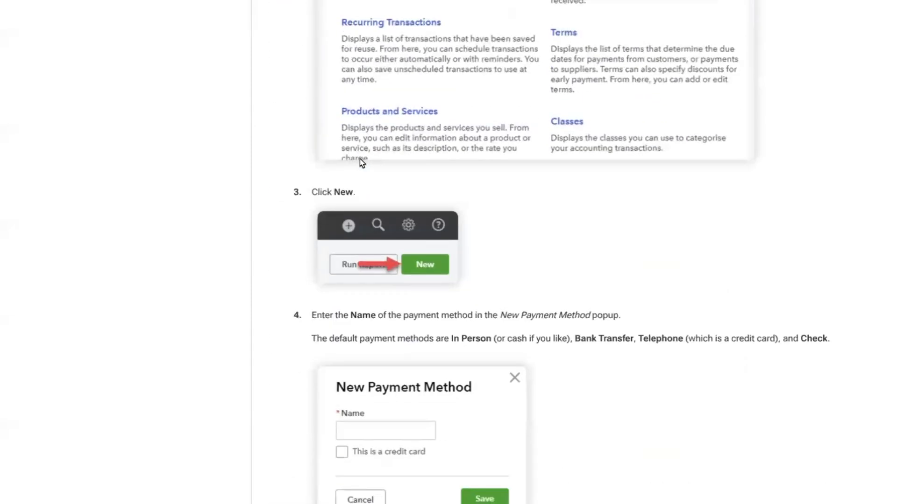
{"action": "scroll", "coordinate": [359, 159], "scroll_direction": "down", "scroll_amount": 7}
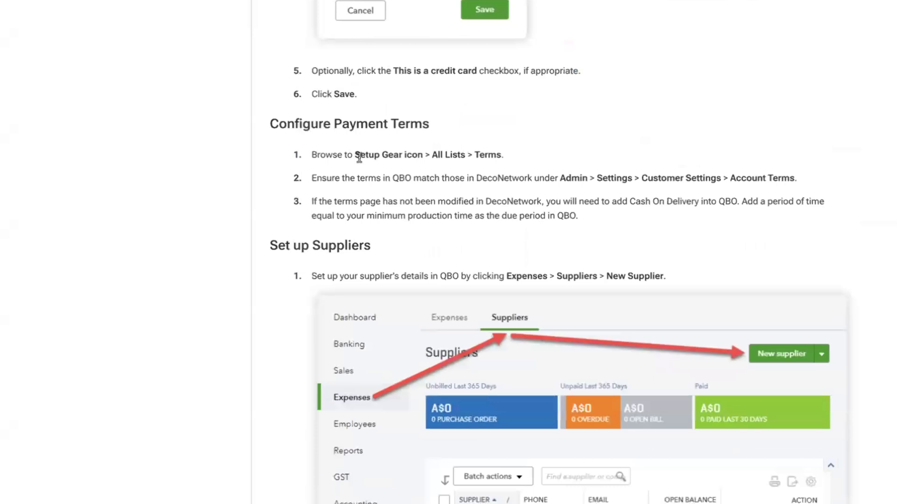
{"action": "scroll", "coordinate": [359, 157], "scroll_direction": "down", "scroll_amount": 17}
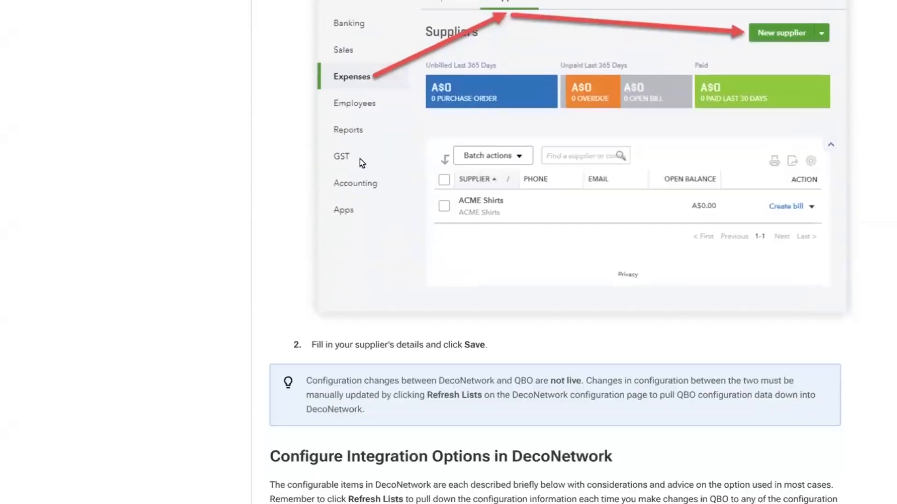
{"action": "scroll", "coordinate": [359, 158], "scroll_direction": "down", "scroll_amount": 5}
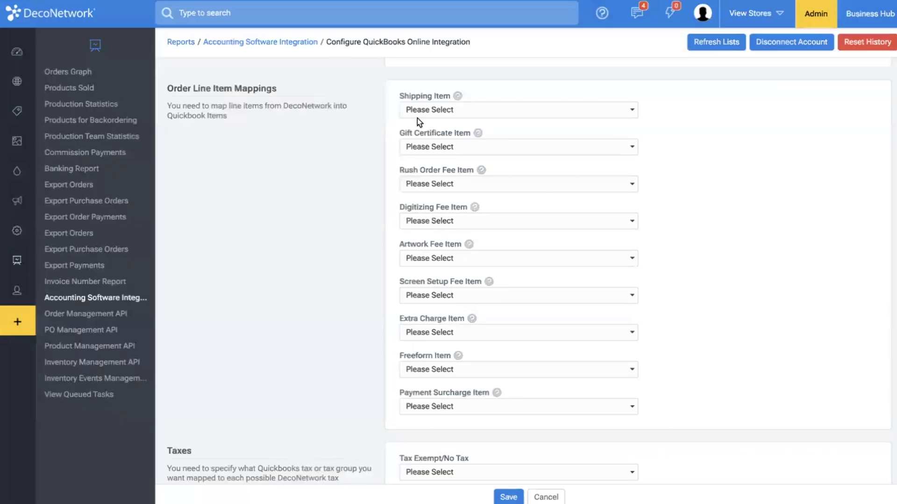
- Map shipping to Shipping Revenue, gift certificates to Gift Certificate, and the rush order fee to Rush Order Fee
{"action": "left_click", "coordinate": [466, 112]}
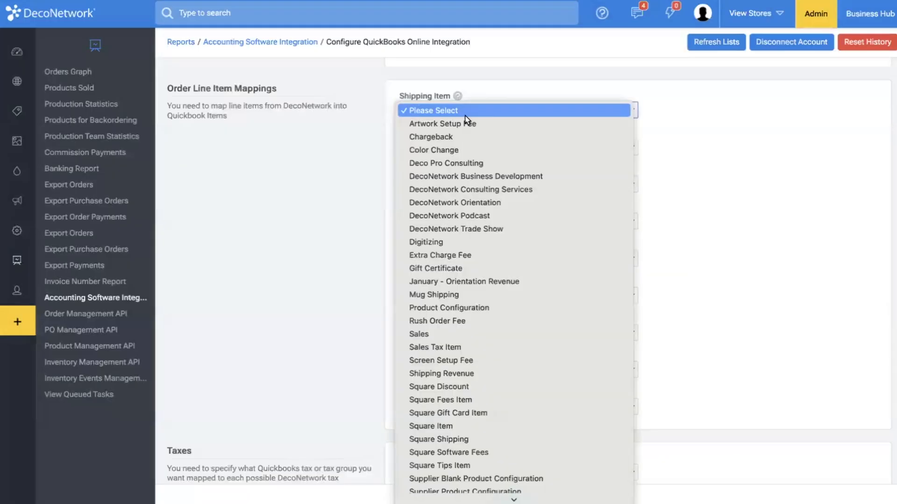
{"action": "type", "text": "sh"}
{"action": "key", "text": "Return"}
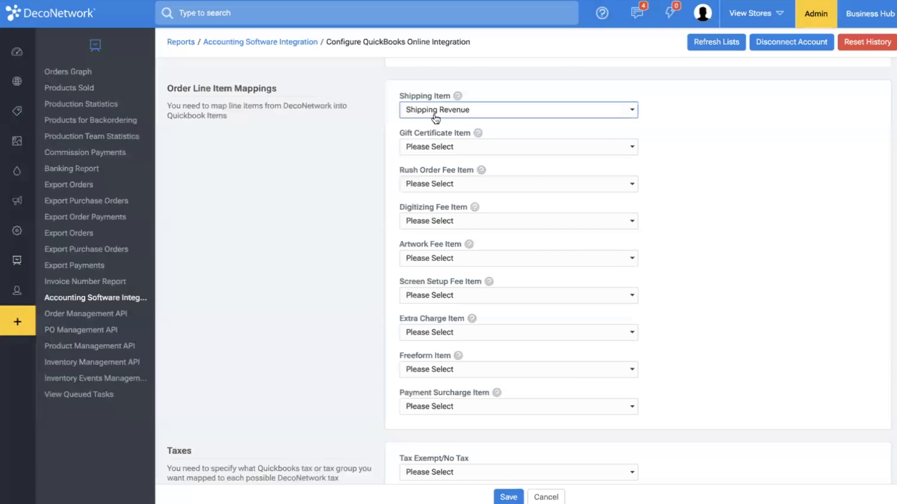
{"action": "left_click", "coordinate": [482, 148]}
{"action": "type", "text": "g"}
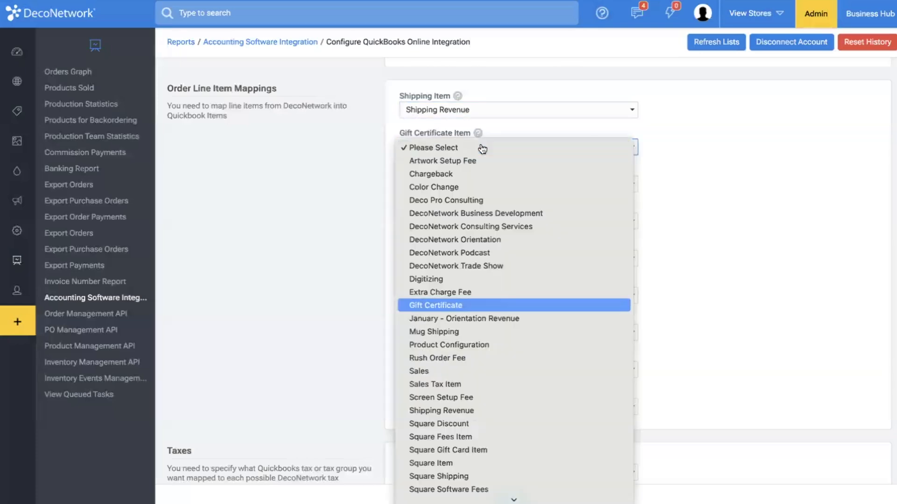
{"action": "key", "text": "Return"}
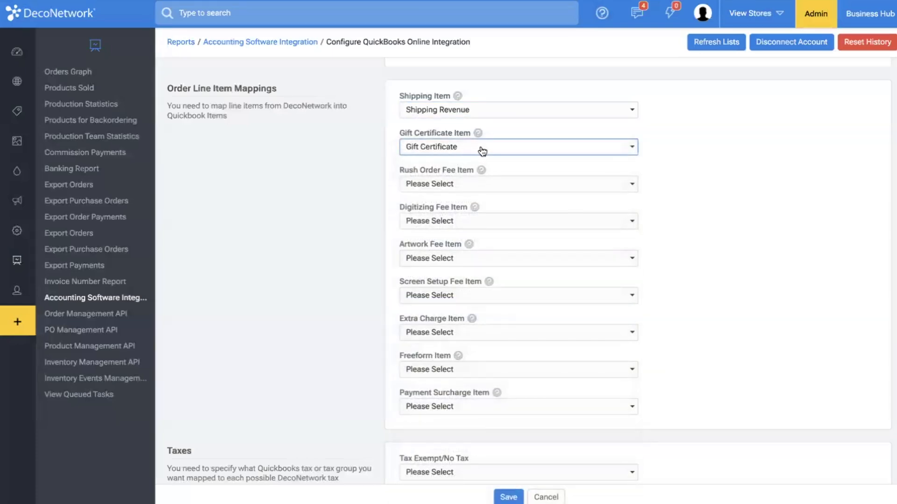
{"action": "left_click", "coordinate": [487, 185]}
{"action": "type", "text": "r"}
{"action": "key", "text": "Return"}
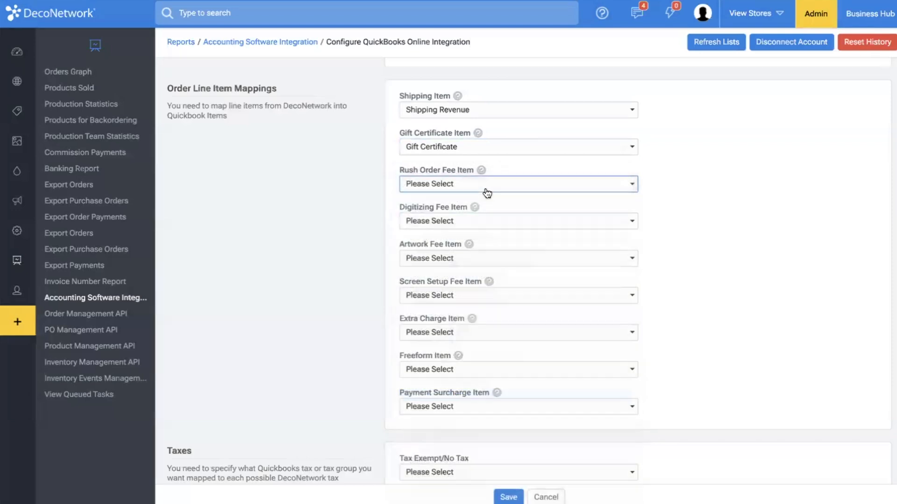
- Map the digitizing, artwork, screen setup and extra charge items to Digitizing, Artwork Setup Fee, Screen Setup Fee and Extra Charge Fee
{"action": "left_click", "coordinate": [454, 222]}
{"action": "type", "text": "di"}
{"action": "key", "text": "Return"}
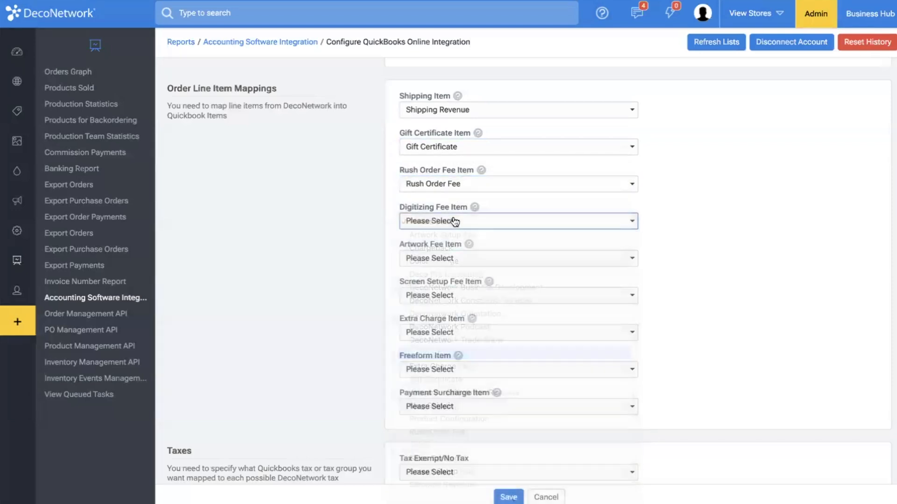
{"action": "left_click", "coordinate": [452, 260]}
{"action": "key", "text": "Return"}
{"action": "left_click", "coordinate": [449, 299]}
{"action": "type", "text": "sc"}
{"action": "key", "text": "Return"}
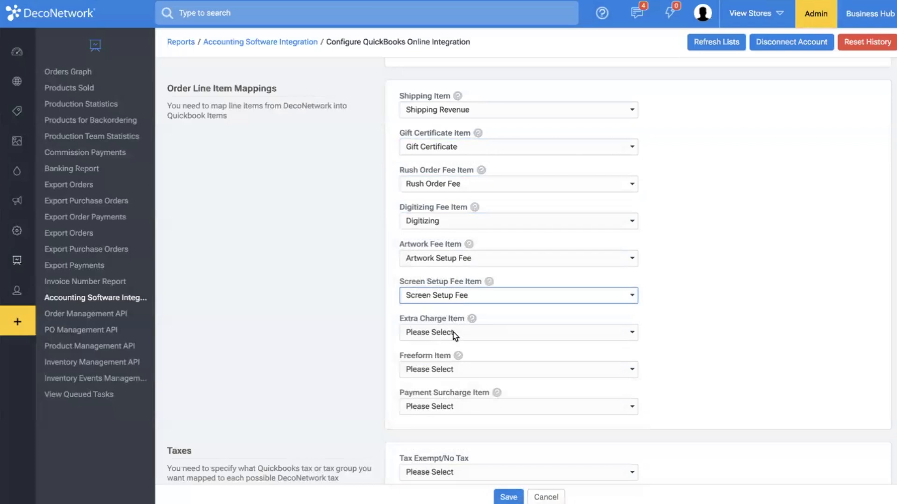
{"action": "left_click", "coordinate": [453, 332]}
{"action": "type", "text": "ex"}
{"action": "key", "text": "Return"}
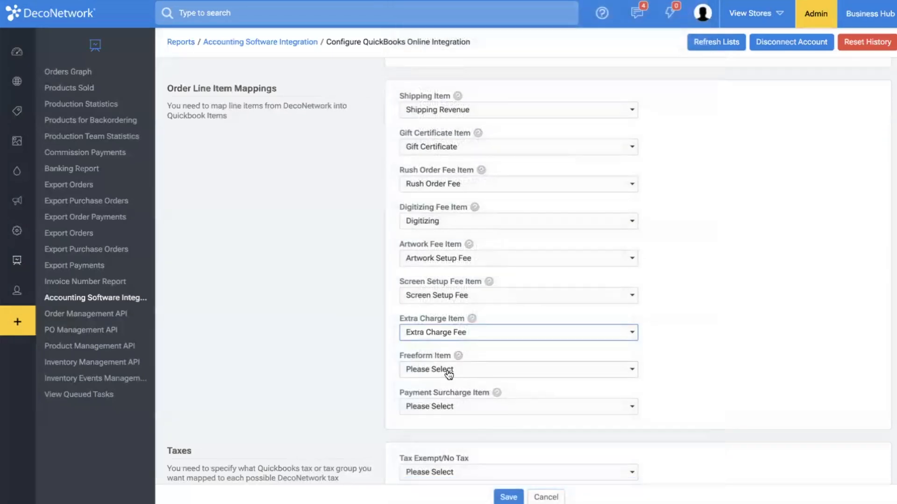
- Map the Freeform Item to Etsy Revenue
{"action": "left_click", "coordinate": [450, 370]}
{"action": "type", "text": "fr"}
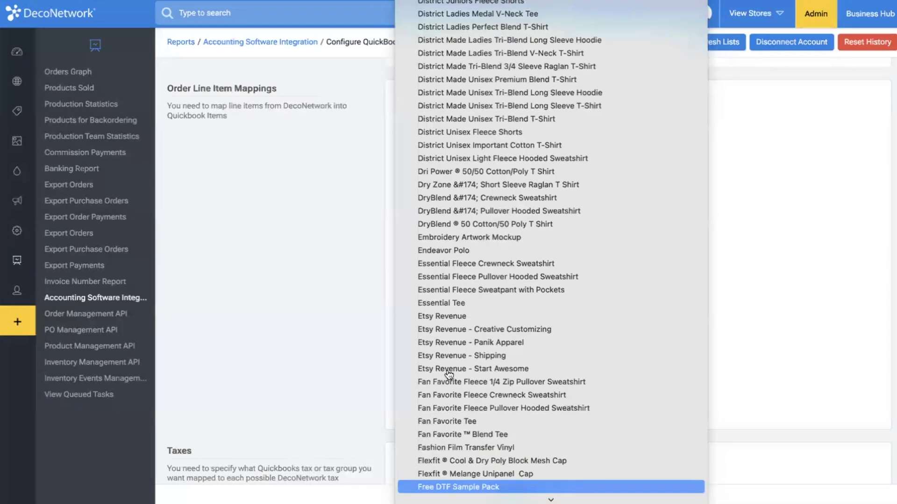
{"action": "type", "text": "ef"}
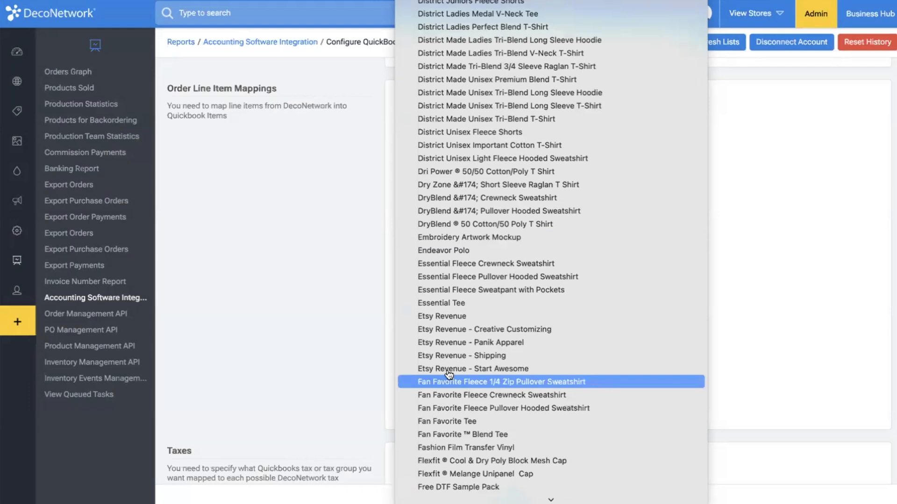
{"action": "scroll", "coordinate": [447, 322], "scroll_direction": "up", "scroll_amount": 5}
{"action": "scroll", "coordinate": [447, 321], "scroll_direction": "up", "scroll_amount": 15}
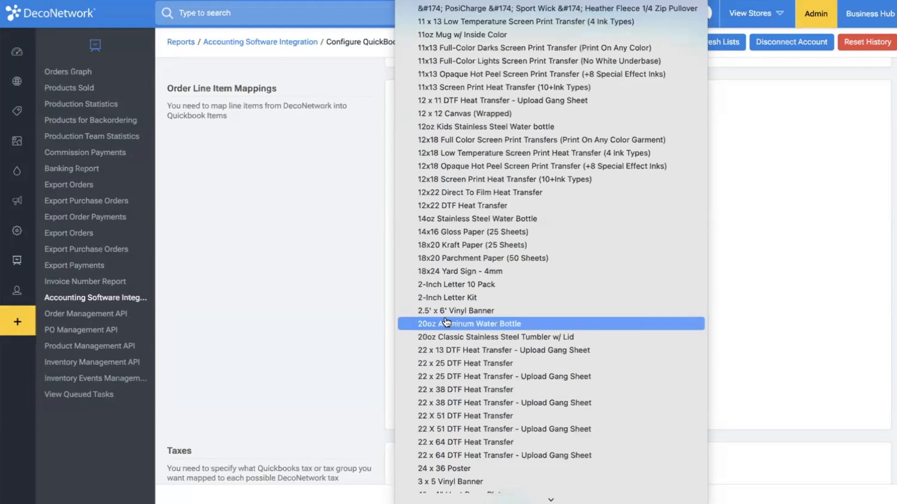
{"action": "key", "text": "f"}
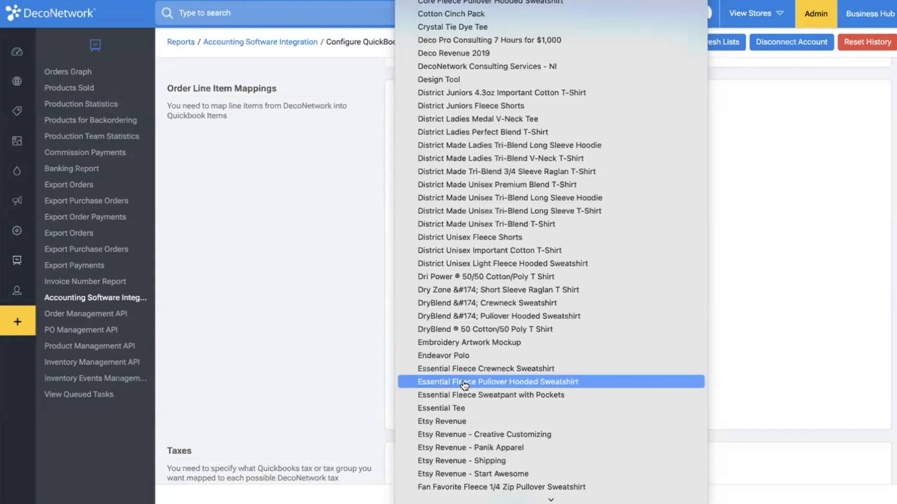
{"action": "left_click", "coordinate": [467, 422]}
- Leave the Payment Surcharge Item unmapped and save the integration settings
{"action": "scroll", "coordinate": [479, 378], "scroll_direction": "down", "scroll_amount": 3}
{"action": "left_click", "coordinate": [474, 301]}
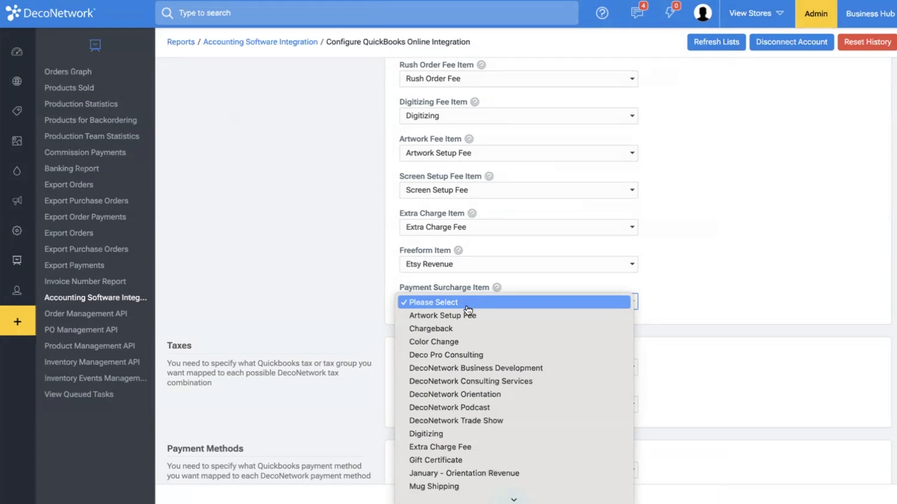
{"action": "scroll", "coordinate": [467, 311], "scroll_direction": "down", "scroll_amount": 5}
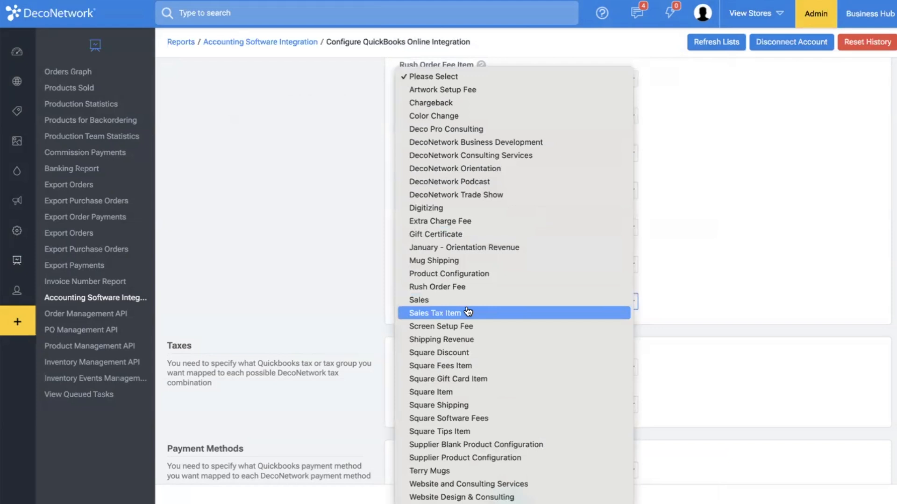
{"action": "left_click", "coordinate": [735, 183]}
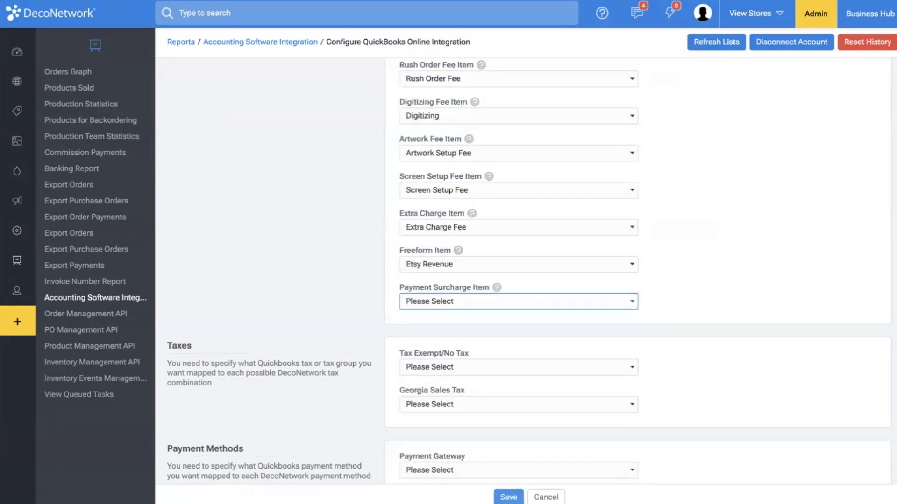
{"action": "left_click", "coordinate": [508, 497]}
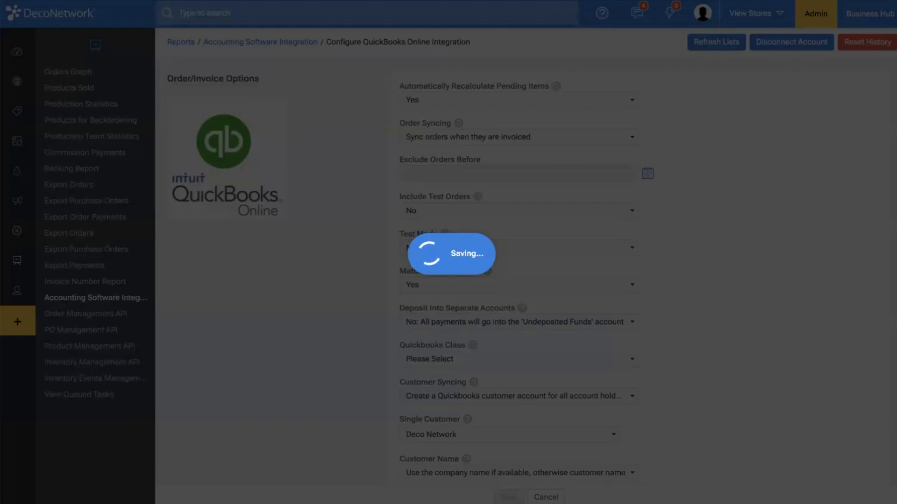
{"action": "scroll", "coordinate": [473, 254], "scroll_direction": "down", "scroll_amount": 10}
{"action": "scroll", "coordinate": [465, 244], "scroll_direction": "up", "scroll_amount": 3}
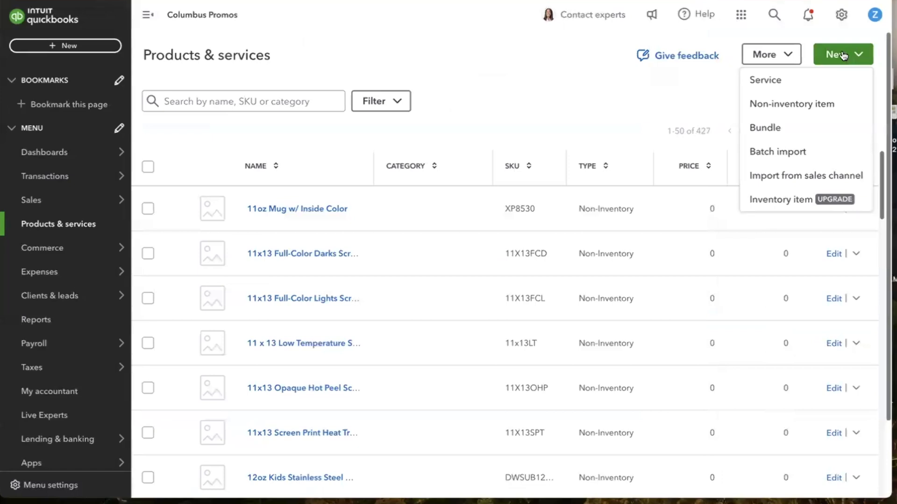
- Create and save a QuickBooks service item named 'CC Surcharge', then go back to DecoNetwork
{"action": "left_click", "coordinate": [844, 56]}
{"action": "left_click", "coordinate": [843, 56]}
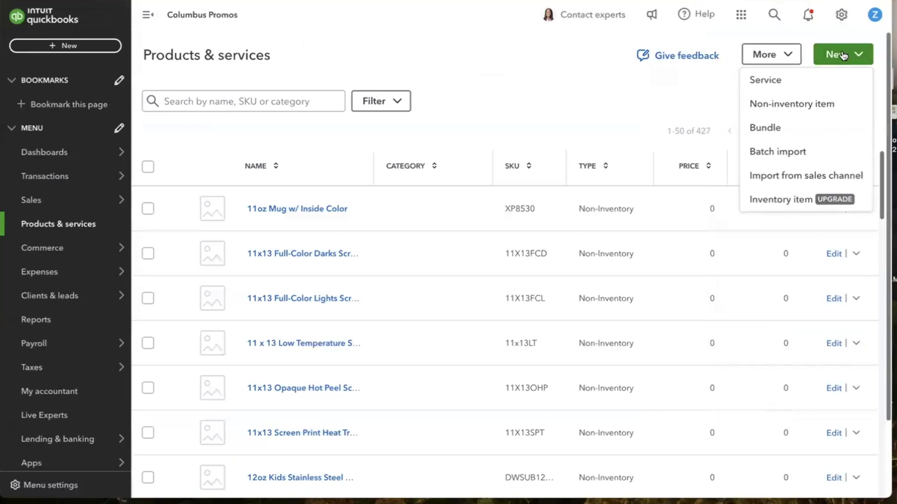
{"action": "left_click", "coordinate": [779, 80]}
{"action": "left_click", "coordinate": [497, 129]}
{"action": "type", "text": "S"}
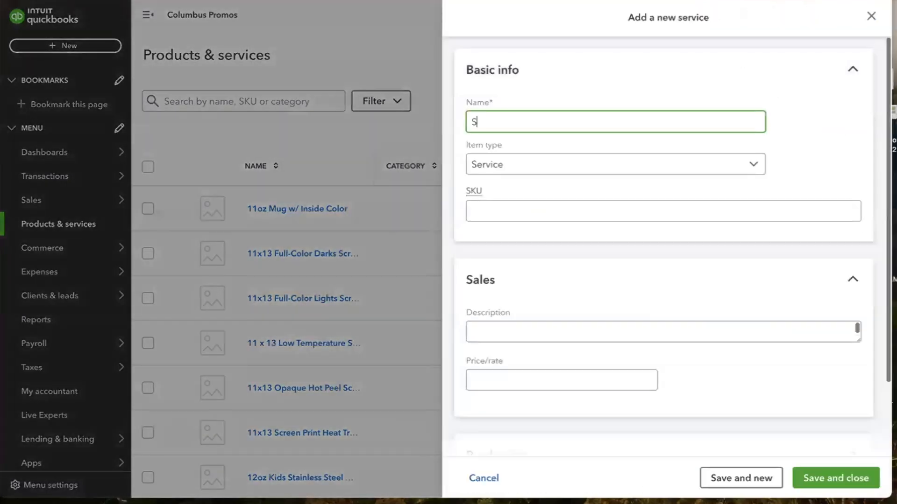
{"action": "type", "text": "urcharge"}
{"action": "key", "text": "Home"}
{"action": "type", "text": "CC"}
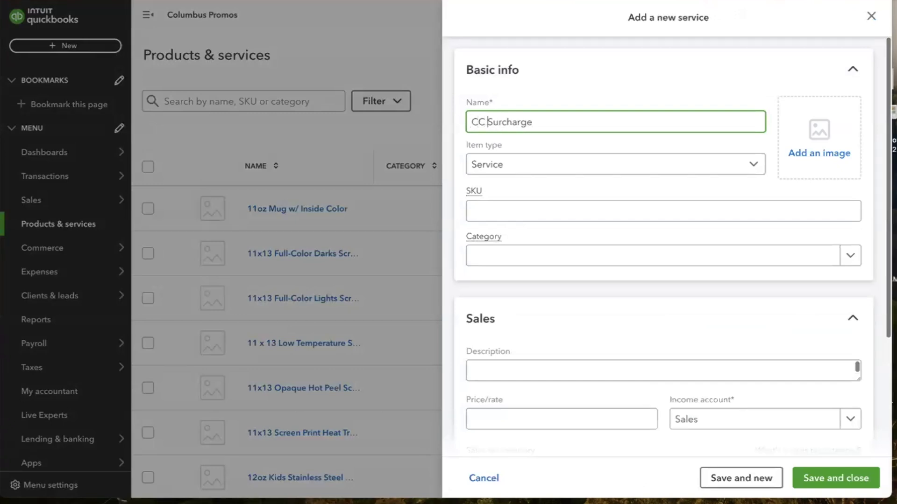
{"action": "scroll", "coordinate": [648, 273], "scroll_direction": "down", "scroll_amount": 4}
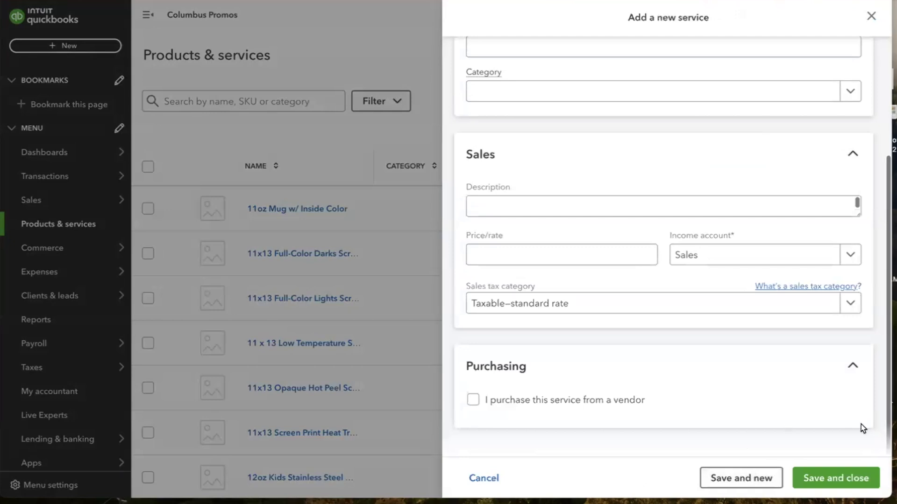
{"action": "left_click", "coordinate": [838, 480]}
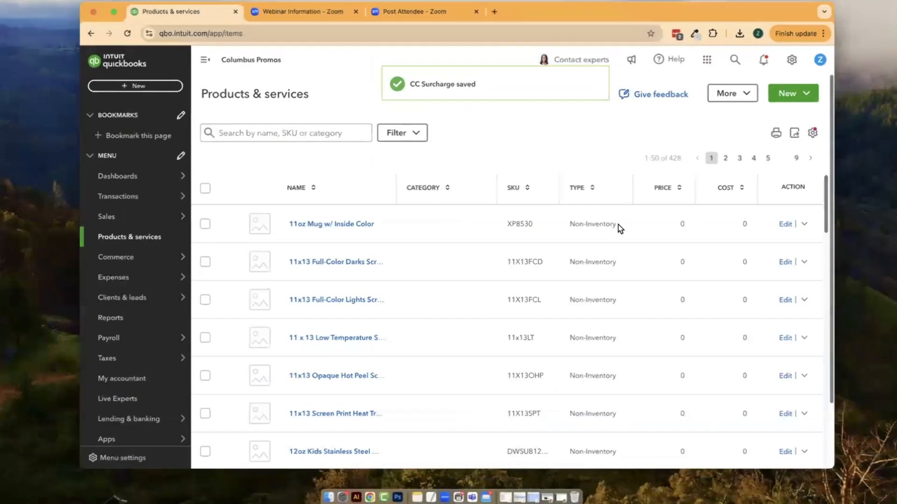
{"action": "key", "text": "ctrl+Left"}
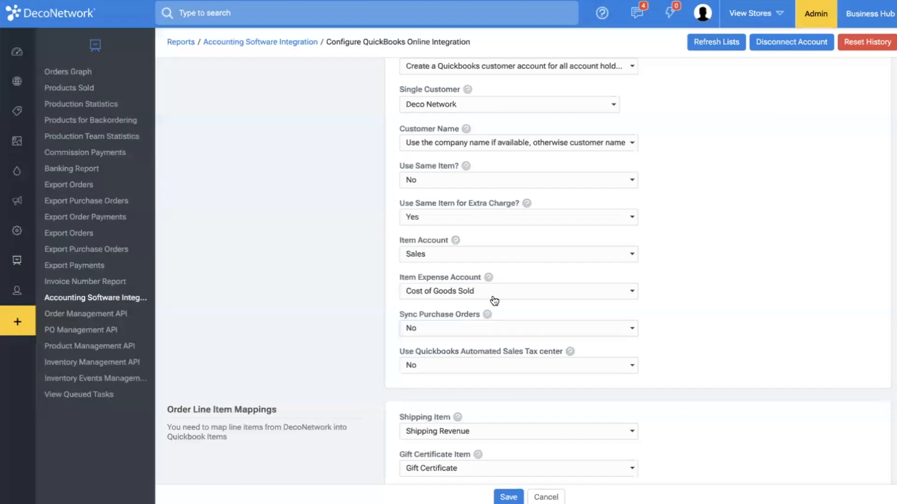
- Refresh the QuickBooks lists in DecoNetwork and acknowledge the Refreshing Lists dialogs until done
{"action": "left_click", "coordinate": [703, 46]}
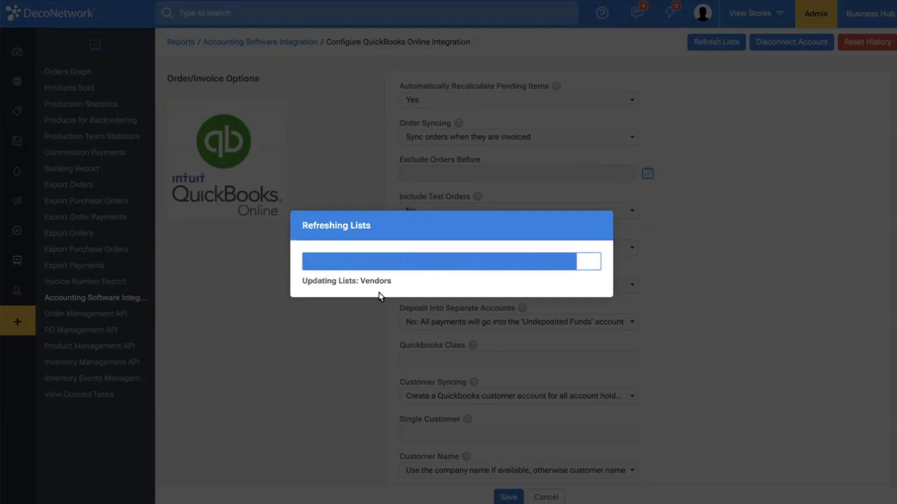
{"action": "left_click", "coordinate": [584, 294]}
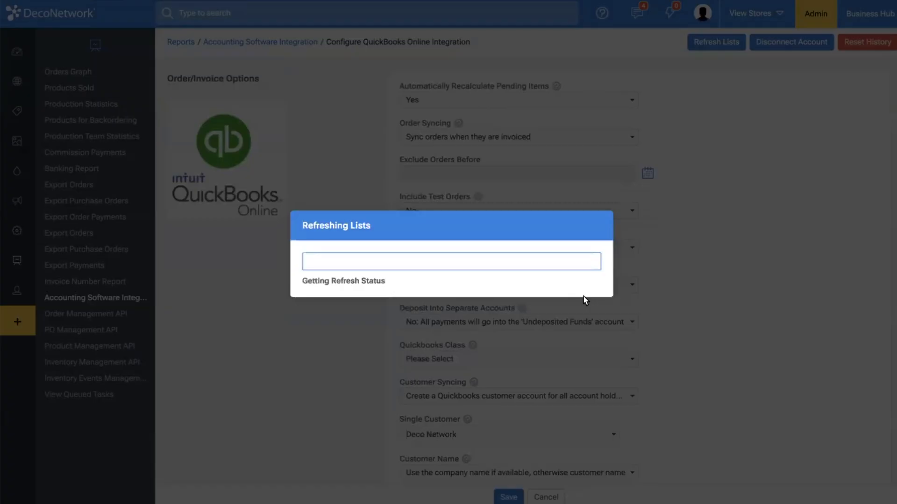
{"action": "left_click", "coordinate": [582, 296]}
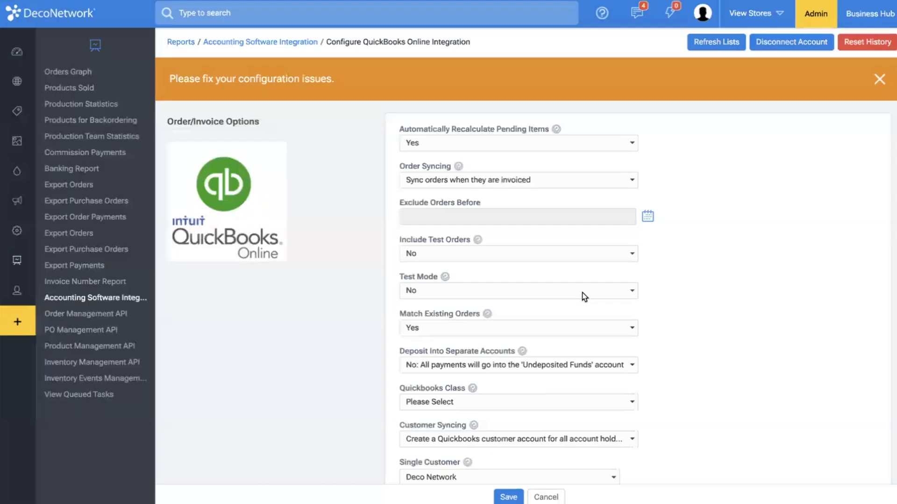
- Set the Payment Surcharge Item mapping to the new CC Surcharge service
{"action": "scroll", "coordinate": [582, 293], "scroll_direction": "down", "scroll_amount": 15}
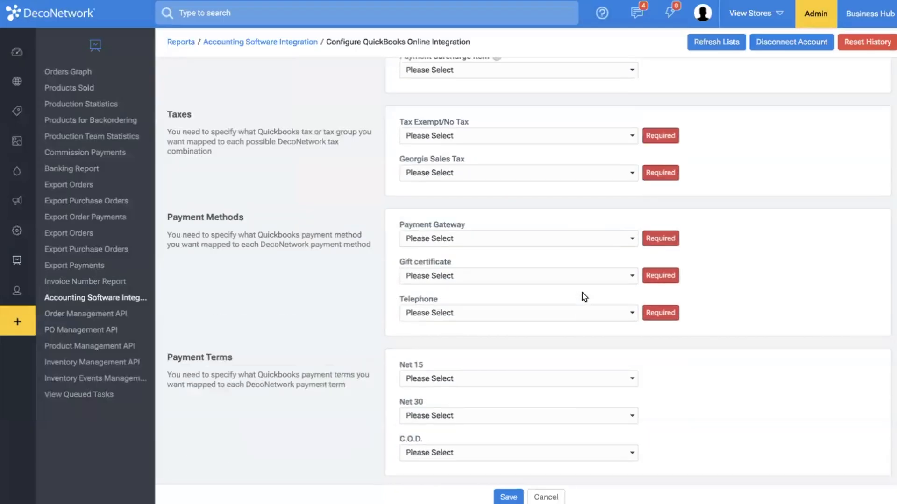
{"action": "scroll", "coordinate": [582, 293], "scroll_direction": "up", "scroll_amount": 4}
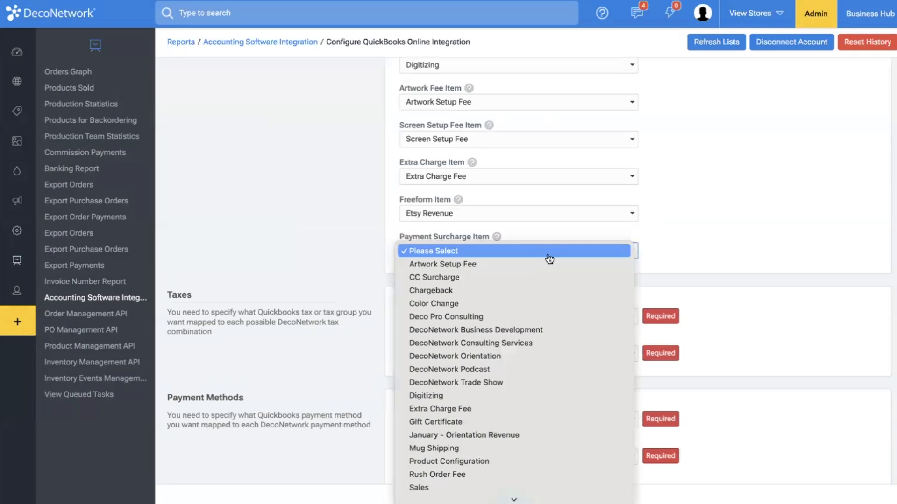
{"action": "scroll", "coordinate": [549, 260], "scroll_direction": "down", "scroll_amount": 5}
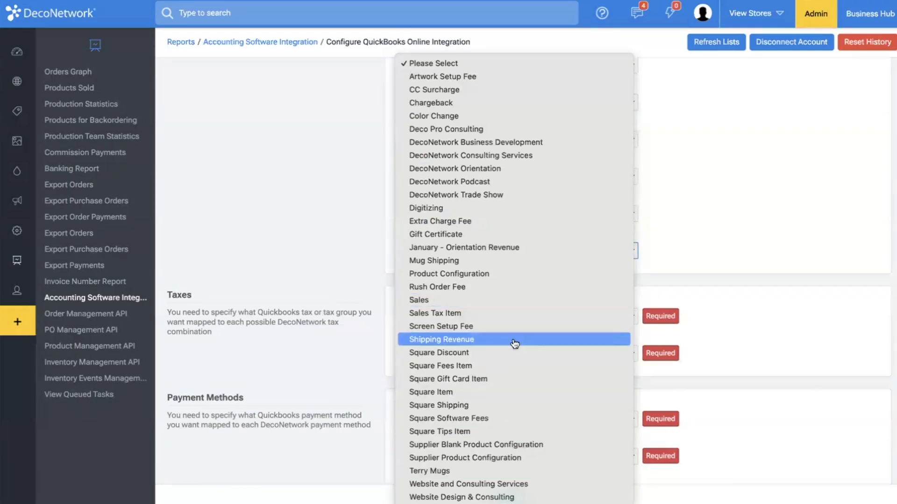
{"action": "left_click", "coordinate": [564, 90]}
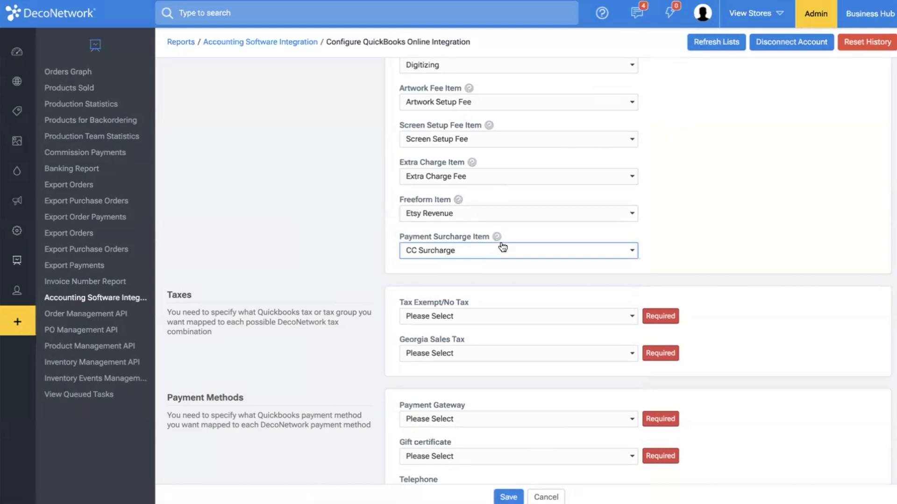
- Map both Tax Exempt/No Tax and Georgia Sales Tax to Sales Tax
{"action": "scroll", "coordinate": [567, 334], "scroll_direction": "down", "scroll_amount": 2}
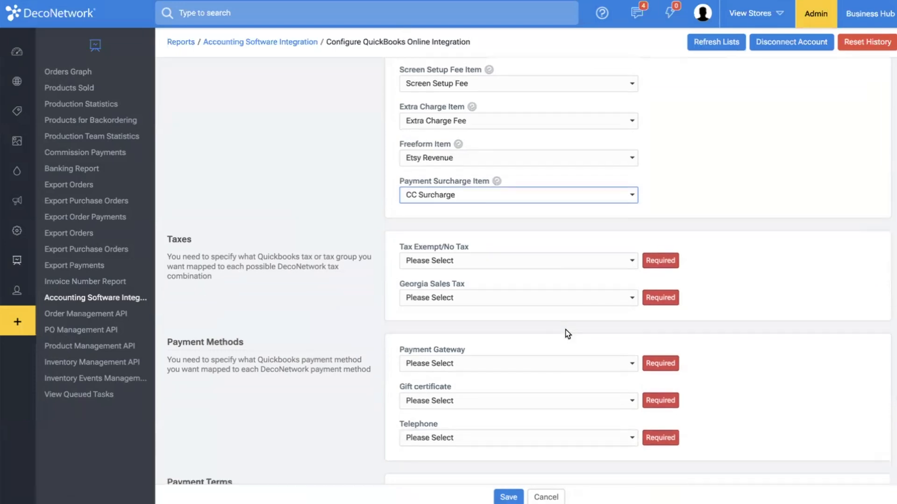
{"action": "left_click", "coordinate": [543, 261]}
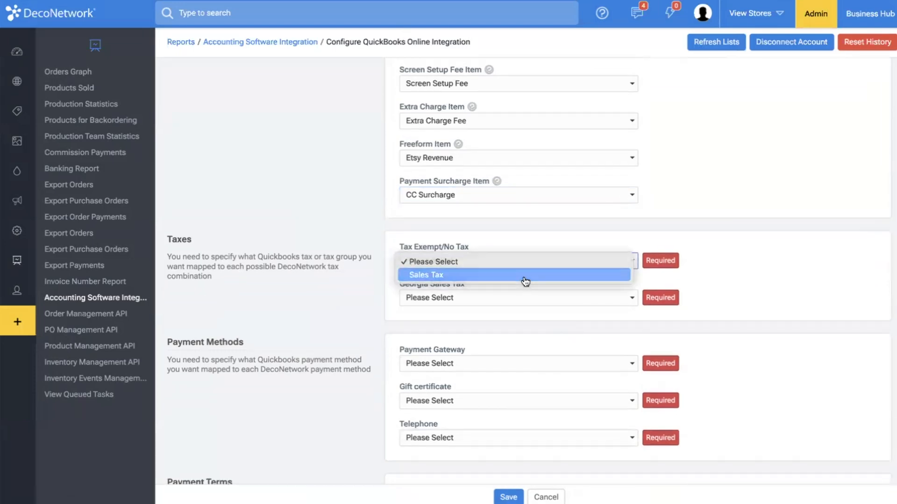
{"action": "left_click", "coordinate": [523, 277]}
{"action": "left_click", "coordinate": [512, 298]}
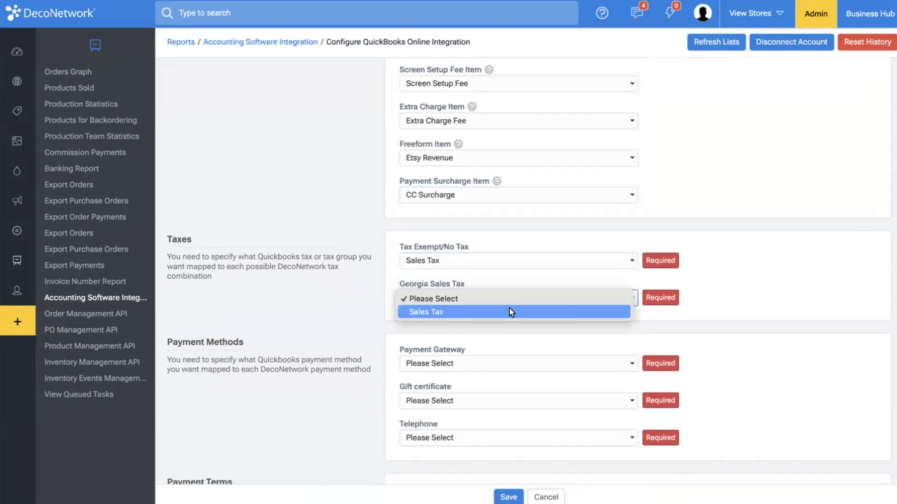
{"action": "left_click", "coordinate": [509, 309]}
{"action": "scroll", "coordinate": [509, 308], "scroll_direction": "down", "scroll_amount": 5}
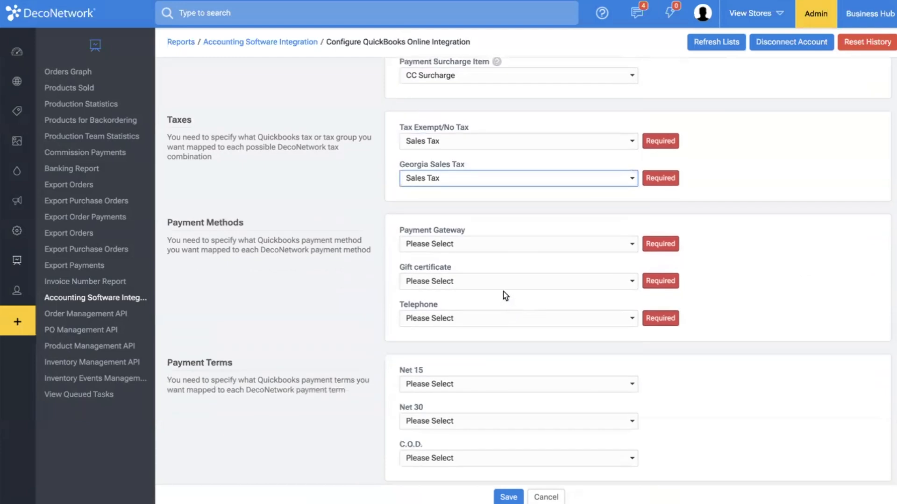
- Map the payment gateway to Paypal Gateway, Gift certificate to Gift Certificate, and Telephone to Cash
{"action": "left_click", "coordinate": [444, 235]}
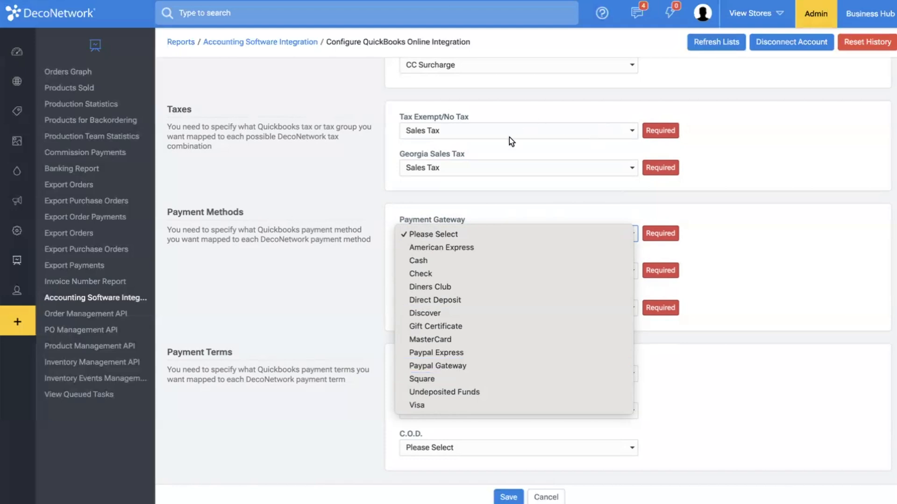
{"action": "left_click", "coordinate": [466, 364]}
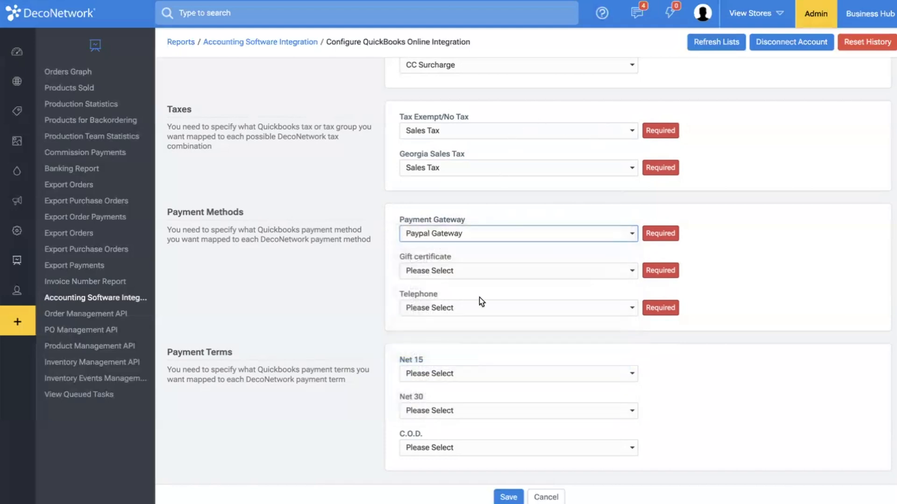
{"action": "left_click", "coordinate": [478, 272]}
{"action": "left_click", "coordinate": [478, 273]}
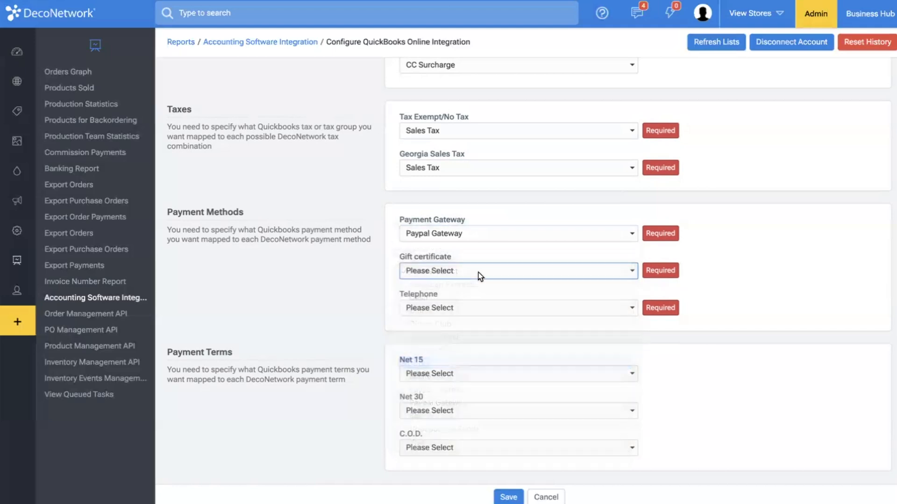
{"action": "left_click", "coordinate": [473, 308]}
{"action": "key", "text": "u"}
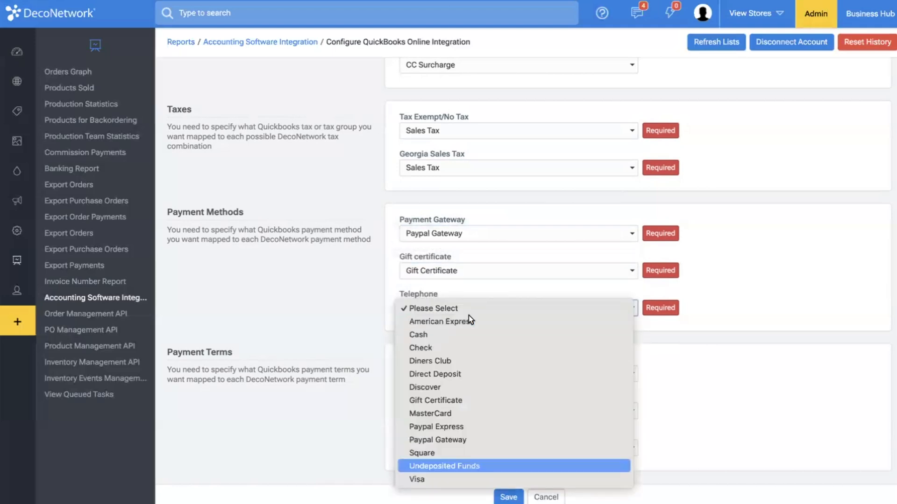
{"action": "left_click", "coordinate": [451, 334]}
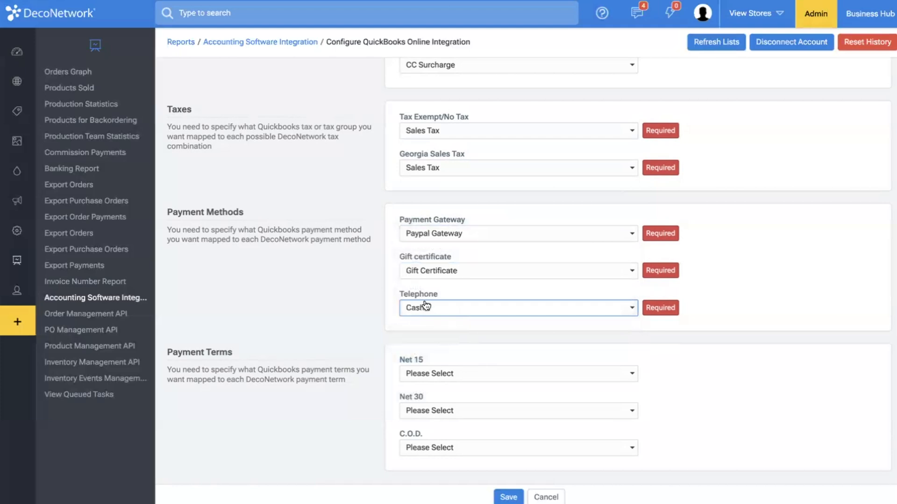
- Map terms Net 15 to Net 15, Net 30 to Net 30, C.O.D. to Due on receipt, and save
{"action": "scroll", "coordinate": [511, 395], "scroll_direction": "down", "scroll_amount": 1}
{"action": "left_click", "coordinate": [531, 374]}
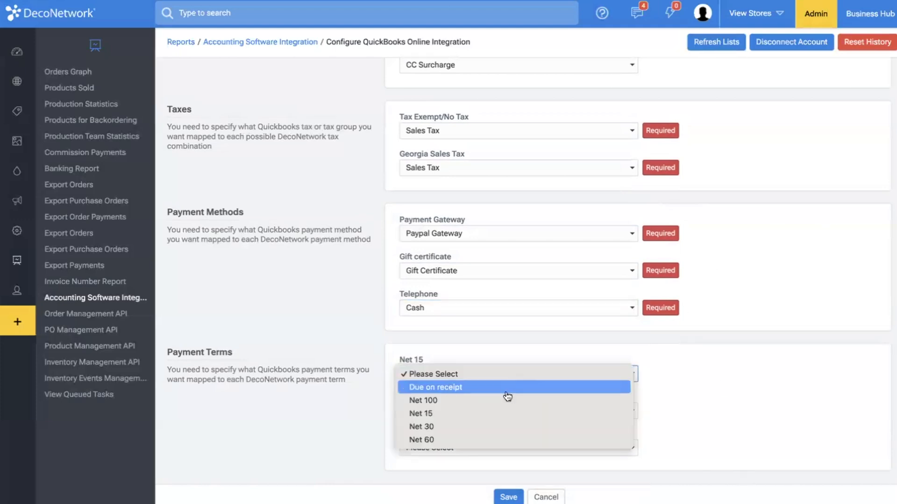
{"action": "left_click", "coordinate": [496, 414]}
{"action": "left_click", "coordinate": [481, 412]}
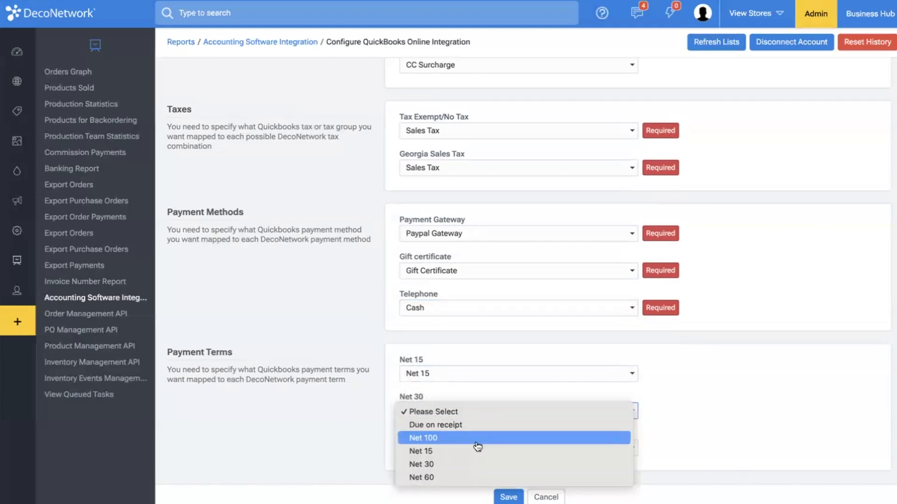
{"action": "left_click", "coordinate": [471, 466]}
{"action": "left_click", "coordinate": [467, 448]}
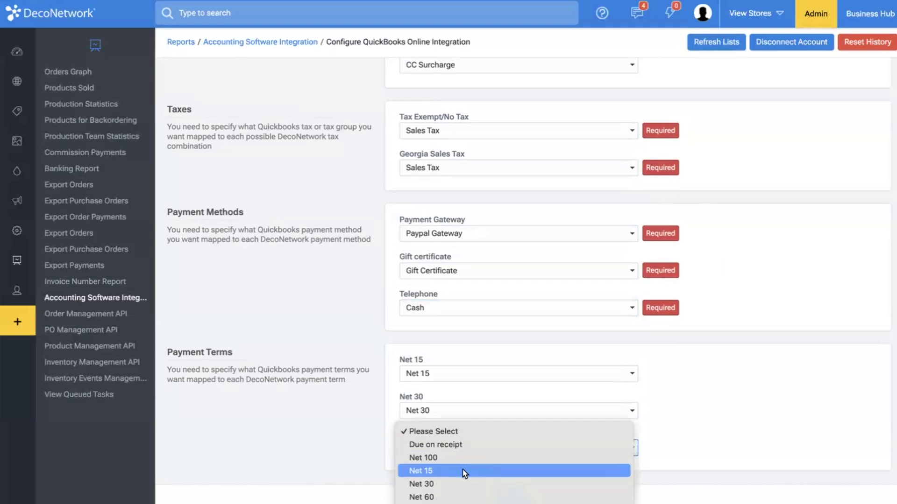
{"action": "left_click", "coordinate": [464, 446]}
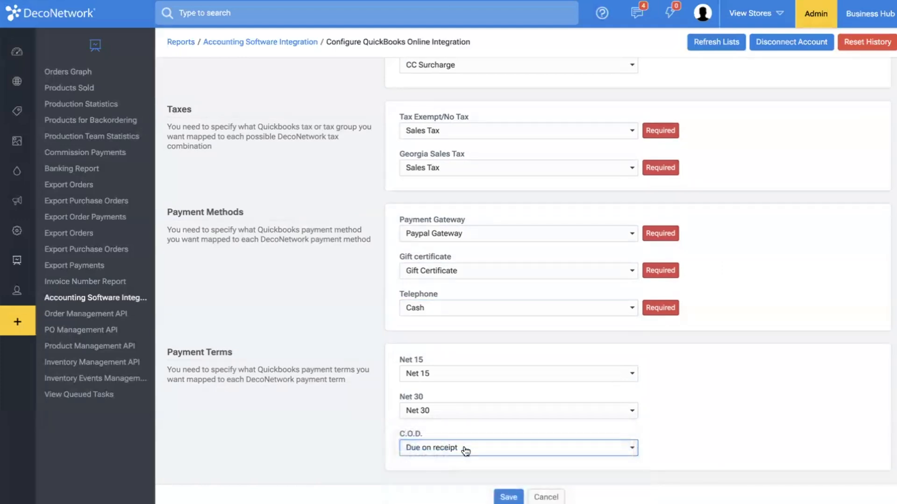
{"action": "left_click", "coordinate": [509, 497]}
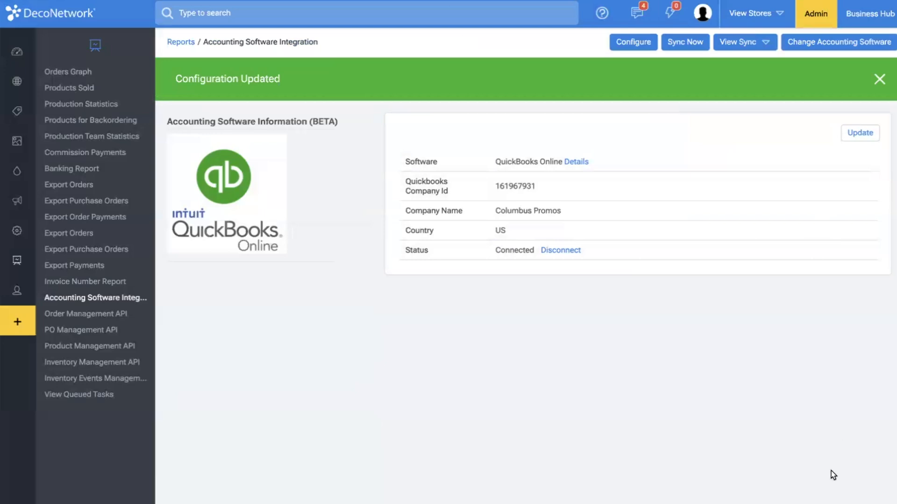
- Review the saved integration form, return to the Accounting Software Integration overview, and show the View Sync options
{"action": "left_click", "coordinate": [641, 38]}
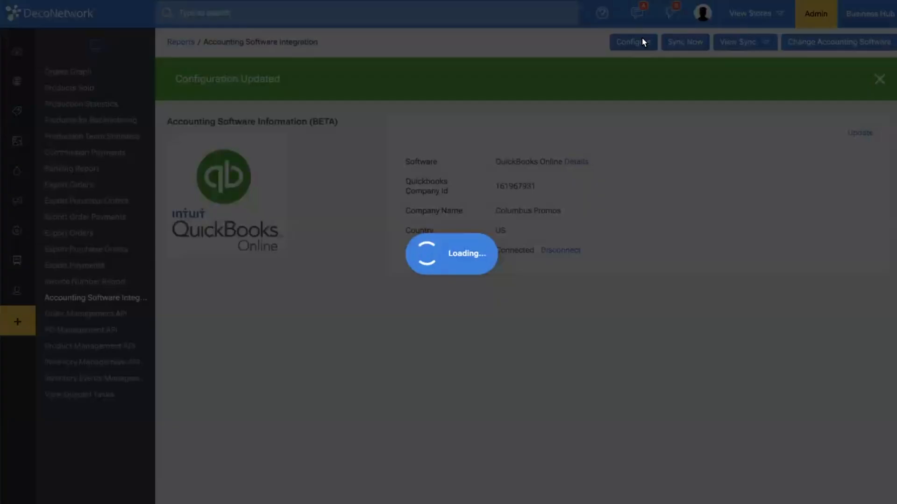
{"action": "scroll", "coordinate": [635, 260], "scroll_direction": "down", "scroll_amount": 10}
{"action": "scroll", "coordinate": [635, 261], "scroll_direction": "down", "scroll_amount": 12}
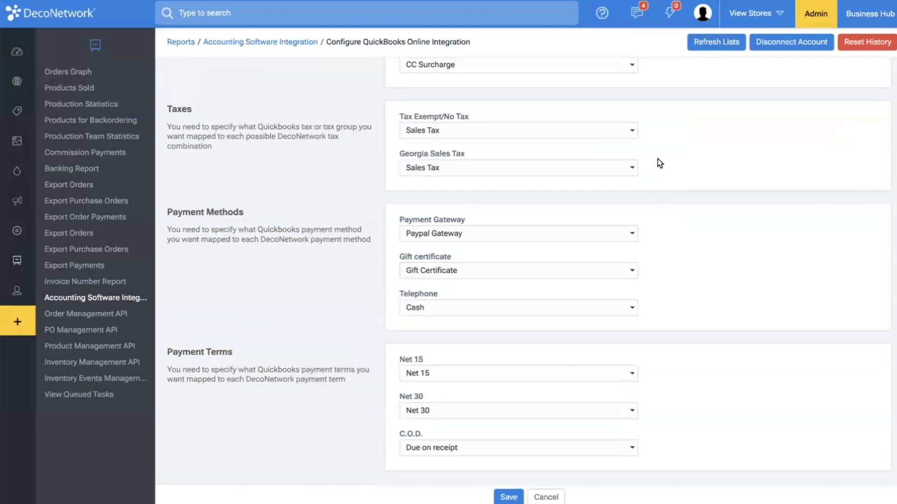
{"action": "scroll", "coordinate": [657, 159], "scroll_direction": "up", "scroll_amount": 20}
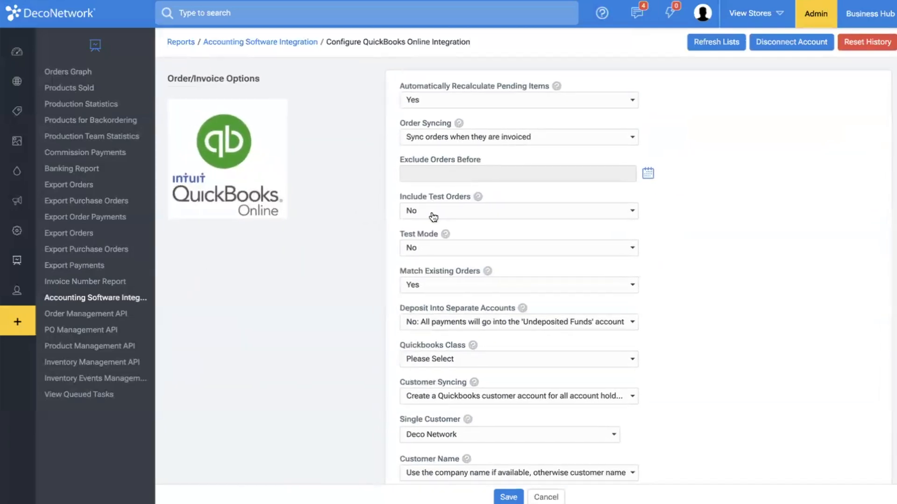
{"action": "left_click", "coordinate": [104, 298]}
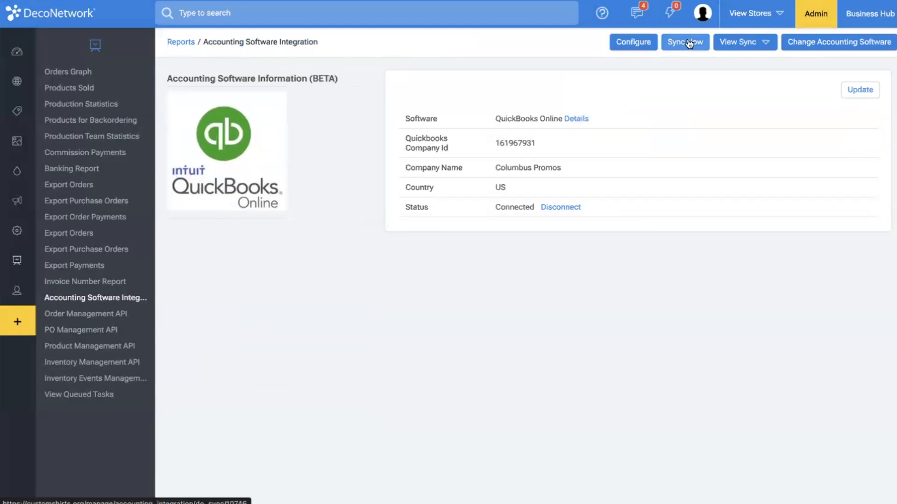
{"action": "left_click", "coordinate": [750, 46]}
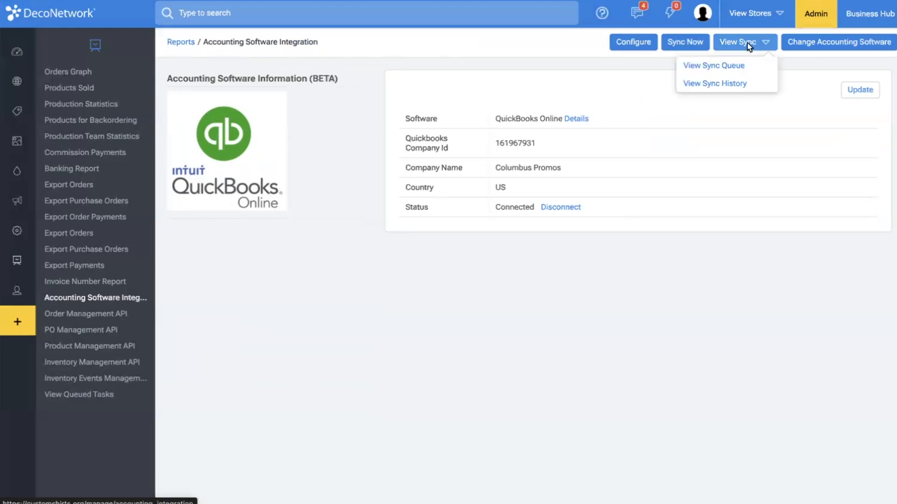
- Review the queue of orders, products and customers waiting to sync
{"action": "left_click", "coordinate": [731, 69]}
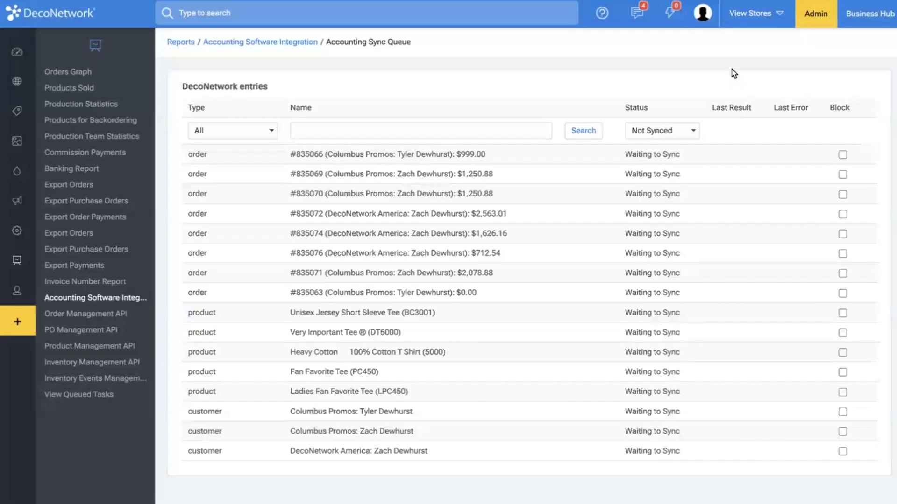
{"action": "scroll", "coordinate": [618, 257], "scroll_direction": "down", "scroll_amount": 1}
{"action": "scroll", "coordinate": [618, 257], "scroll_direction": "up", "scroll_amount": 1}
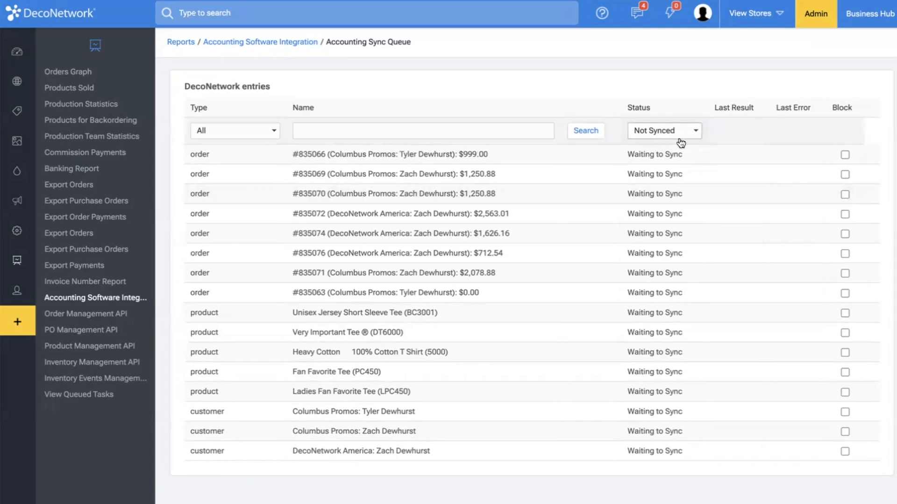
- Go back to the accounting integration overview and reopen the QuickBooks Online configuration form
{"action": "left_click", "coordinate": [92, 304]}
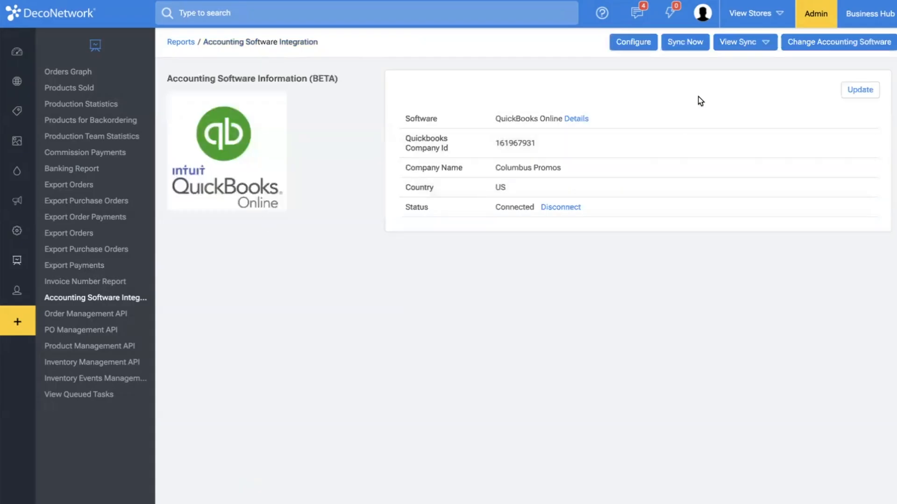
{"action": "left_click", "coordinate": [745, 46]}
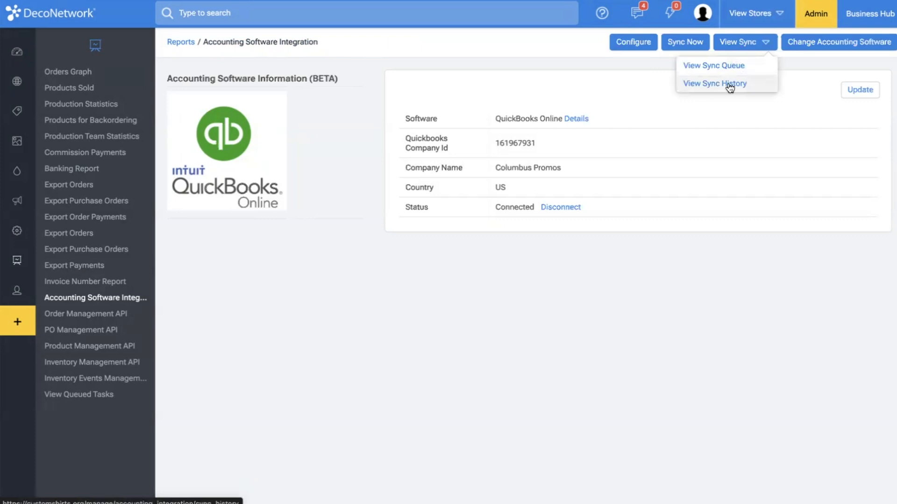
{"action": "left_click", "coordinate": [535, 89]}
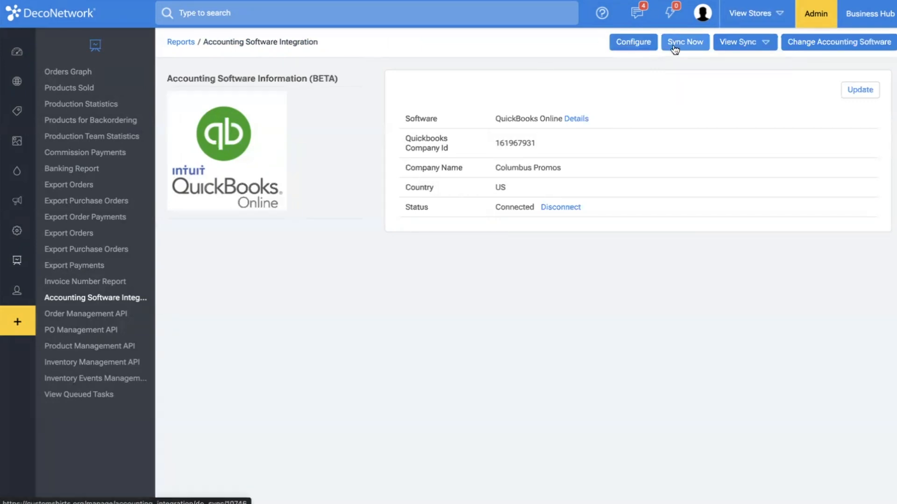
{"action": "left_click", "coordinate": [643, 46]}
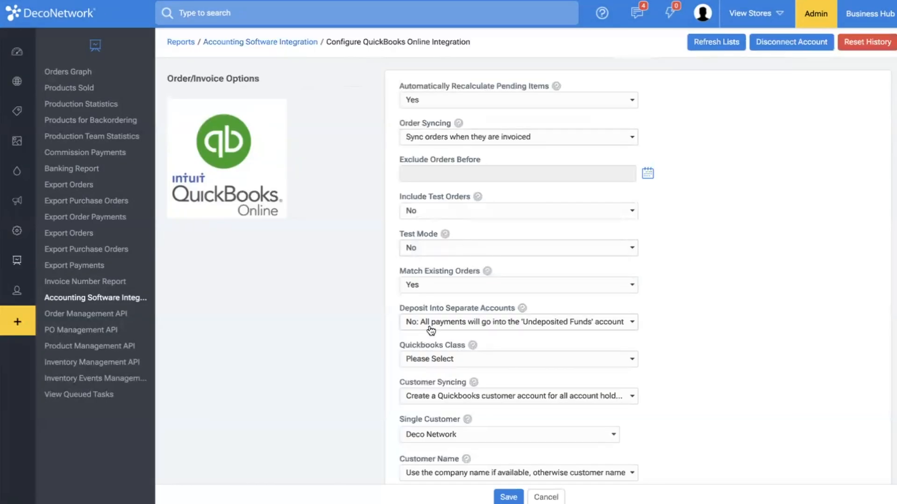
- Set Exclude Orders Before to 08-Oct-2024 and Order Syncing to 'Sync orders when they are placed', then save
{"action": "left_click", "coordinate": [648, 173]}
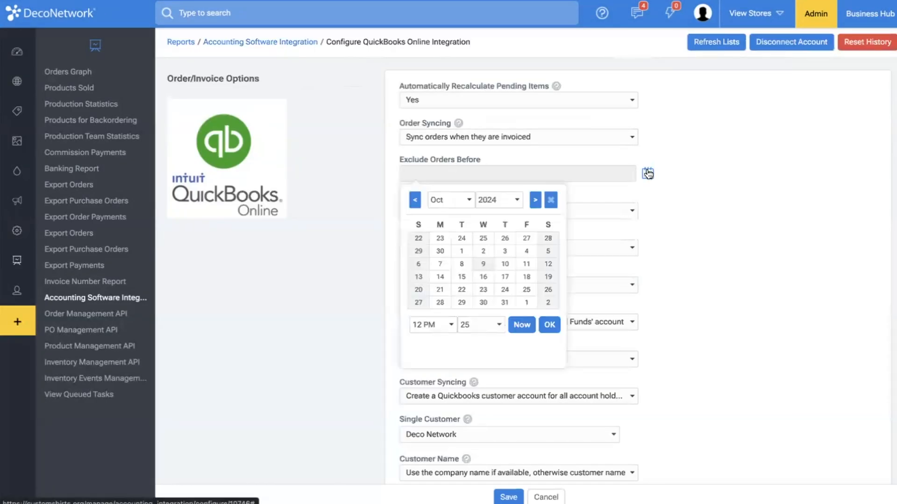
{"action": "left_click", "coordinate": [463, 266]}
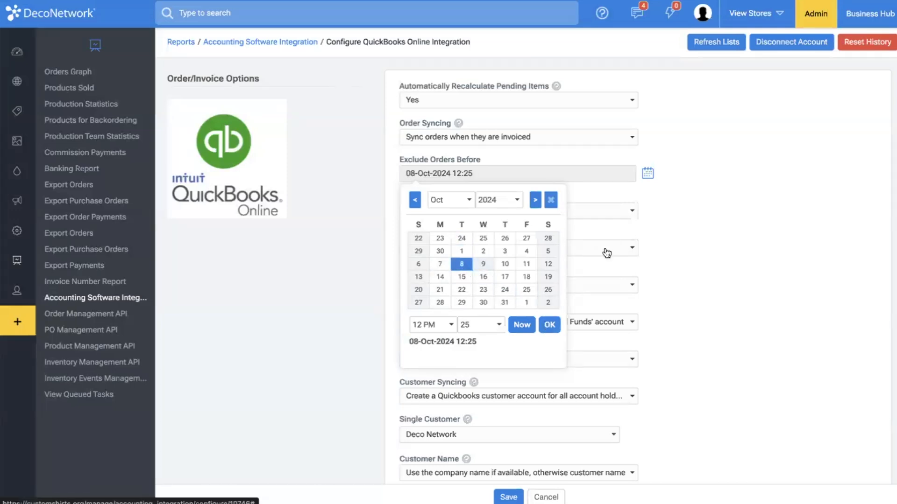
{"action": "left_click", "coordinate": [726, 173]}
{"action": "left_click", "coordinate": [627, 137]}
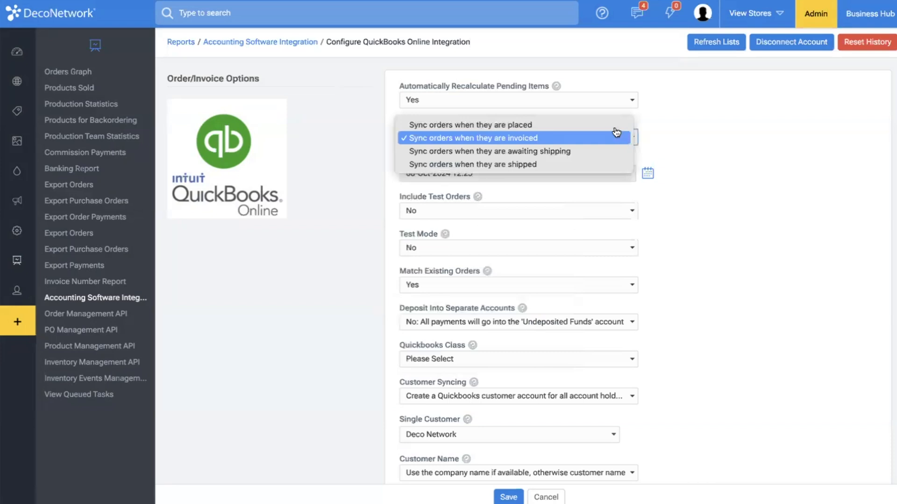
{"action": "left_click", "coordinate": [616, 129]}
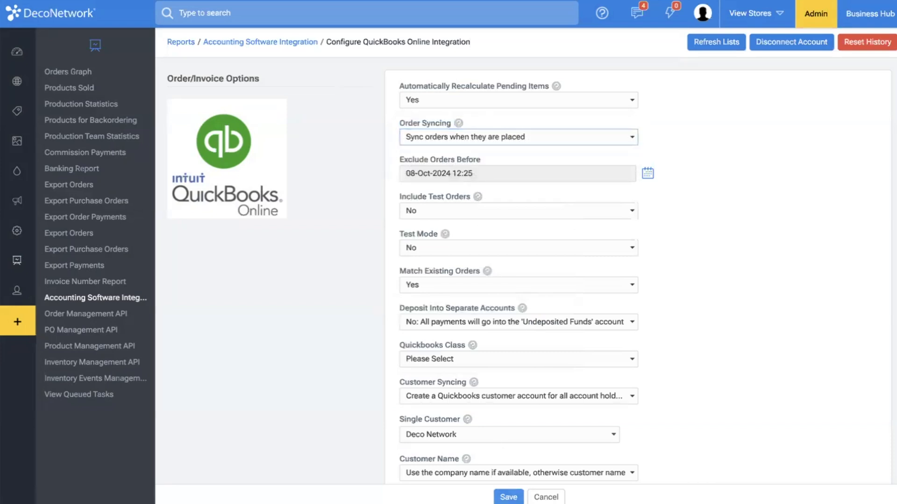
{"action": "left_click", "coordinate": [508, 497]}
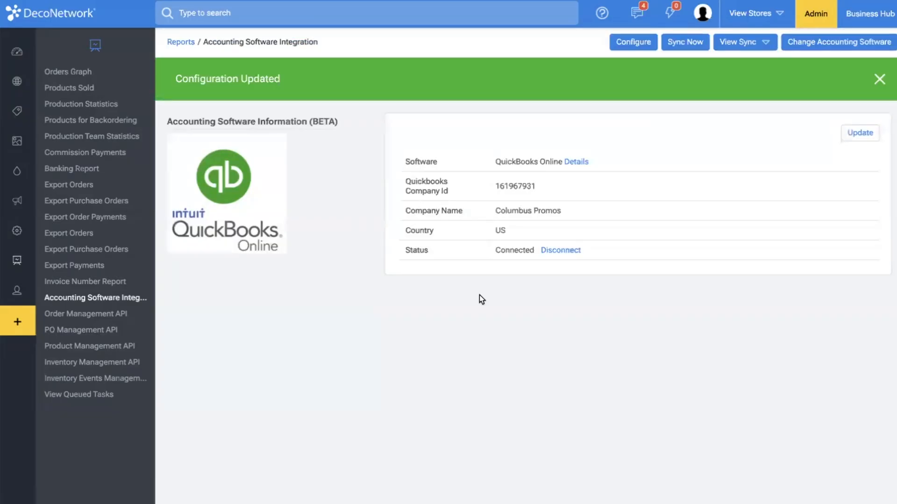
- In the QuickBooks Online configuration, set Test Mode and Include Test Orders to Yes and save
{"action": "left_click", "coordinate": [640, 42]}
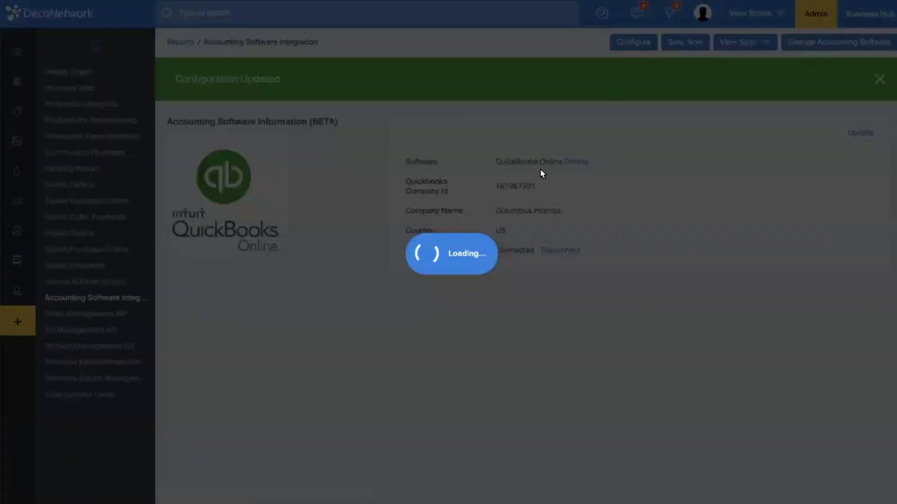
{"action": "scroll", "coordinate": [498, 233], "scroll_direction": "down", "scroll_amount": 1}
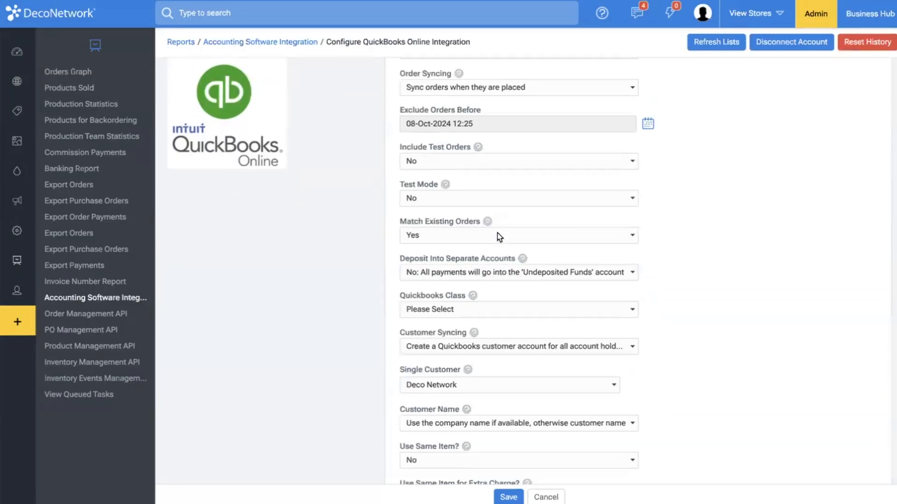
{"action": "left_click", "coordinate": [495, 204]}
{"action": "left_click", "coordinate": [481, 186]}
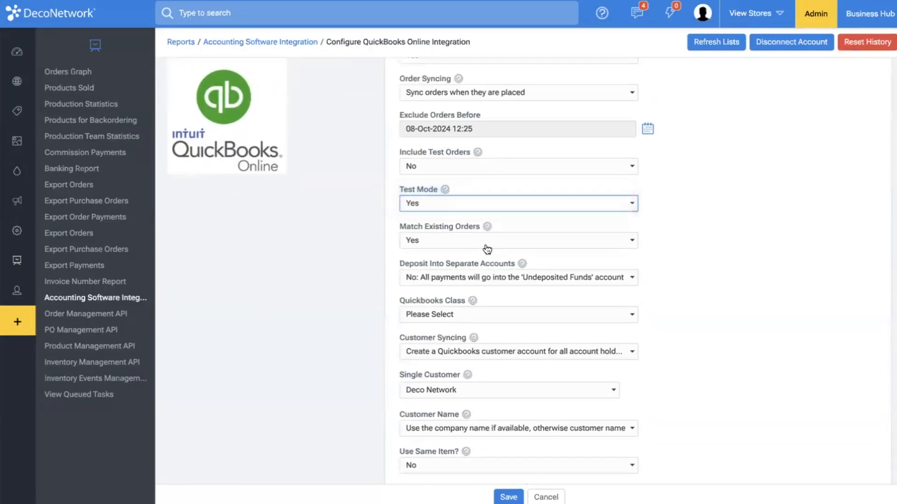
{"action": "left_click", "coordinate": [486, 162]}
{"action": "left_click", "coordinate": [482, 150]}
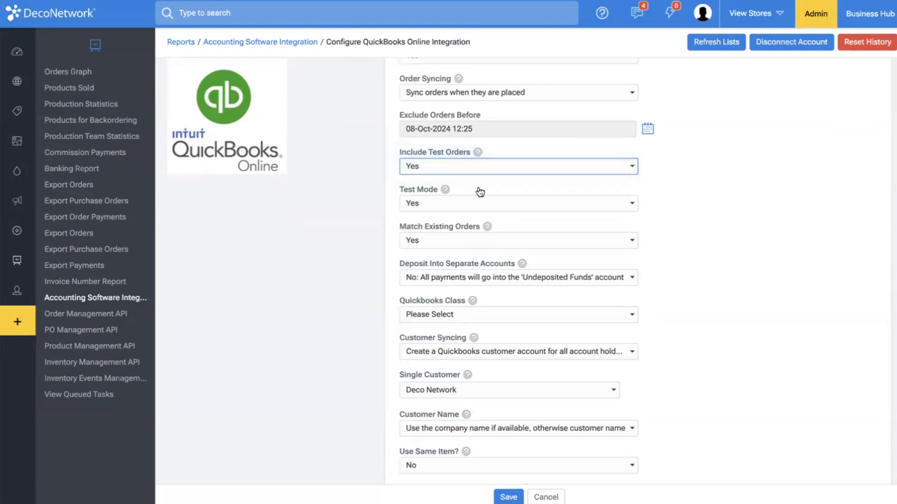
{"action": "left_click", "coordinate": [509, 497]}
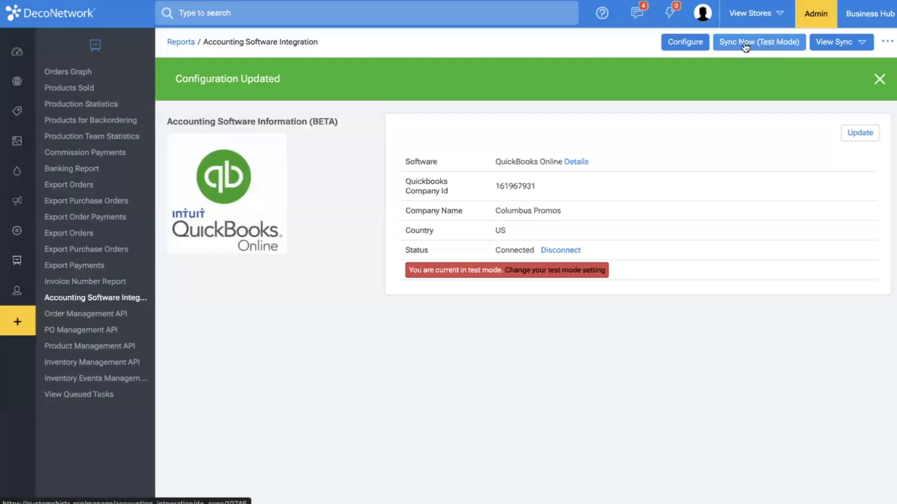
- Check the sync queue, run a test-mode sync, and reopen the QuickBooks Online configuration form
{"action": "left_click", "coordinate": [836, 42]}
{"action": "left_click", "coordinate": [819, 65]}
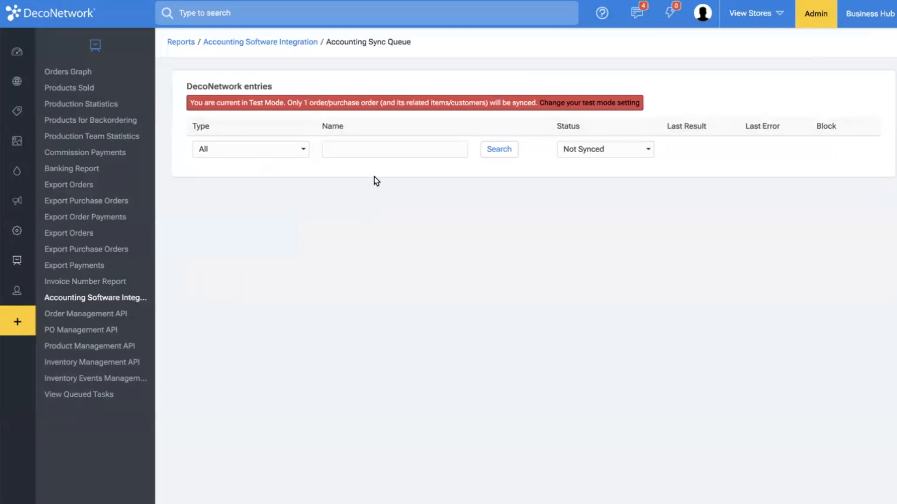
{"action": "left_click", "coordinate": [274, 41]}
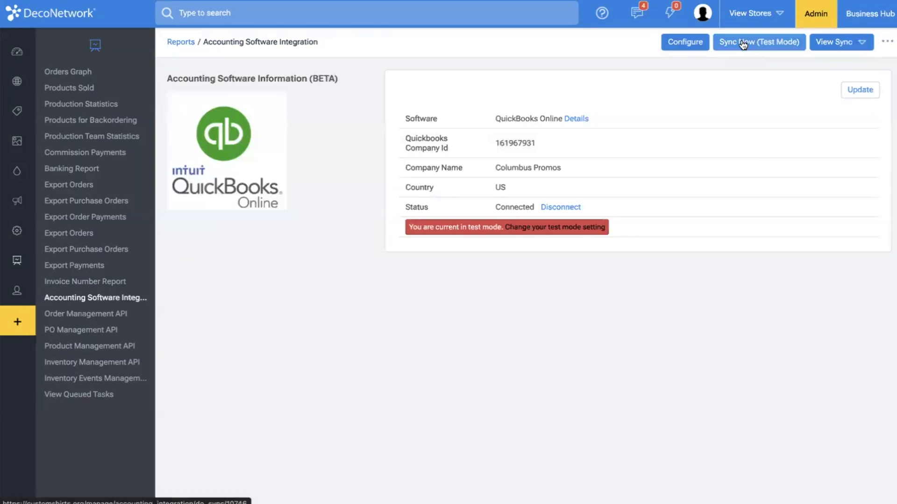
{"action": "left_click", "coordinate": [743, 43]}
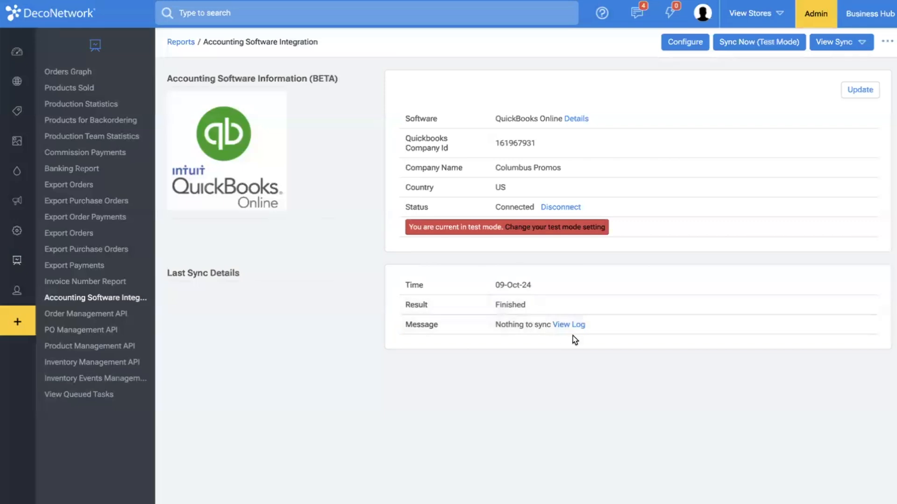
{"action": "left_click", "coordinate": [686, 42]}
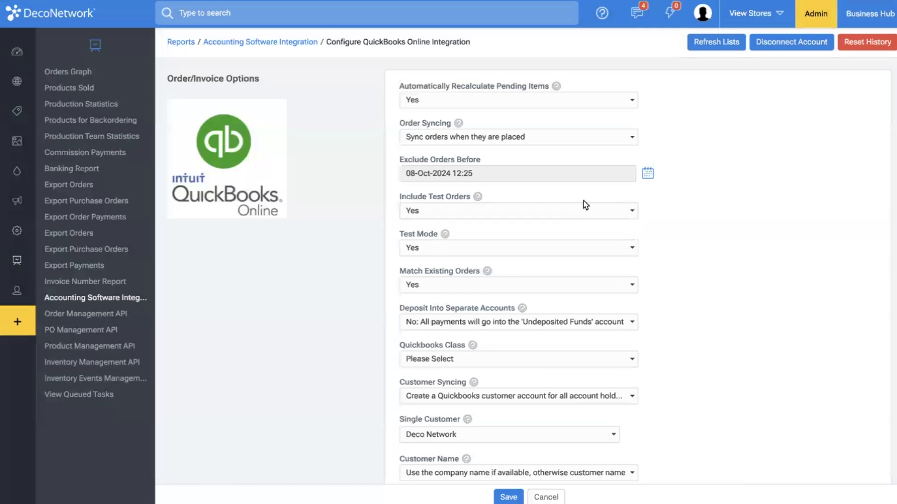
- Change the Exclude Orders Before date to 01-Oct-2024 and save the settings
{"action": "left_click", "coordinate": [648, 173]}
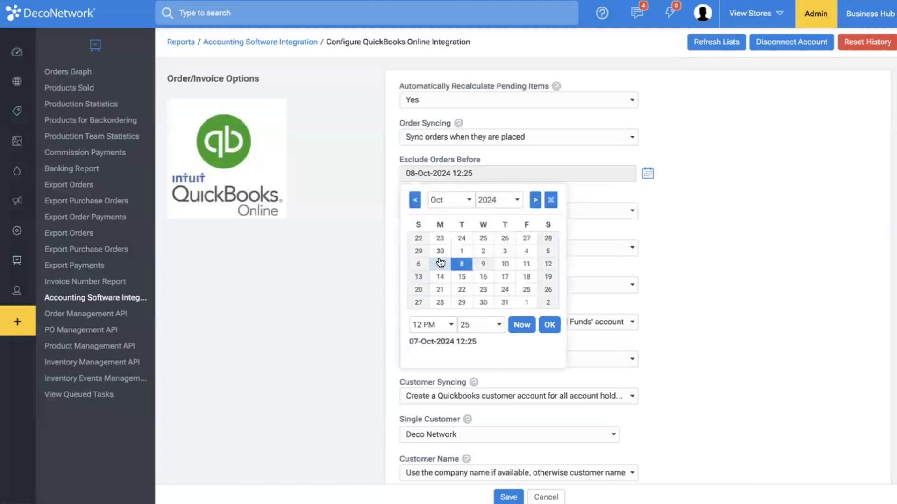
{"action": "left_click", "coordinate": [461, 250]}
{"action": "left_click", "coordinate": [550, 325]}
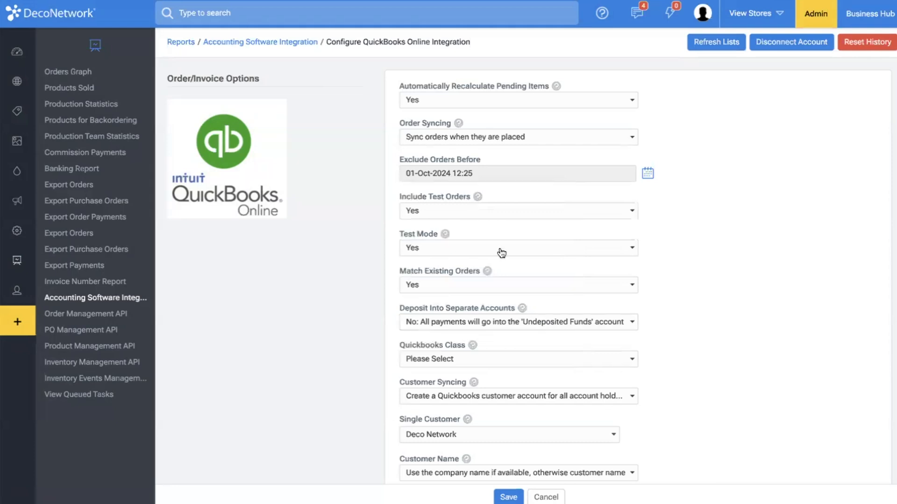
{"action": "left_click", "coordinate": [508, 497]}
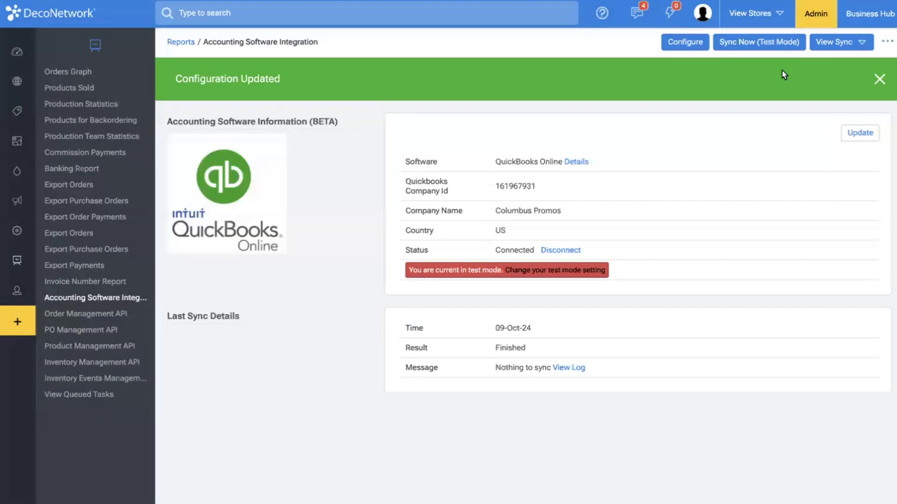
- Run a test-mode sync, open its log, and select the synced order's number
{"action": "left_click", "coordinate": [836, 41]}
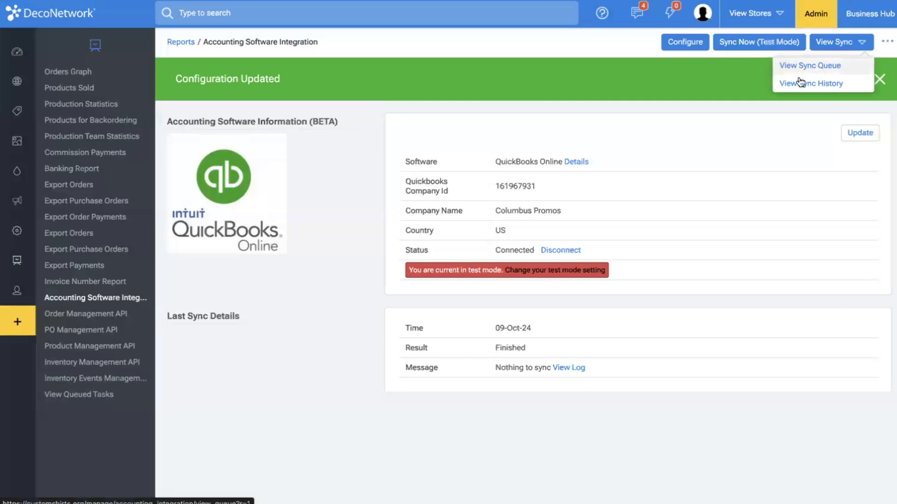
{"action": "left_click", "coordinate": [767, 42]}
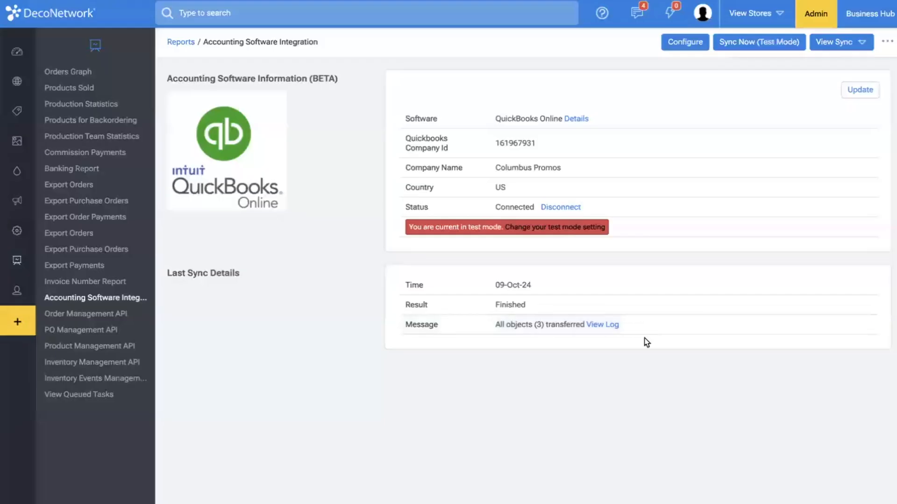
{"action": "left_click", "coordinate": [611, 326]}
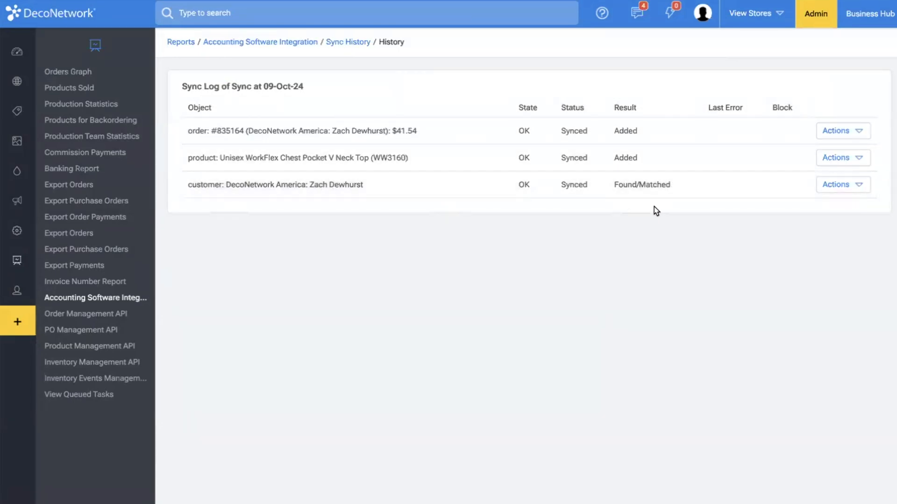
{"action": "left_click_drag", "start_coordinate": [244, 131], "coordinate": [216, 127]}
{"action": "key", "text": "ctrl+c"}
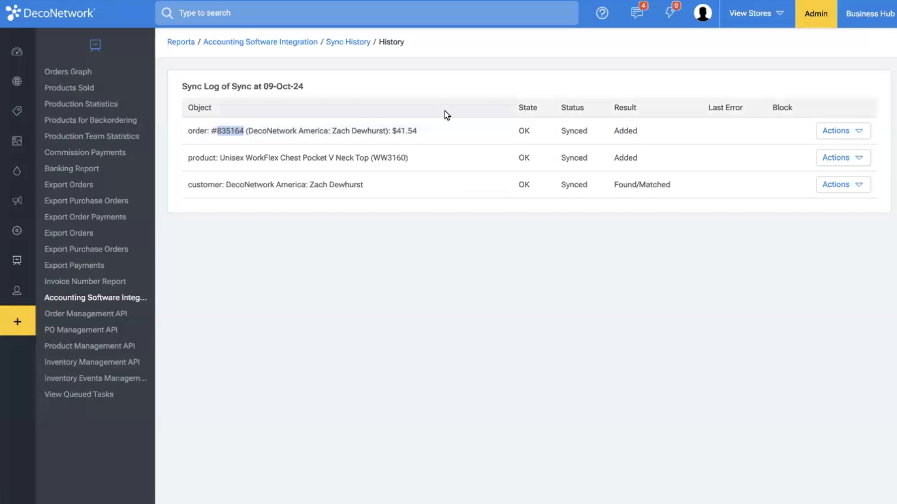
{"action": "key", "text": "ctrl+Right"}
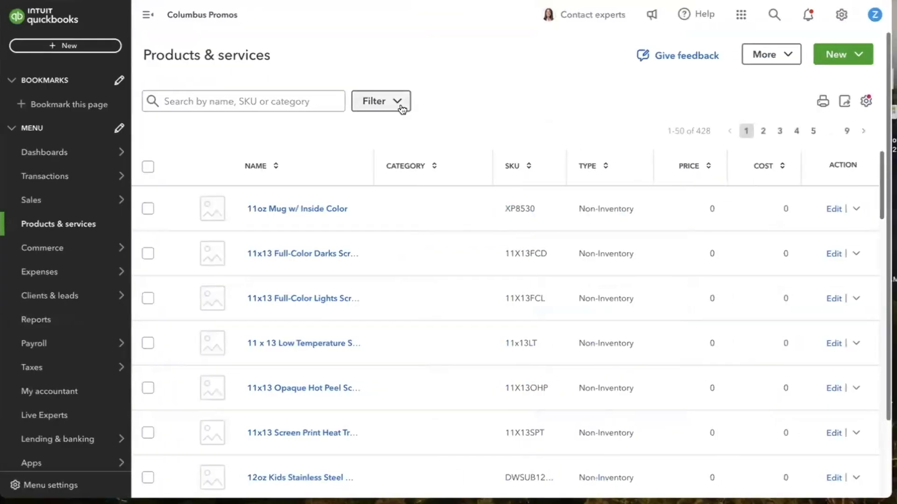
- Search QuickBooks Online's All sales for the pasted order number and open its invoice
{"action": "left_click", "coordinate": [260, 101]}
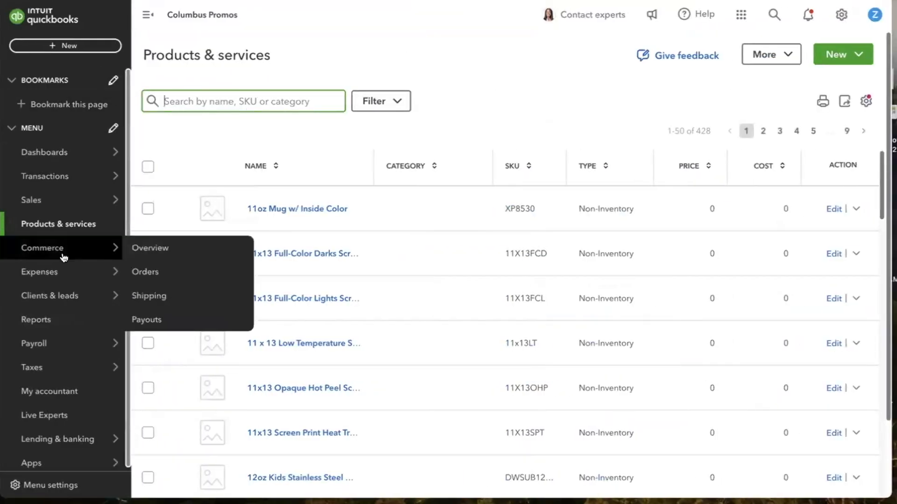
{"action": "mouse_move", "coordinate": [52, 206]}
{"action": "left_click", "coordinate": [178, 206]}
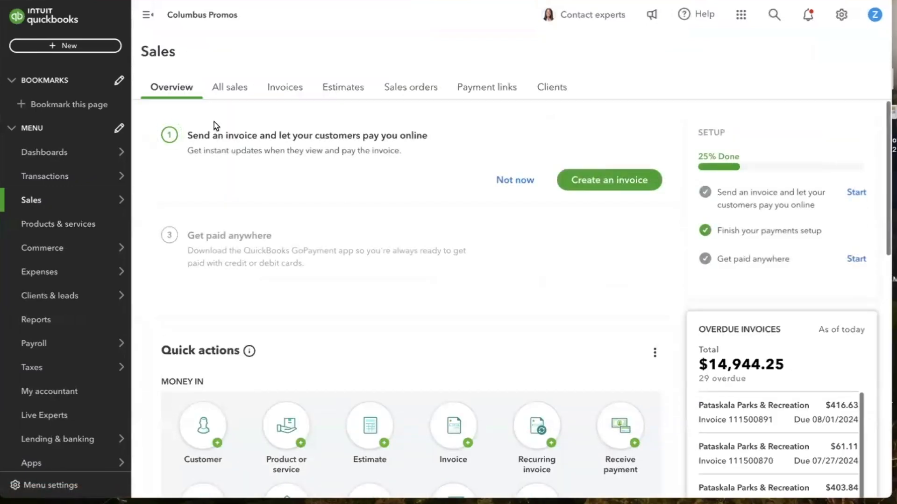
{"action": "left_click", "coordinate": [218, 91]}
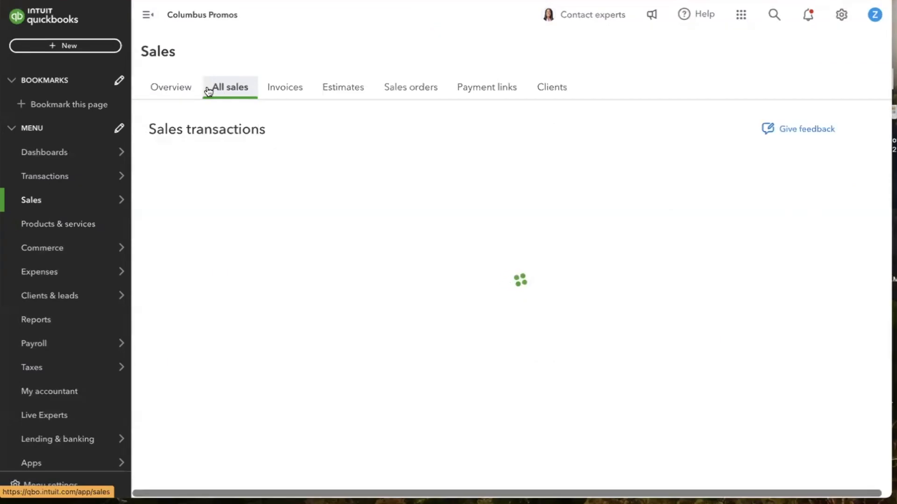
{"action": "left_click", "coordinate": [774, 15]}
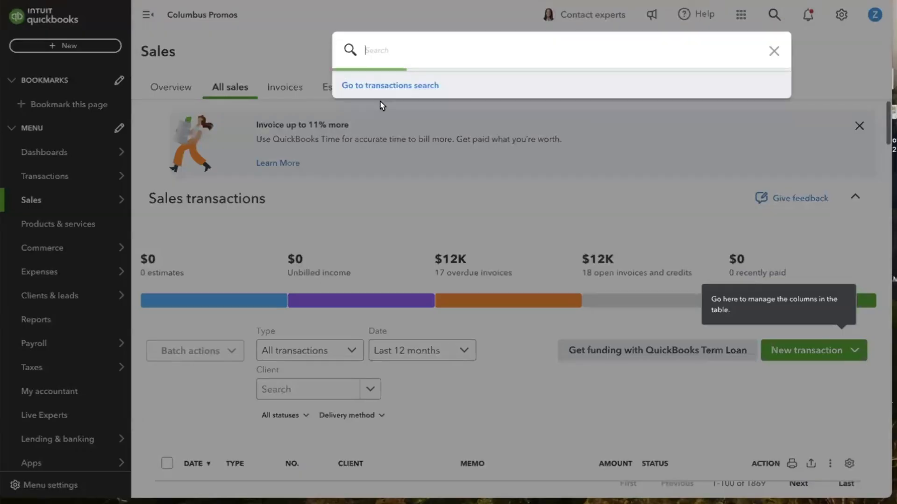
{"action": "key", "text": "ctrl+v"}
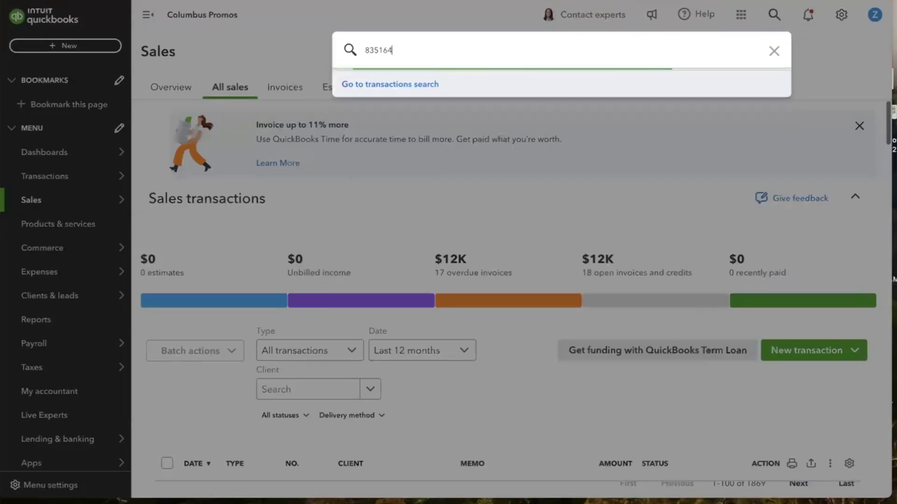
{"action": "left_click", "coordinate": [501, 85]}
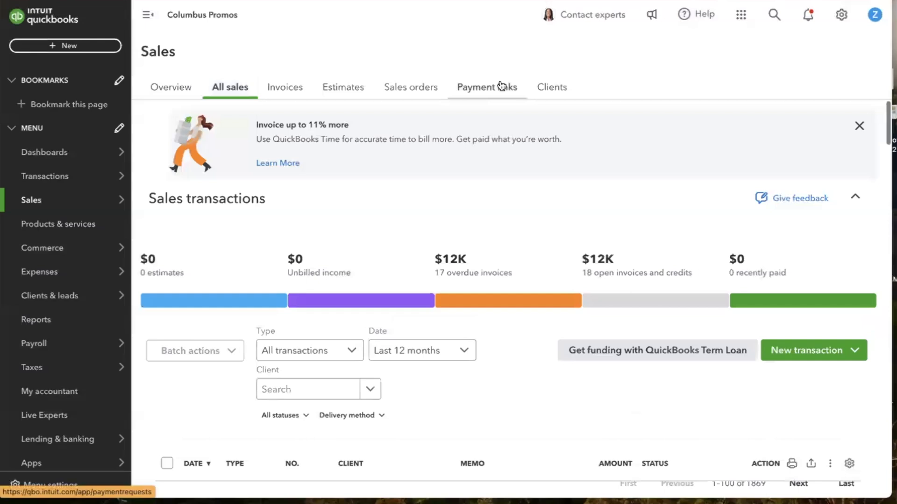
{"action": "left_click", "coordinate": [501, 86]}
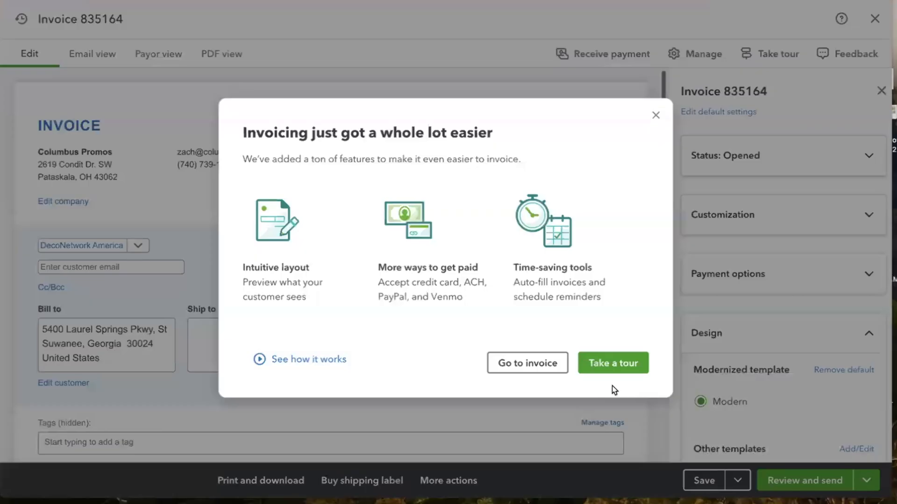
- Dismiss the invoicing announcement and templates tip, then review the invoice's product and shipping lines
{"action": "left_click", "coordinate": [653, 117]}
{"action": "scroll", "coordinate": [543, 226], "scroll_direction": "down", "scroll_amount": 7}
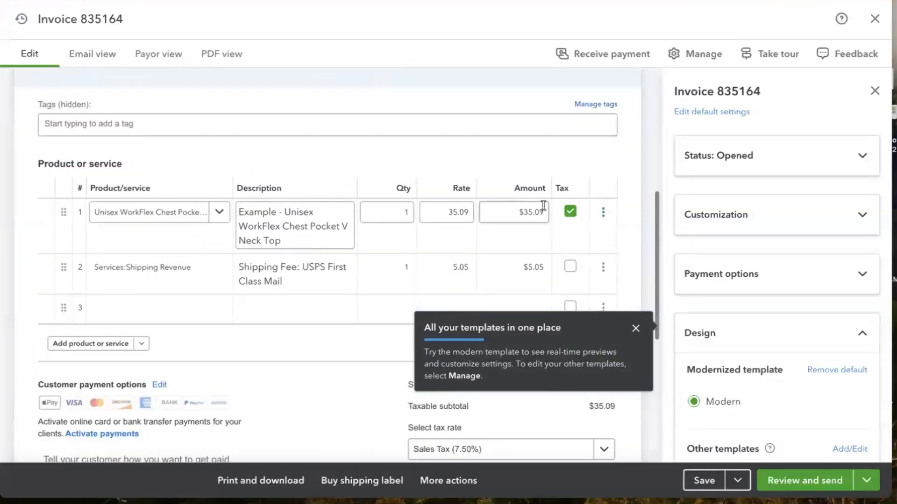
{"action": "scroll", "coordinate": [549, 186], "scroll_direction": "down", "scroll_amount": 2}
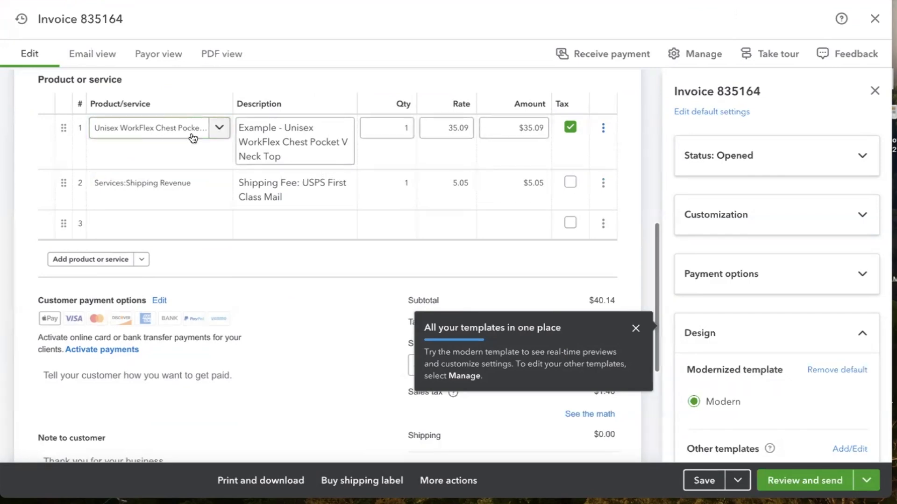
{"action": "scroll", "coordinate": [278, 146], "scroll_direction": "down", "scroll_amount": 1}
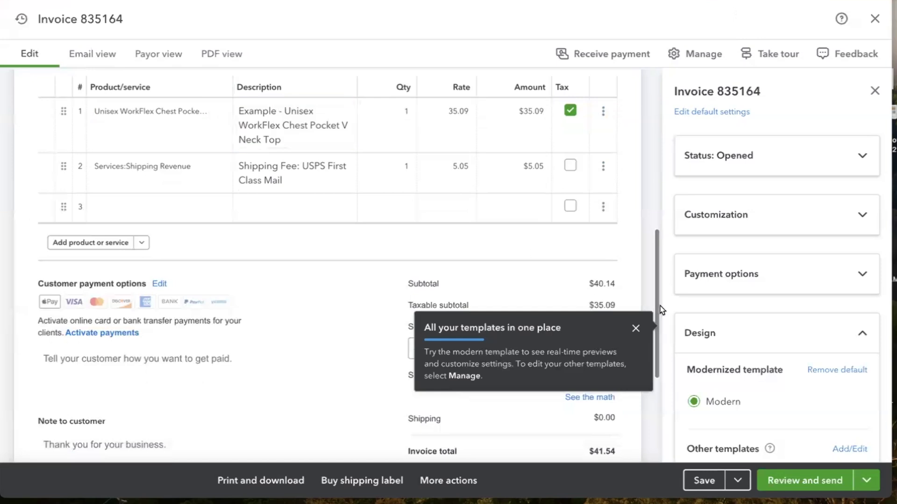
{"action": "left_click", "coordinate": [636, 327]}
{"action": "scroll", "coordinate": [516, 161], "scroll_direction": "up", "scroll_amount": 2}
{"action": "scroll", "coordinate": [515, 161], "scroll_direction": "up", "scroll_amount": 6}
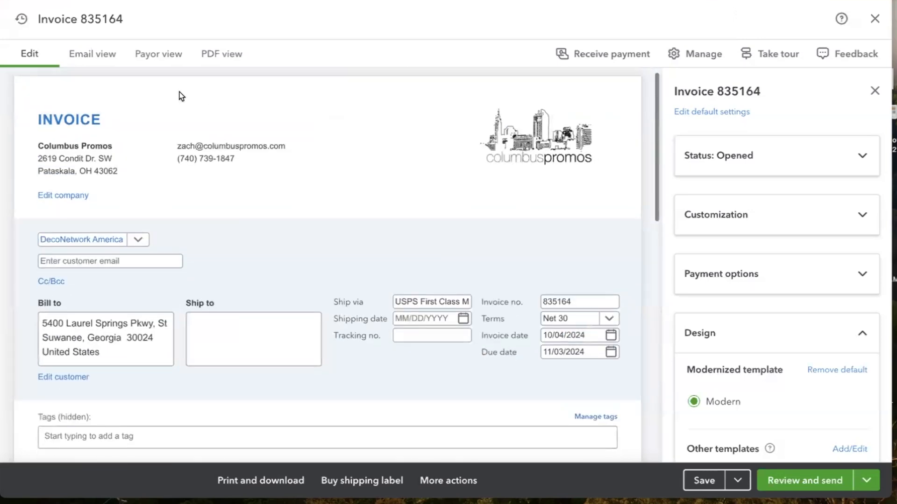
- Check the invoice's $41.54 total and return to the DecoNetwork sync log
{"action": "scroll", "coordinate": [253, 217], "scroll_direction": "down", "scroll_amount": 3}
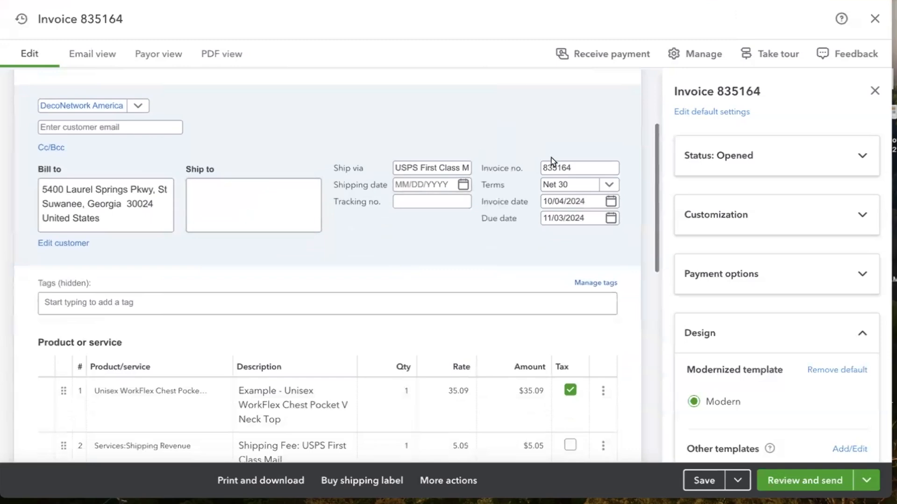
{"action": "scroll", "coordinate": [548, 146], "scroll_direction": "down", "scroll_amount": 10}
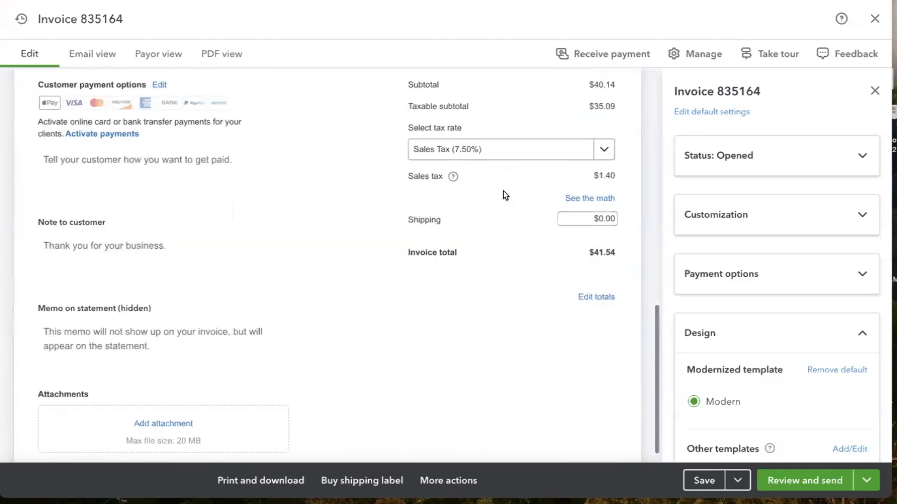
{"action": "scroll", "coordinate": [449, 183], "scroll_direction": "down", "scroll_amount": 1}
{"action": "scroll", "coordinate": [447, 180], "scroll_direction": "up", "scroll_amount": 7}
{"action": "left_click", "coordinate": [447, 178]}
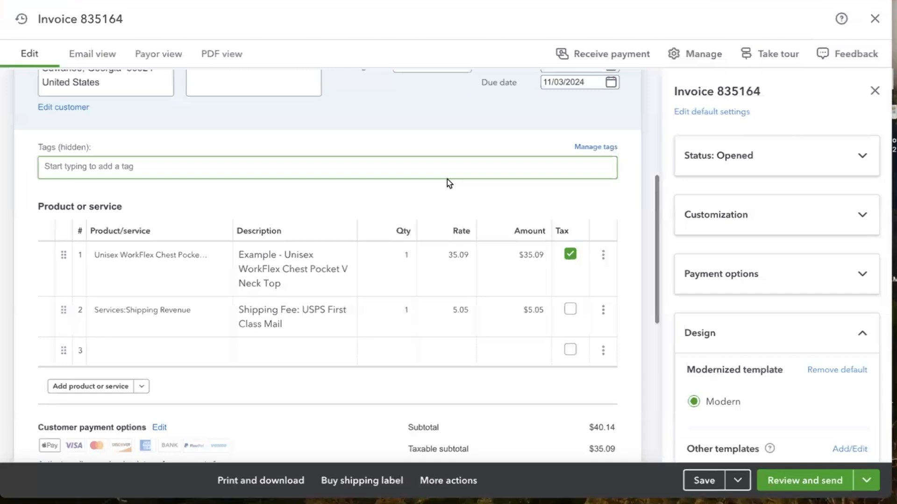
{"action": "key", "text": "ctrl+Left"}
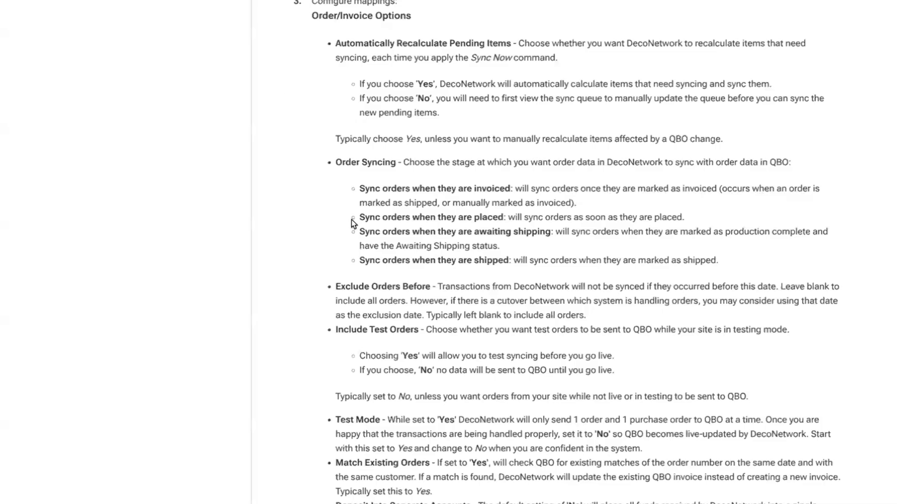
{"action": "scroll", "coordinate": [353, 225], "scroll_direction": "down", "scroll_amount": 2}
{"action": "scroll", "coordinate": [352, 225], "scroll_direction": "down", "scroll_amount": 5}
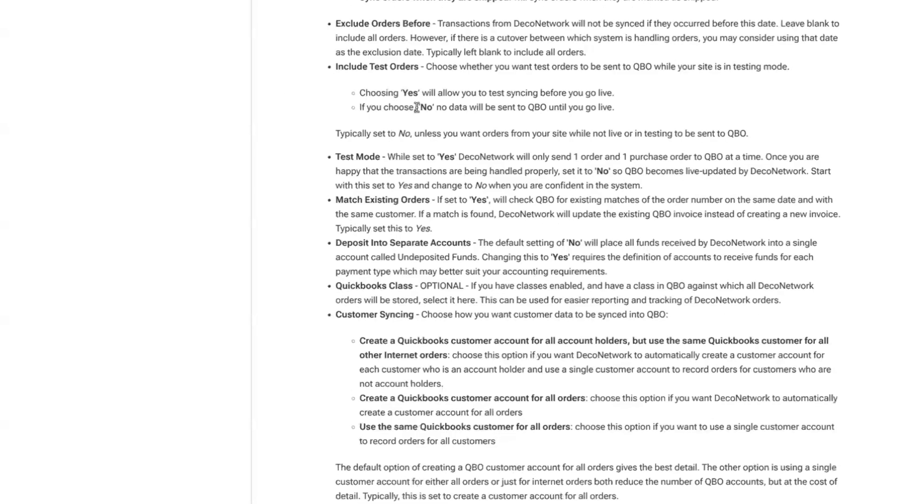
{"action": "scroll", "coordinate": [416, 107], "scroll_direction": "down", "scroll_amount": 2}
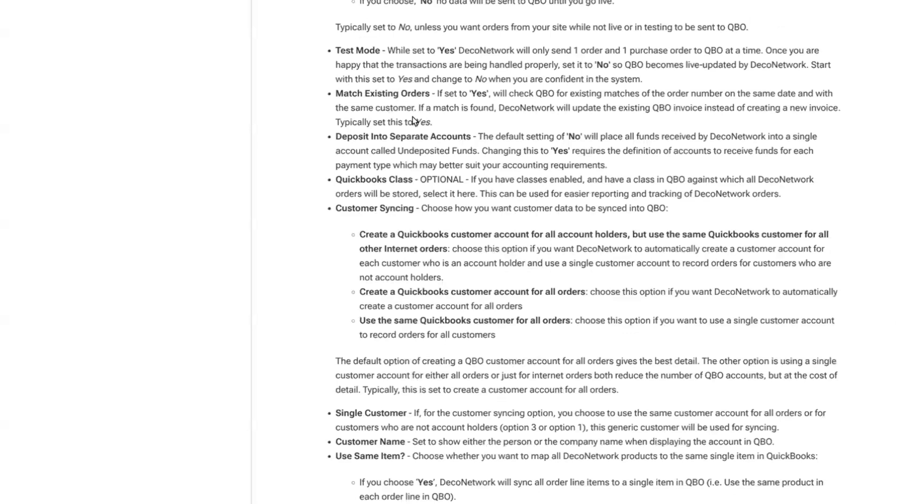
{"action": "scroll", "coordinate": [410, 250], "scroll_direction": "down", "scroll_amount": 5}
{"action": "scroll", "coordinate": [409, 249], "scroll_direction": "down", "scroll_amount": 7}
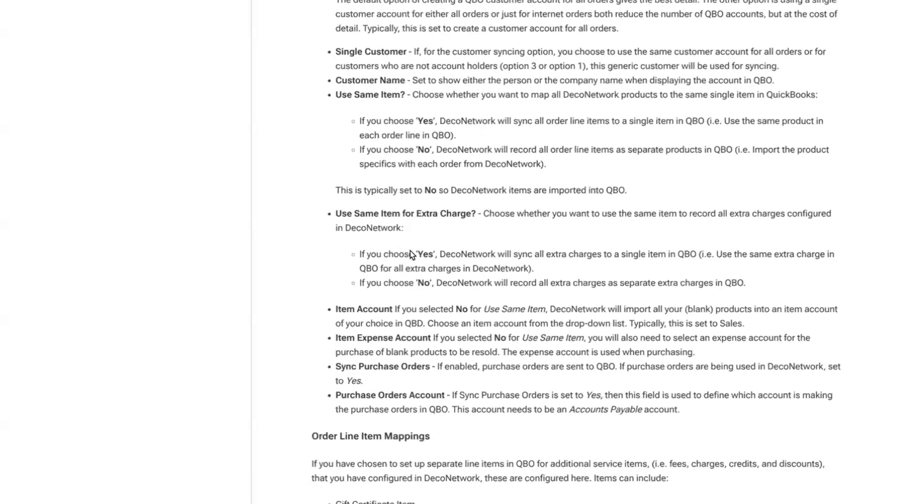
{"action": "scroll", "coordinate": [410, 249], "scroll_direction": "up", "scroll_amount": 20}
{"action": "scroll", "coordinate": [409, 249], "scroll_direction": "down", "scroll_amount": 15}
{"action": "scroll", "coordinate": [411, 251], "scroll_direction": "up", "scroll_amount": 3}
{"action": "scroll", "coordinate": [410, 251], "scroll_direction": "down", "scroll_amount": 10}
{"action": "scroll", "coordinate": [410, 251], "scroll_direction": "up", "scroll_amount": 5}
{"action": "scroll", "coordinate": [410, 251], "scroll_direction": "up", "scroll_amount": 20}
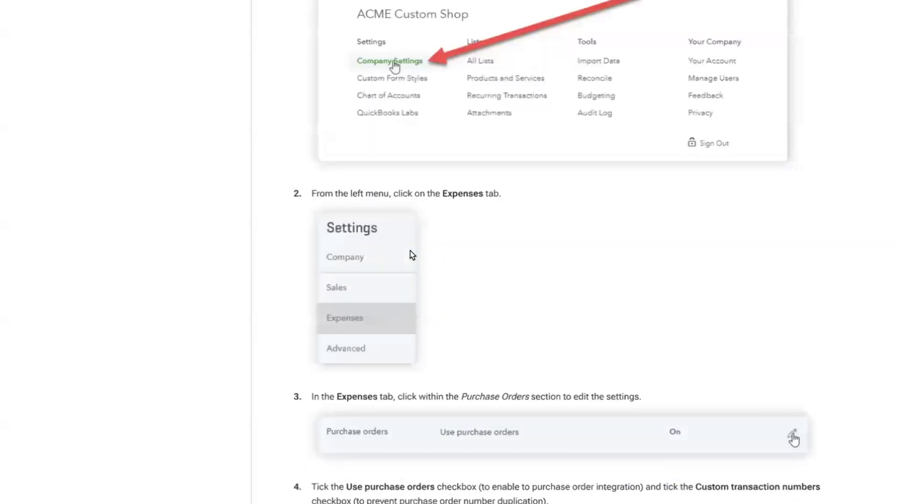
{"action": "scroll", "coordinate": [410, 250], "scroll_direction": "up", "scroll_amount": 20}
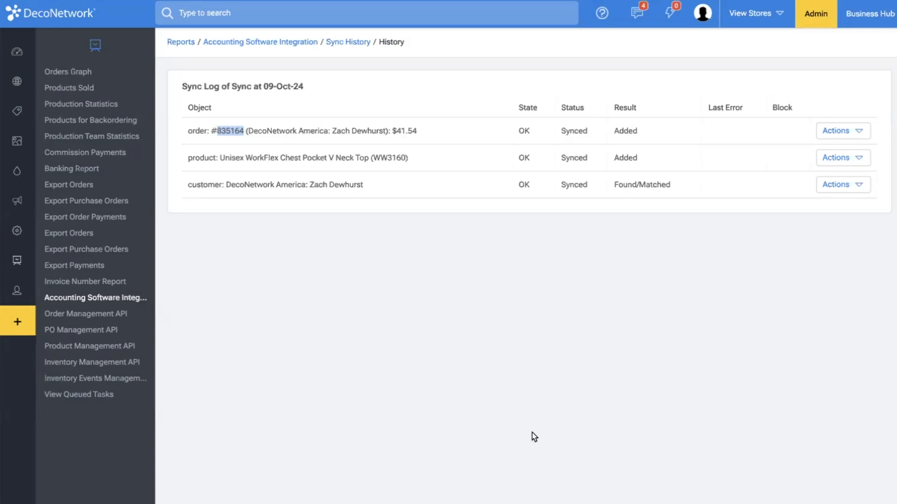
- Open DecoNetwork's General Settings at the Localization section from the sidebar
{"action": "mouse_move", "coordinate": [18, 221]}
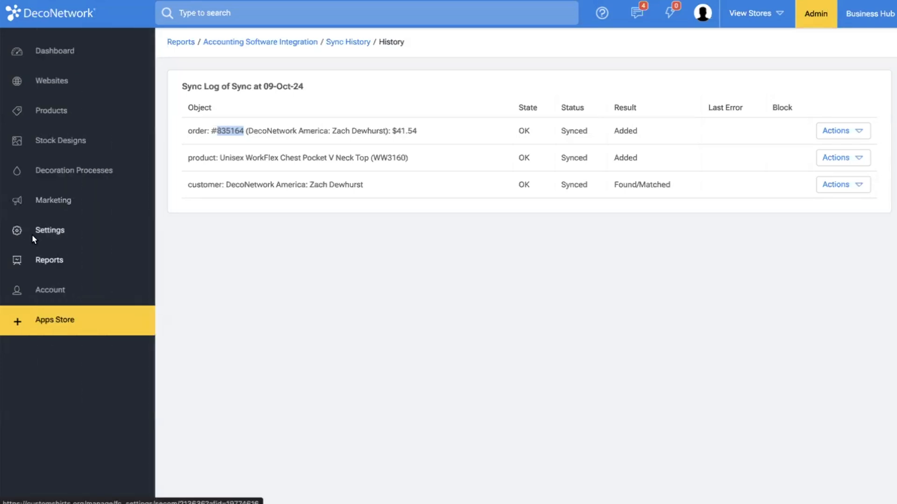
{"action": "left_click", "coordinate": [32, 235]}
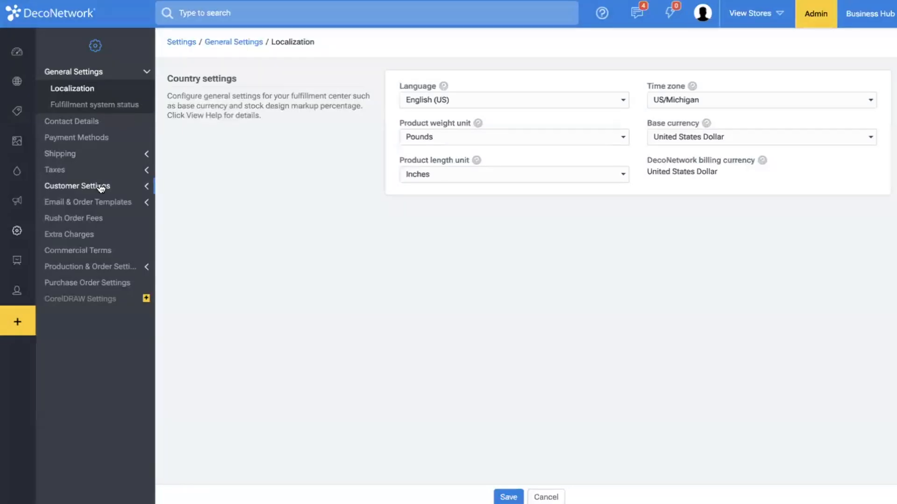
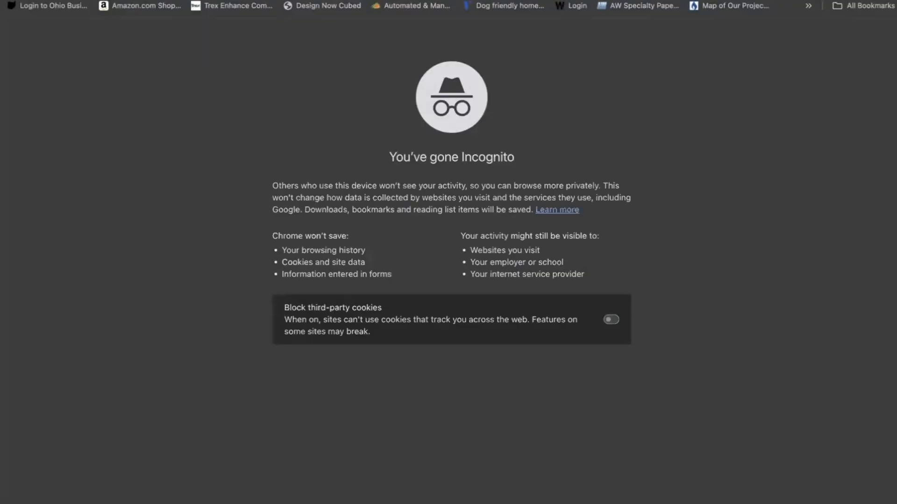
- In an incognito window, search Google for 'tommy van', then refine it to 'decopro tommy van'
{"action": "type", "text": "too"}
{"action": "key", "text": "BackSpace"}
{"action": "type", "text": "mmy van"}
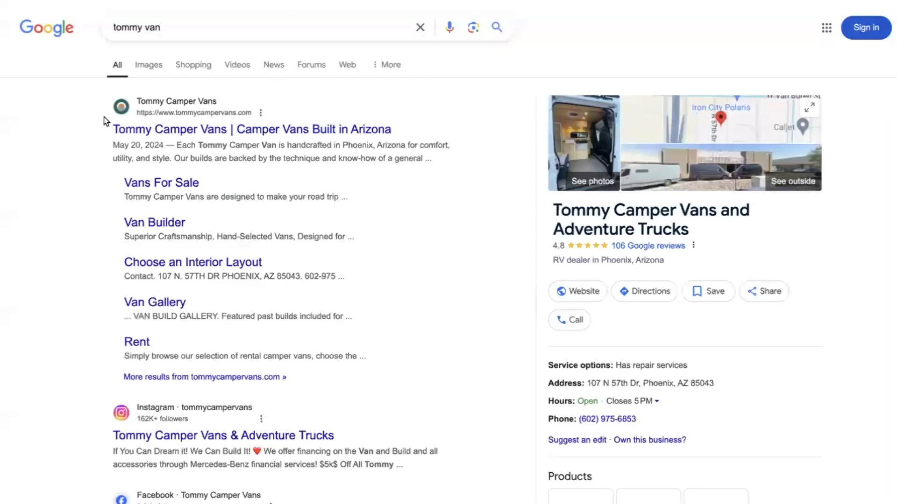
{"action": "type", "text": "dec"}
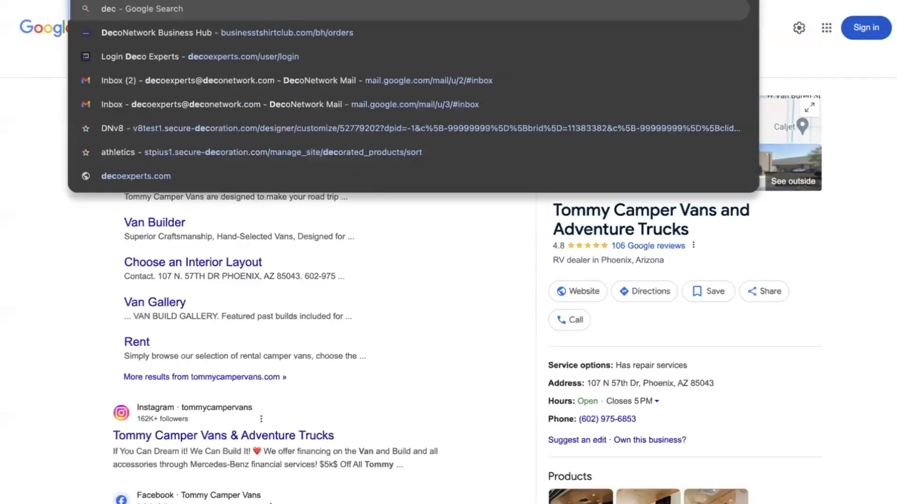
{"action": "type", "text": "opro"}
{"action": "key", "text": "BackSpace"}
{"action": "key", "text": "BackSpace"}
{"action": "type", "text": "pro tommy van"}
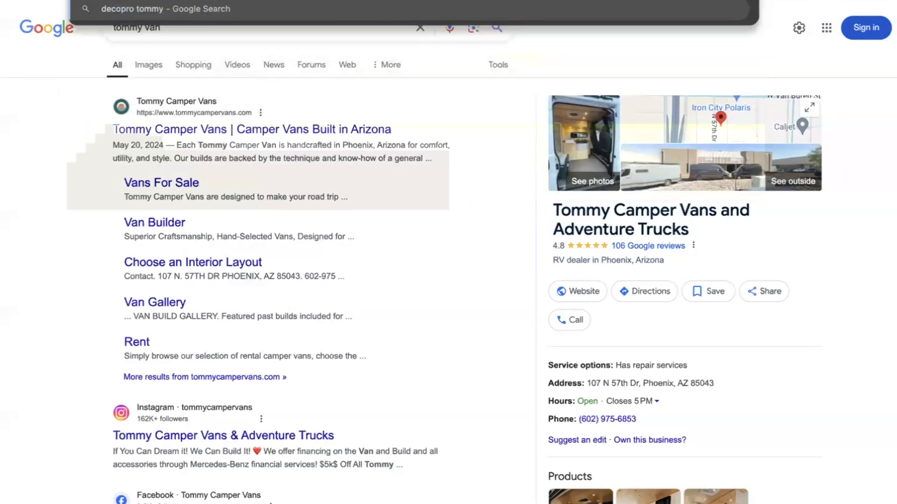
{"action": "key", "text": "Return"}
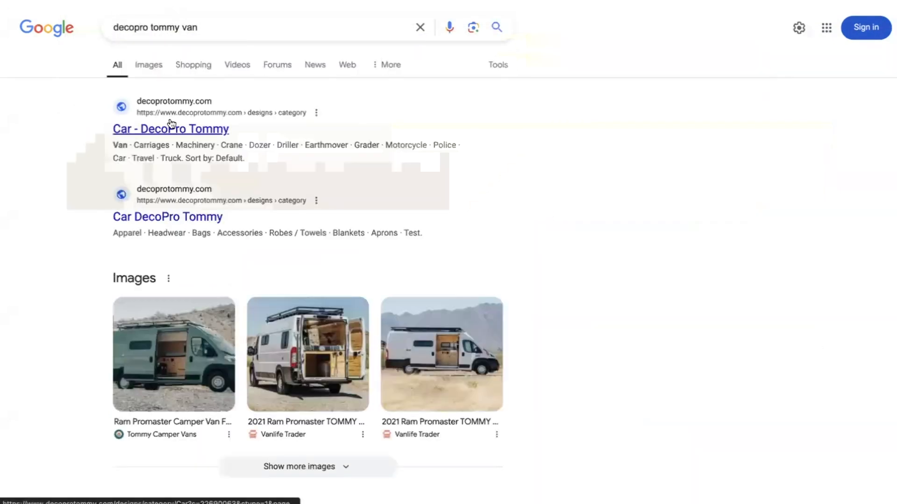
{"action": "scroll", "coordinate": [166, 172], "scroll_direction": "down", "scroll_amount": 6}
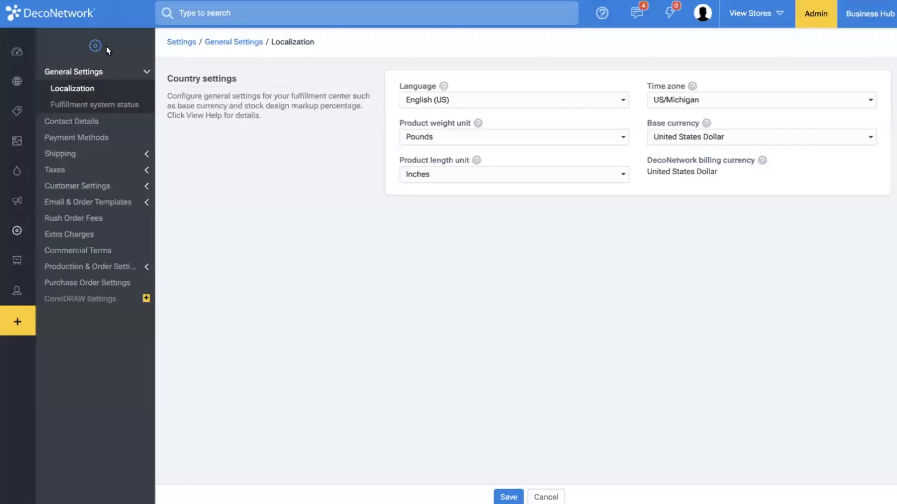
- Go to the Business Hub Welcome page with its QuickBooks Online masterclass news
{"action": "left_click", "coordinate": [862, 19]}
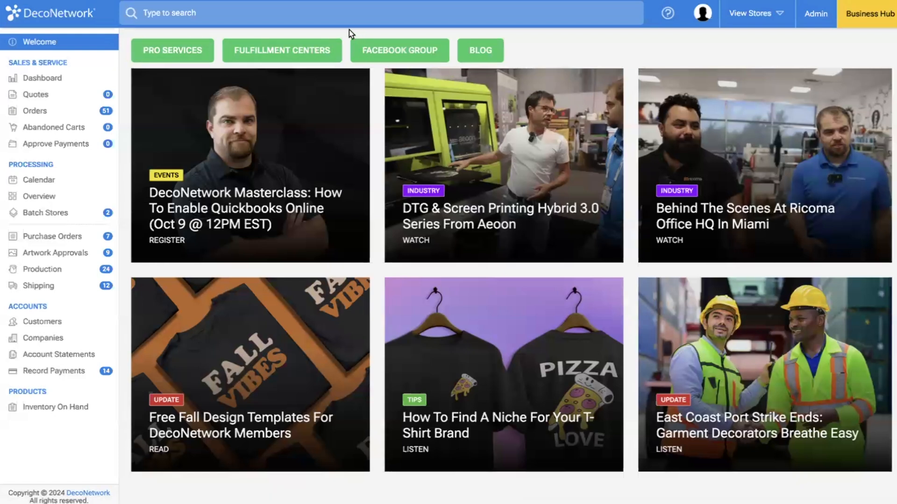
- Switch to the Admin Dashboard showing order, sales and visitor statistics
{"action": "left_click", "coordinate": [306, 17]}
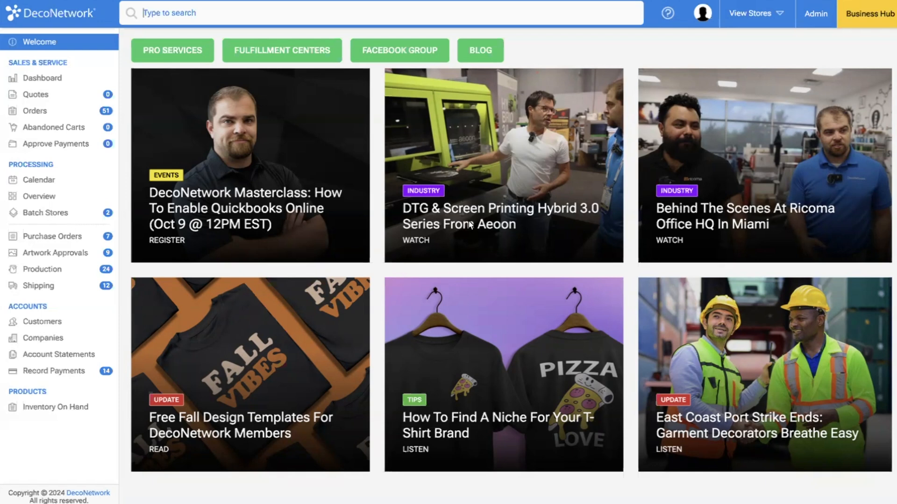
{"action": "left_click", "coordinate": [817, 14]}
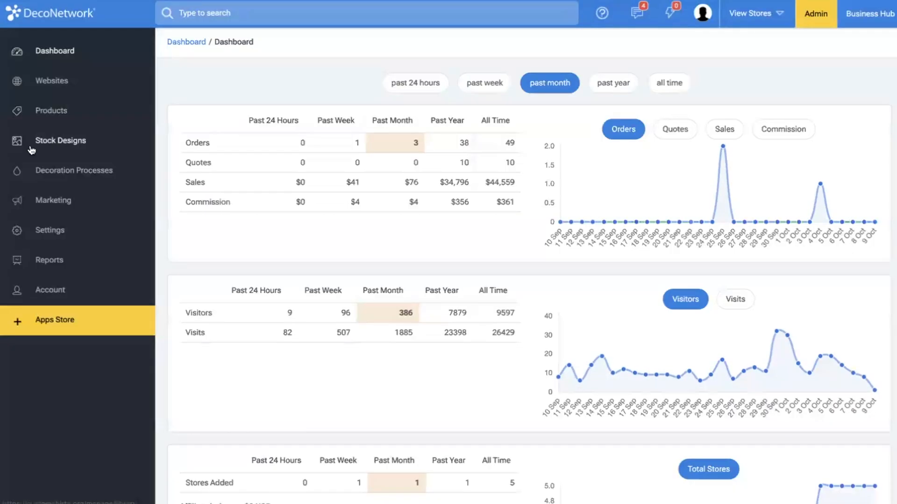
- Open Reports > Export Orders to see the CSV, Quicken, ShopWorks and MYOB formats
{"action": "left_click", "coordinate": [47, 229]}
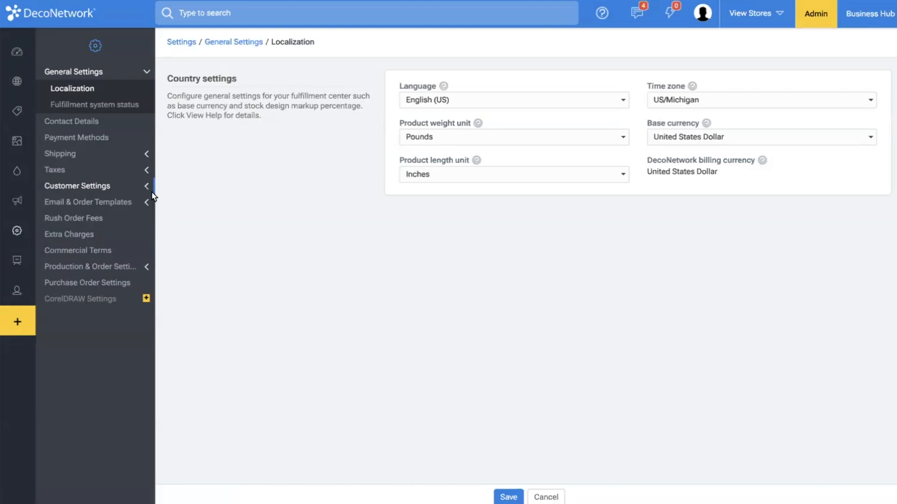
{"action": "mouse_move", "coordinate": [9, 194]}
{"action": "left_click", "coordinate": [47, 261]}
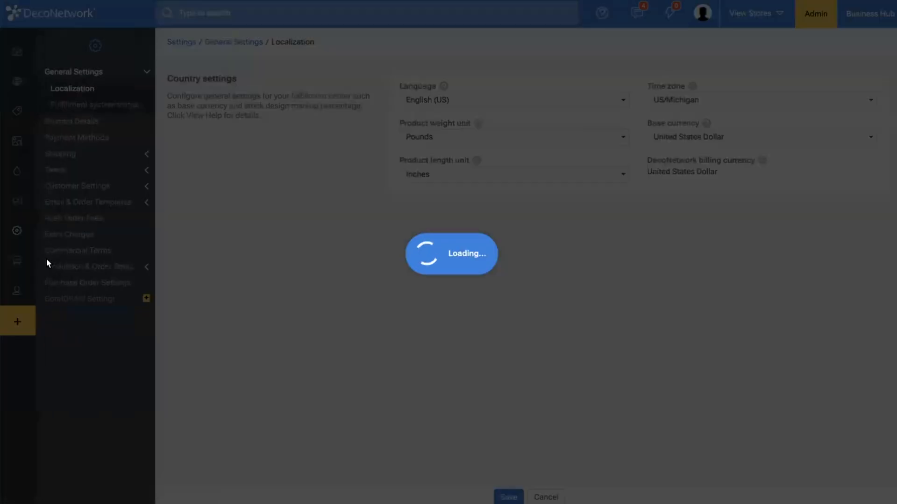
{"action": "left_click", "coordinate": [99, 237]}
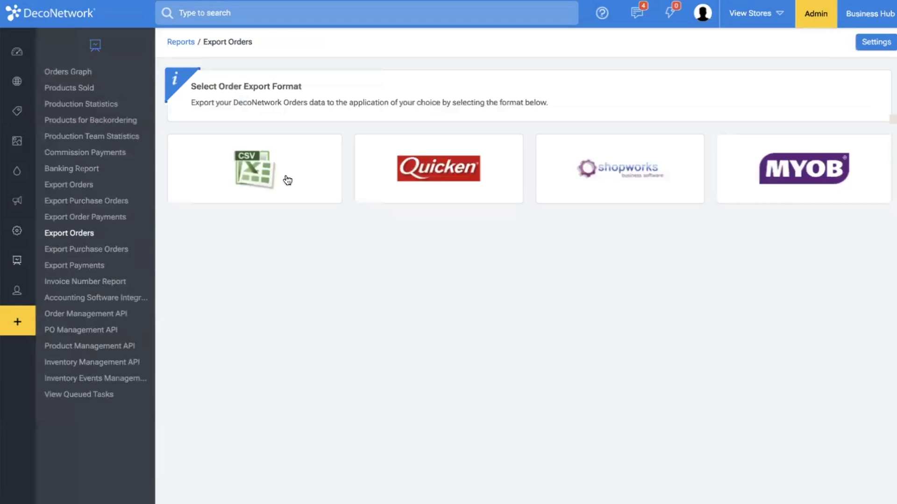
- Open the Export Orders settings and look through the Order Line Items column checklist
{"action": "left_click", "coordinate": [885, 46]}
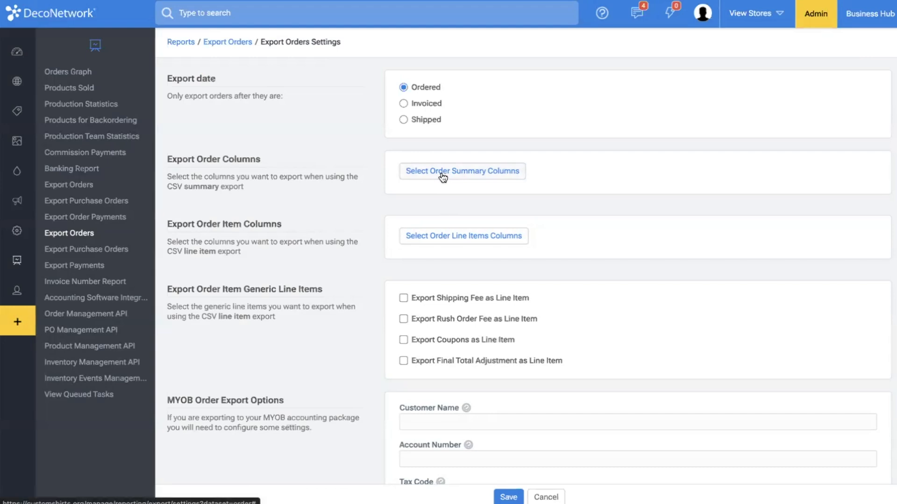
{"action": "left_click", "coordinate": [443, 235]}
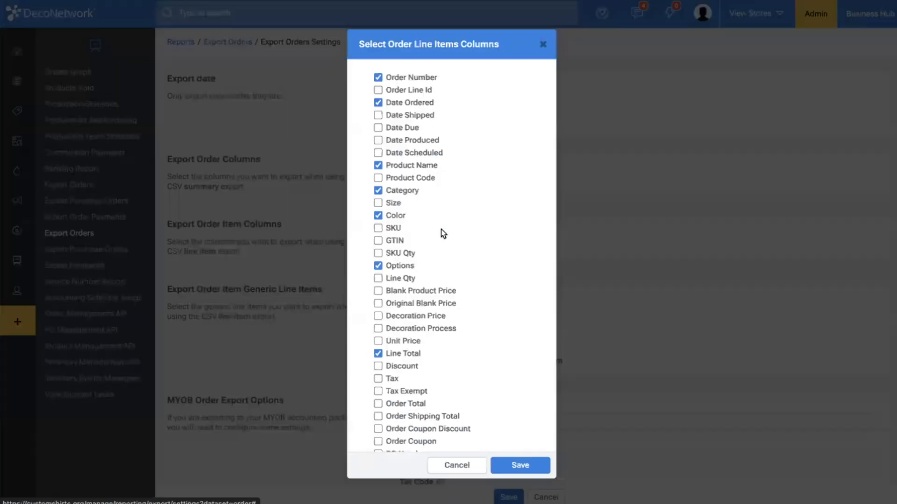
{"action": "scroll", "coordinate": [433, 261], "scroll_direction": "down", "scroll_amount": 1}
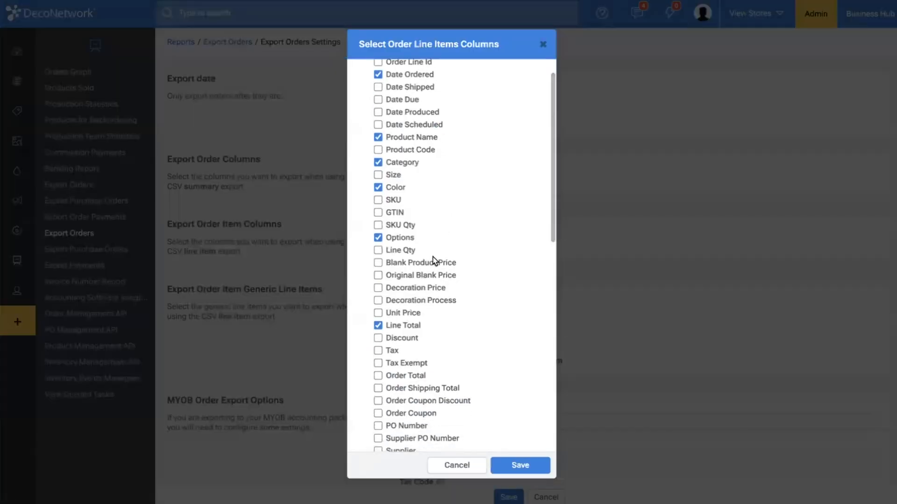
{"action": "scroll", "coordinate": [432, 257], "scroll_direction": "down", "scroll_amount": 5}
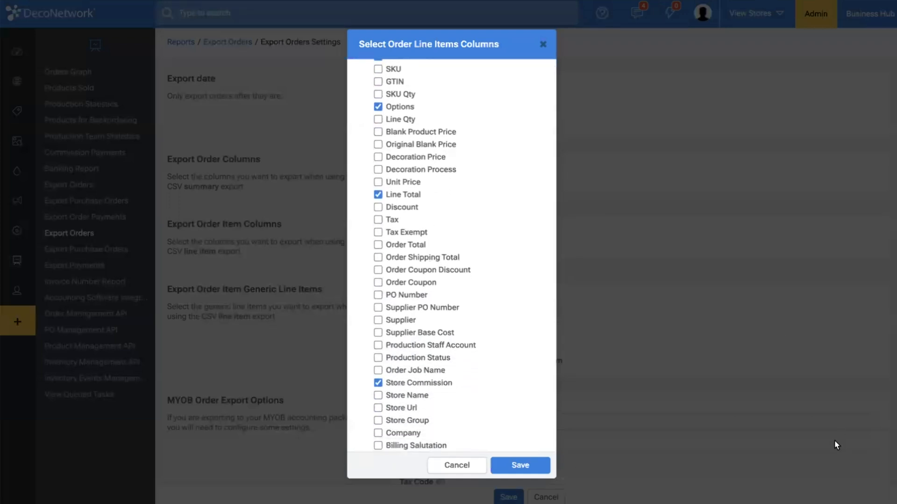
{"action": "scroll", "coordinate": [449, 308], "scroll_direction": "down", "scroll_amount": 13}
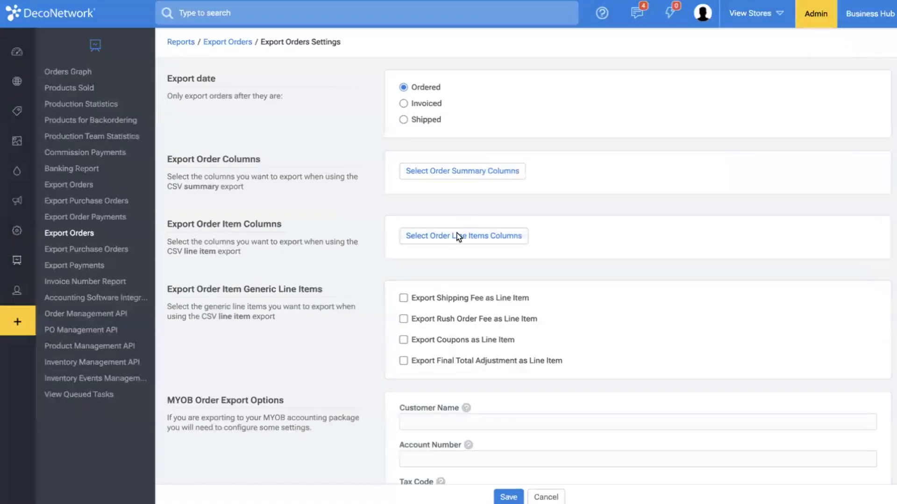
- Search the line-item column list for 'sales' columns, then close it
{"action": "left_click", "coordinate": [457, 237]}
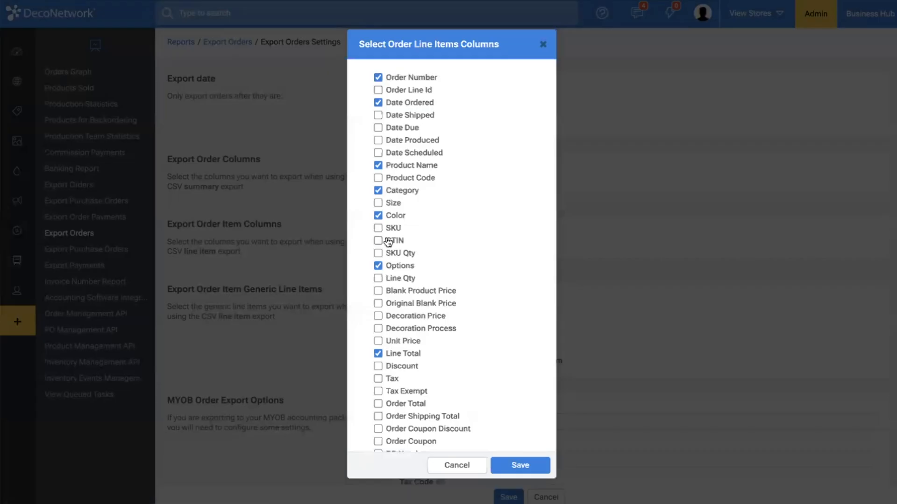
{"action": "key", "text": "ctrl+f"}
{"action": "type", "text": "sales"}
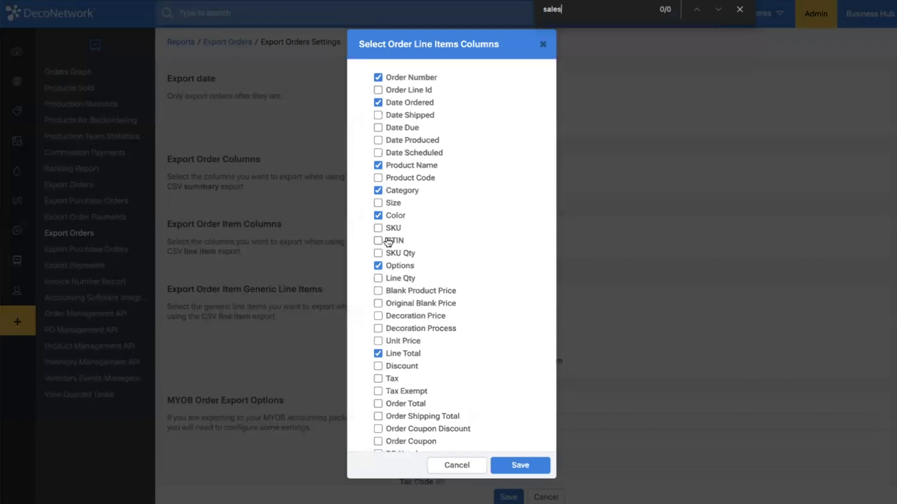
{"action": "left_click", "coordinate": [543, 44]}
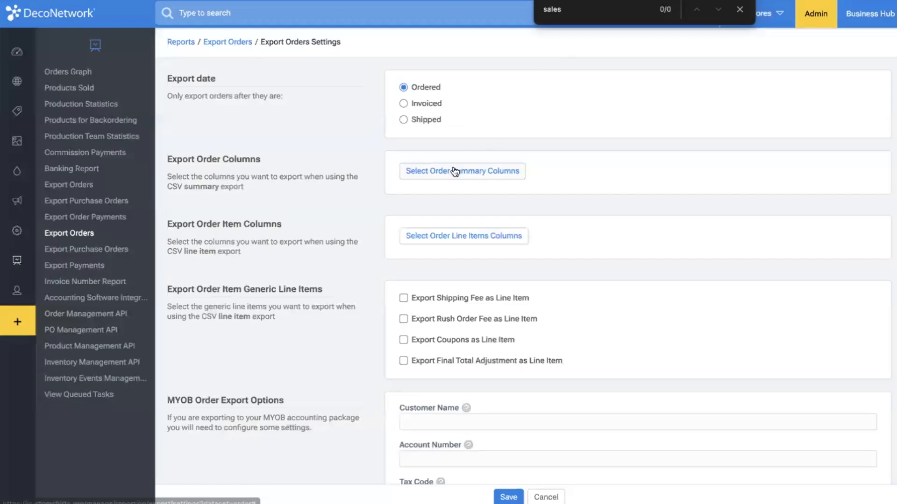
- Find the 'tax' columns in the Order Summary column list, then cancel without changes
{"action": "left_click", "coordinate": [457, 172]}
{"action": "key", "text": "ctrl+f"}
{"action": "type", "text": "sales"}
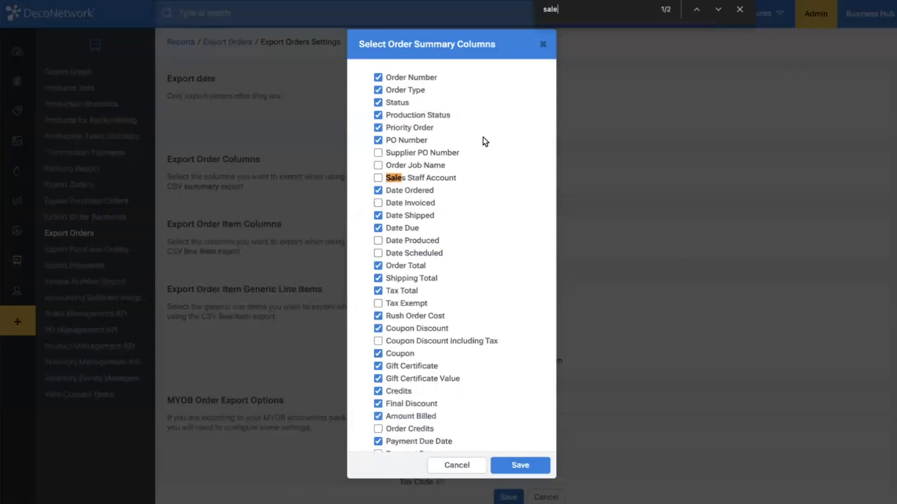
{"action": "double_click", "coordinate": [571, 6]}
{"action": "type", "text": "te"}
{"action": "key", "text": "BackSpace"}
{"action": "key", "text": "BackSpace"}
{"action": "type", "text": "tax"}
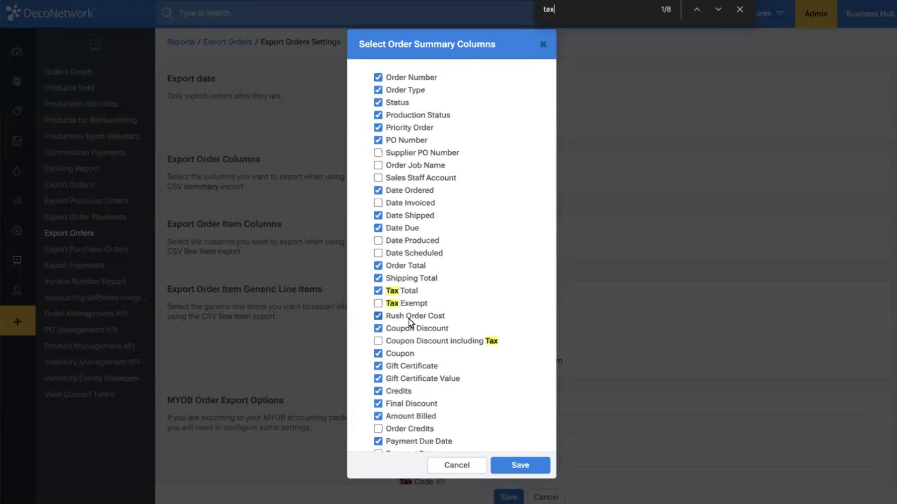
{"action": "scroll", "coordinate": [381, 308], "scroll_direction": "down", "scroll_amount": 3}
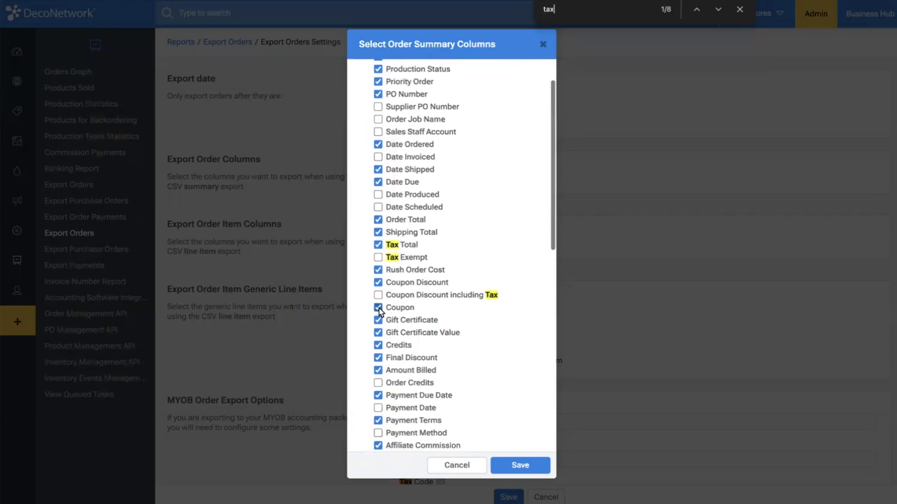
{"action": "scroll", "coordinate": [379, 312], "scroll_direction": "down", "scroll_amount": 8}
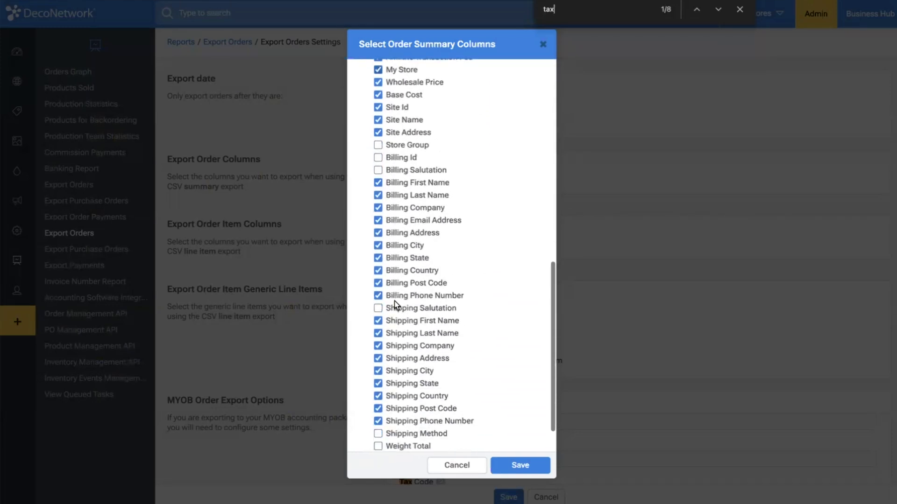
{"action": "left_click", "coordinate": [454, 464]}
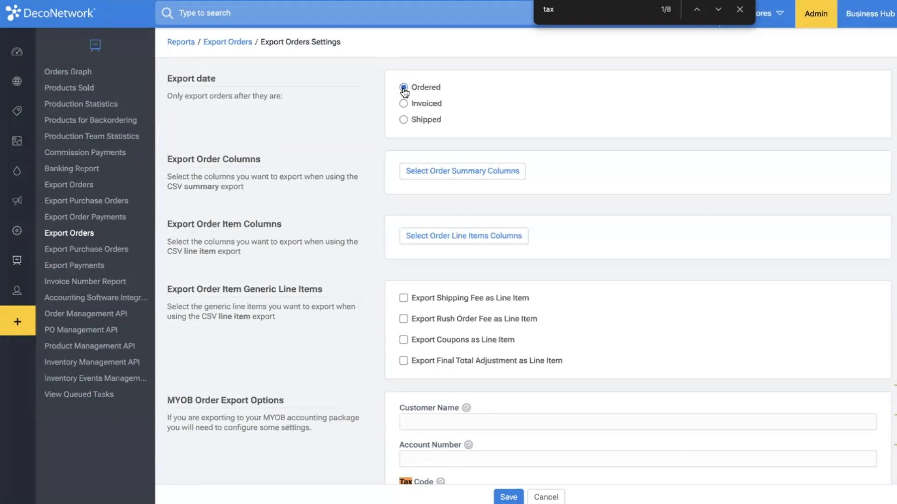
{"action": "scroll", "coordinate": [287, 111], "scroll_direction": "left", "scroll_amount": 5}
- Create a Generic CSV order export for 01-Sep-2024 to 31-Oct-2024 and run it
{"action": "left_click", "coordinate": [276, 171]}
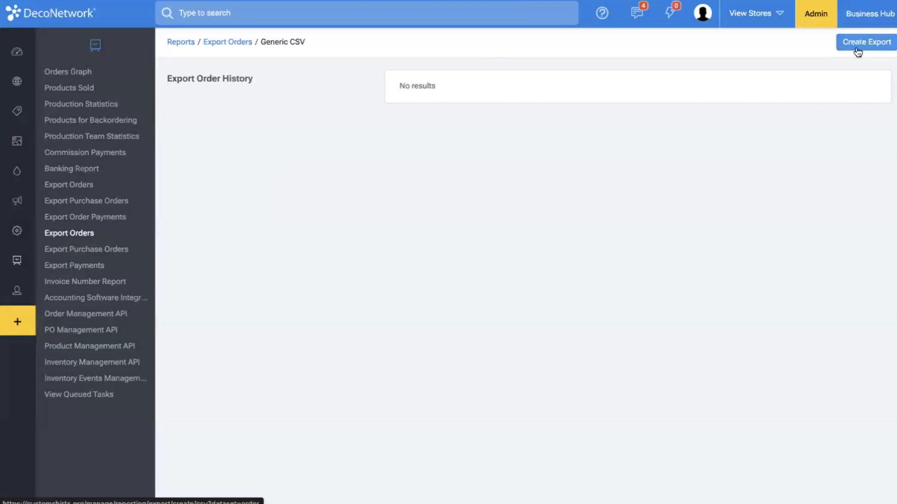
{"action": "left_click", "coordinate": [858, 43]}
{"action": "left_click", "coordinate": [466, 106]}
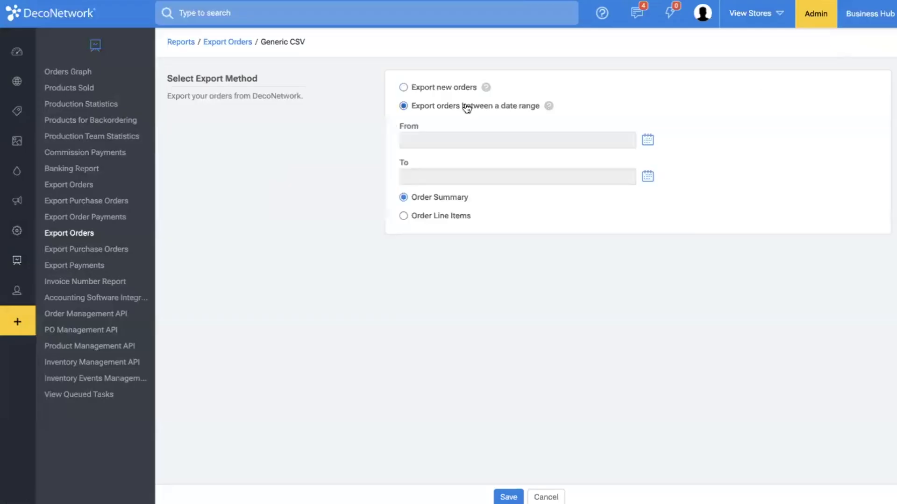
{"action": "left_click", "coordinate": [646, 140]}
{"action": "left_click", "coordinate": [449, 170]}
{"action": "left_click", "coordinate": [448, 154]}
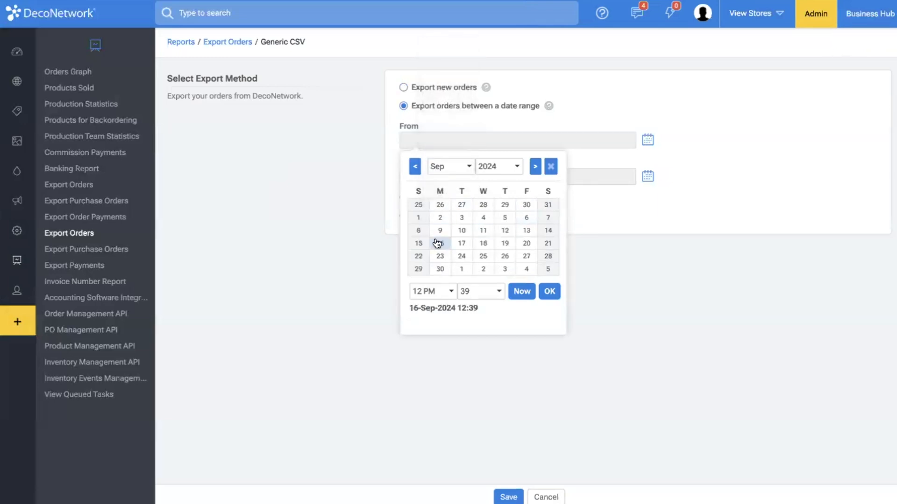
{"action": "left_click", "coordinate": [422, 220]}
{"action": "left_click", "coordinate": [710, 282]}
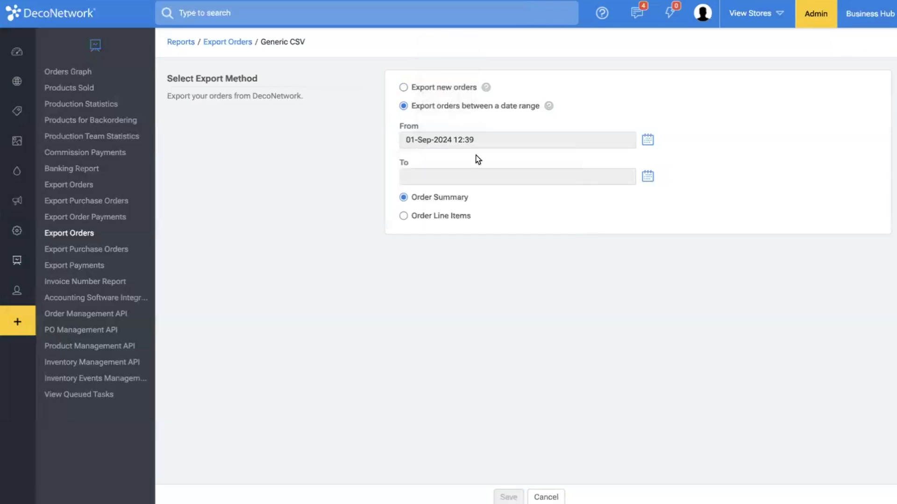
{"action": "left_click", "coordinate": [647, 177]}
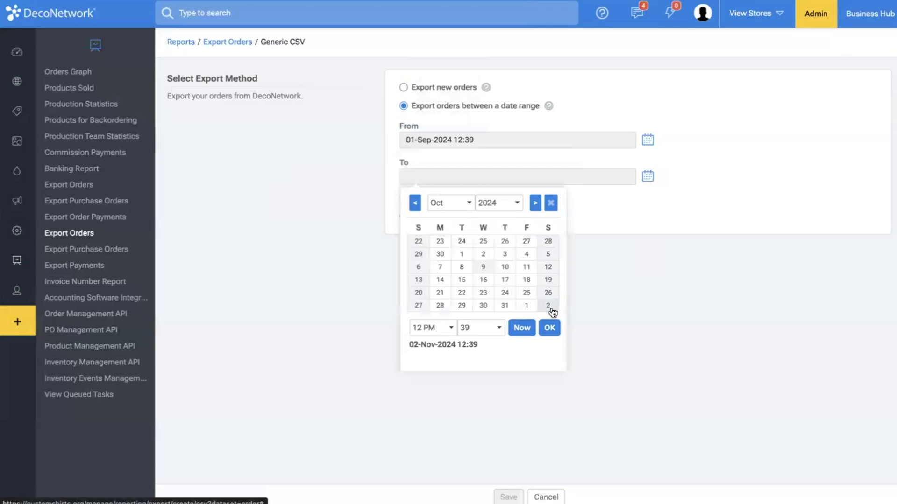
{"action": "left_click", "coordinate": [505, 306]}
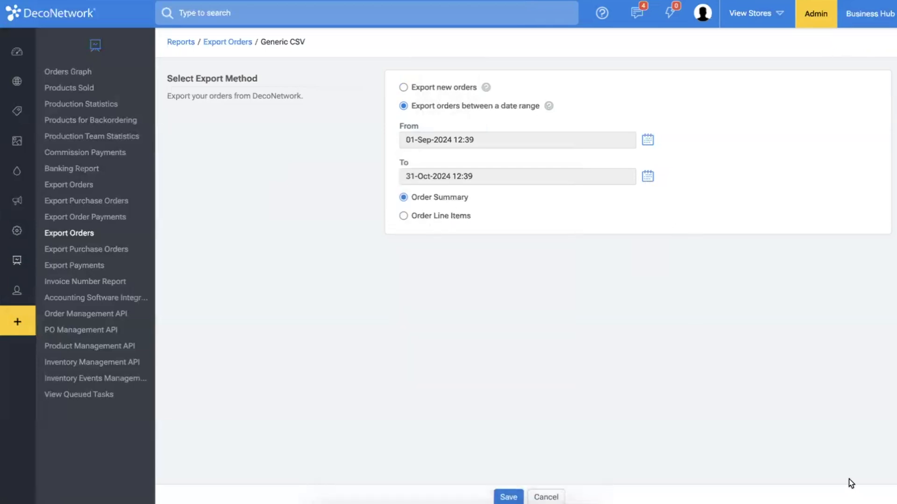
{"action": "left_click", "coordinate": [508, 497]}
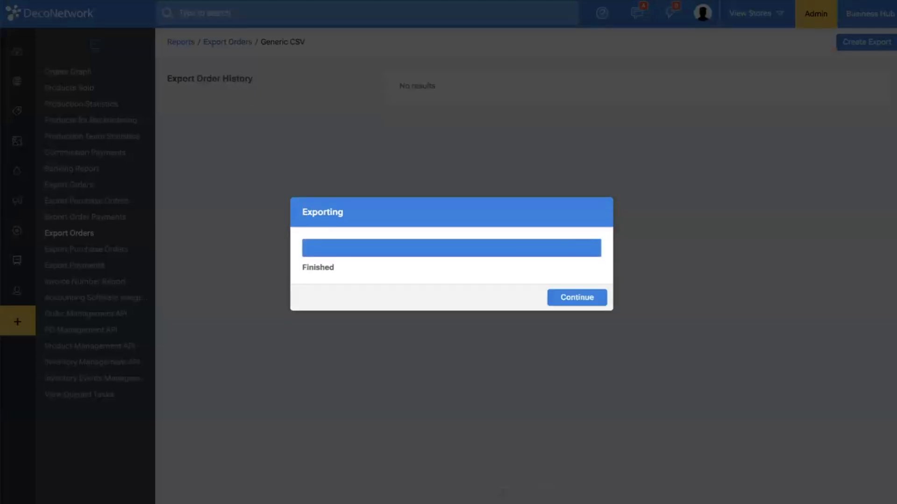
- Save the finished export as order_export.csv and close the downloads panel
{"action": "mouse_move", "coordinate": [321, 497]}
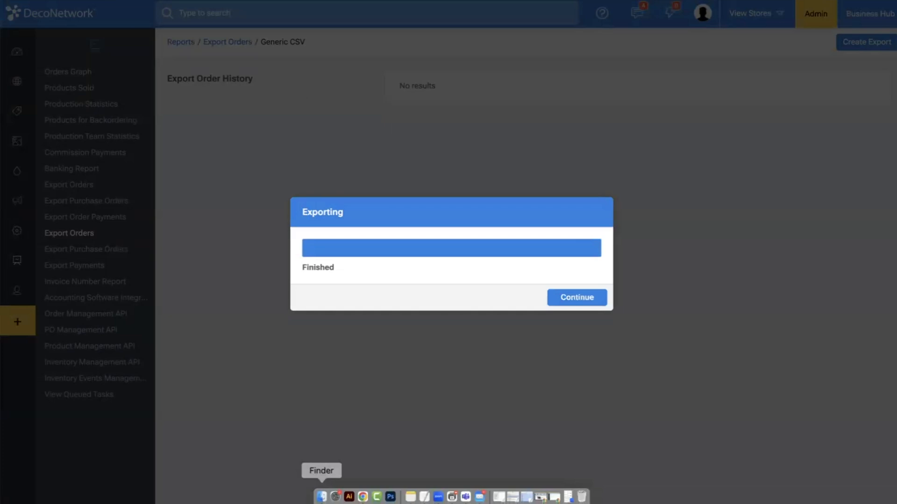
{"action": "left_click", "coordinate": [582, 292]}
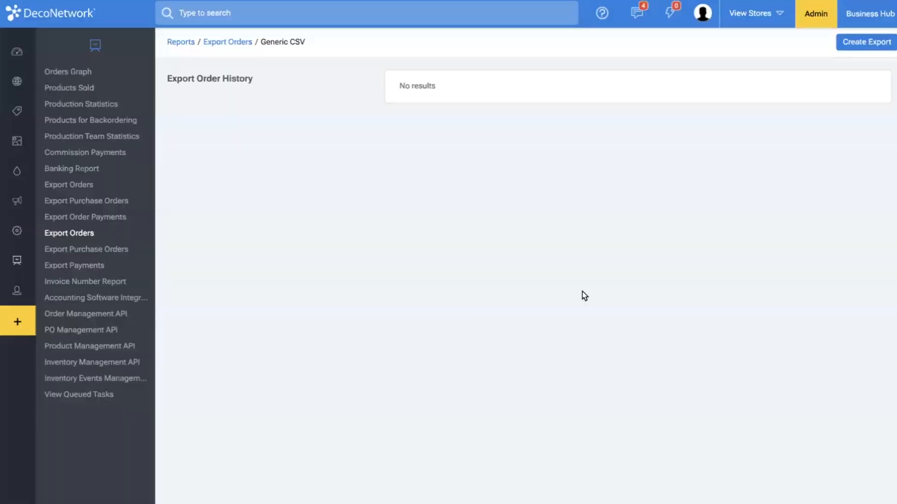
{"action": "left_click", "coordinate": [547, 260]}
{"action": "mouse_move", "coordinate": [640, 52]}
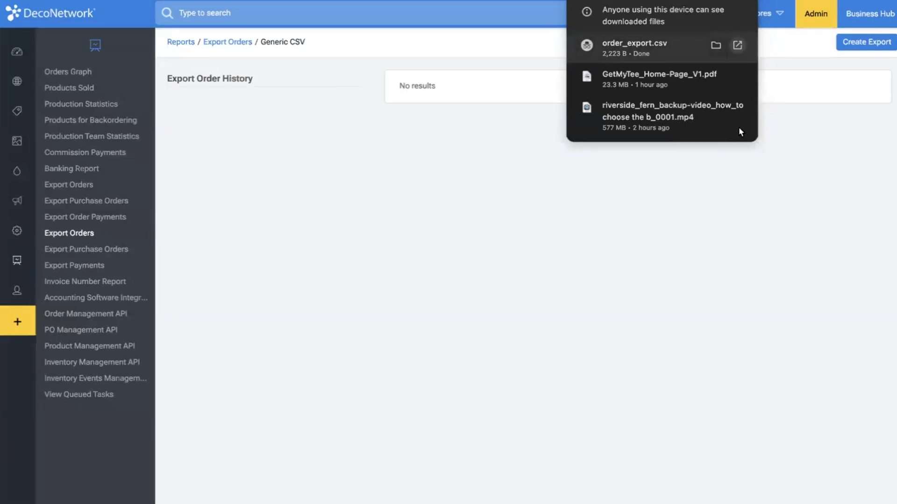
{"action": "left_click", "coordinate": [631, 49]}
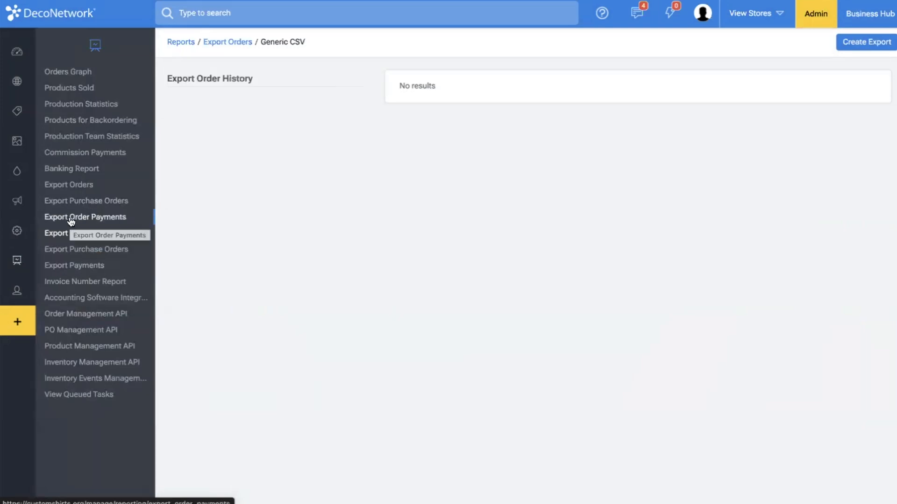
- Open the Export Order Payments report and bring up its Settings page
{"action": "left_click", "coordinate": [71, 219]}
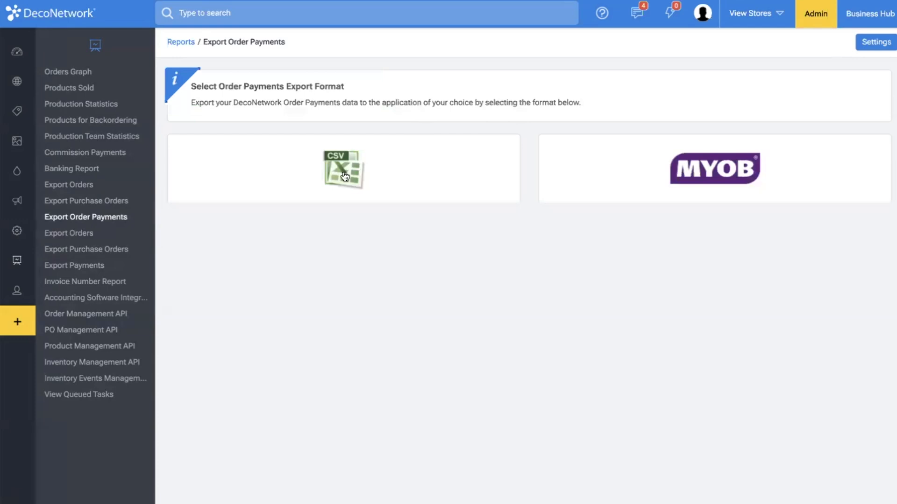
{"action": "left_click", "coordinate": [869, 45]}
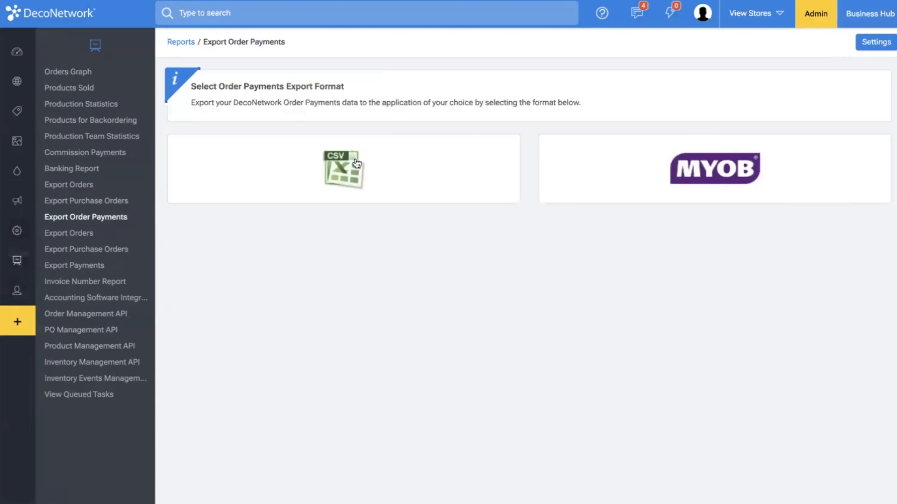
{"action": "left_click", "coordinate": [357, 164]}
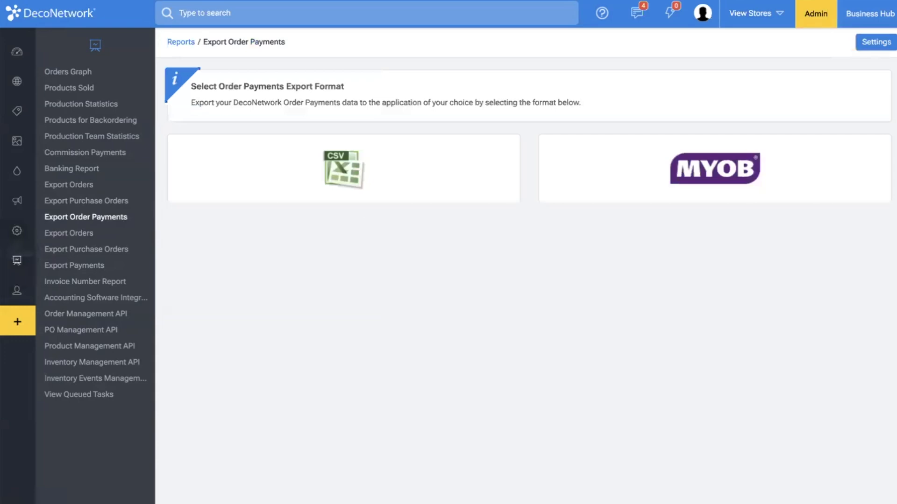
{"action": "left_click", "coordinate": [878, 46]}
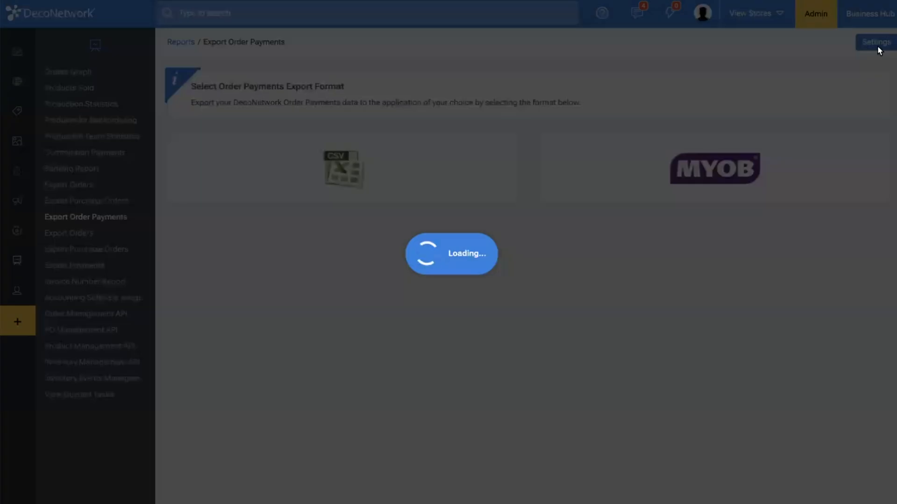
- Check which order payment summary columns are included, then close the list unchanged
{"action": "left_click", "coordinate": [495, 208]}
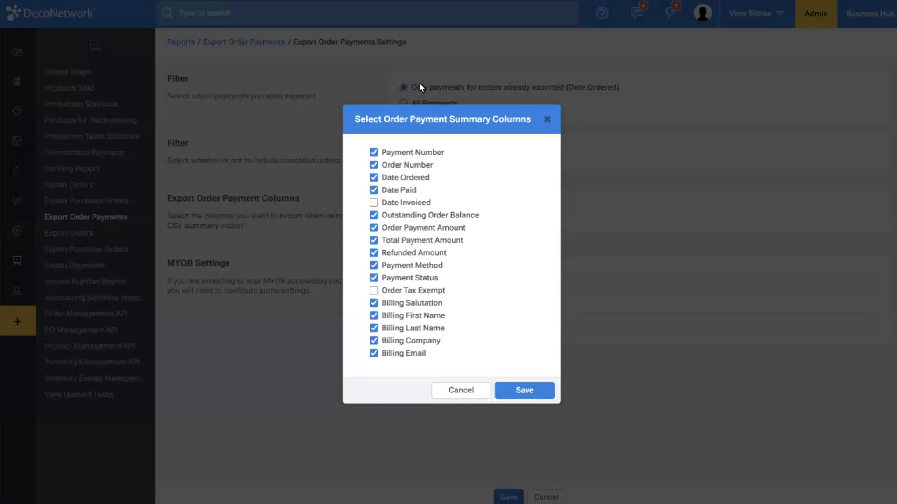
{"action": "left_click", "coordinate": [548, 121]}
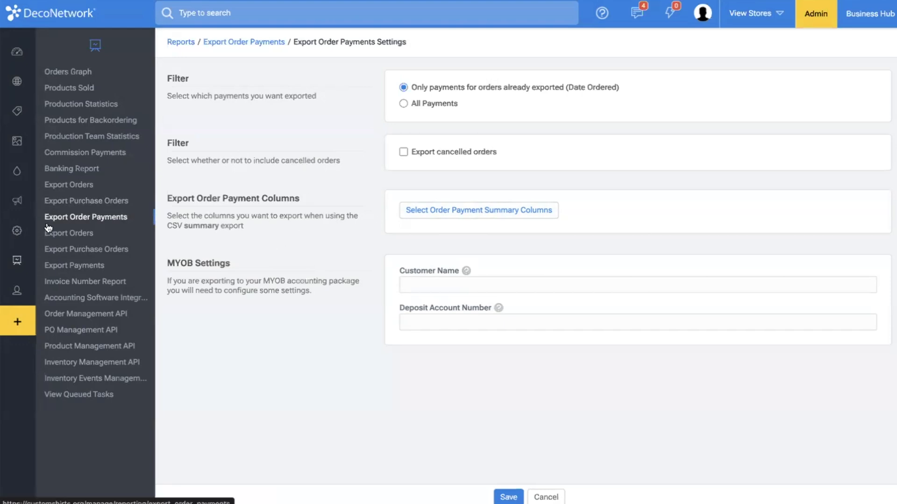
- Bring the order_export CSV up in Numbers over the Export Order Payments settings page
{"action": "key", "text": "ctrl+Up"}
{"action": "key", "text": "ctrl+Up"}
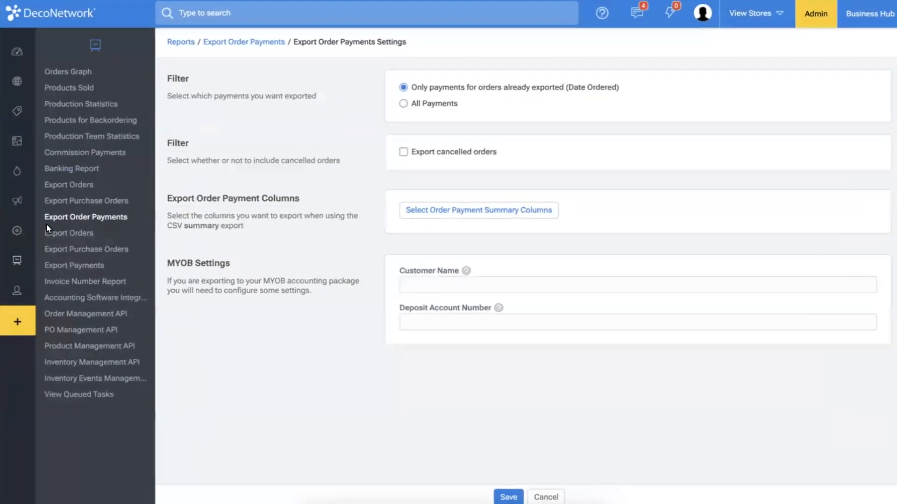
{"action": "key", "text": "ctrl+Right"}
{"action": "key", "text": "ctrl+Left"}
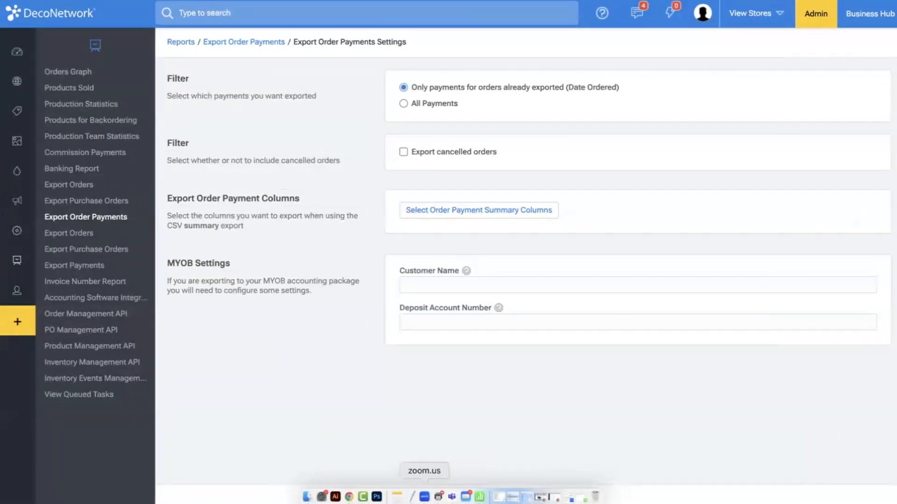
{"action": "left_click", "coordinate": [480, 496]}
{"action": "scroll", "coordinate": [513, 130], "scroll_direction": "right", "scroll_amount": 5}
- Select row 3's Date Due cell and scroll right through the exported order columns
{"action": "left_click", "coordinate": [405, 86]}
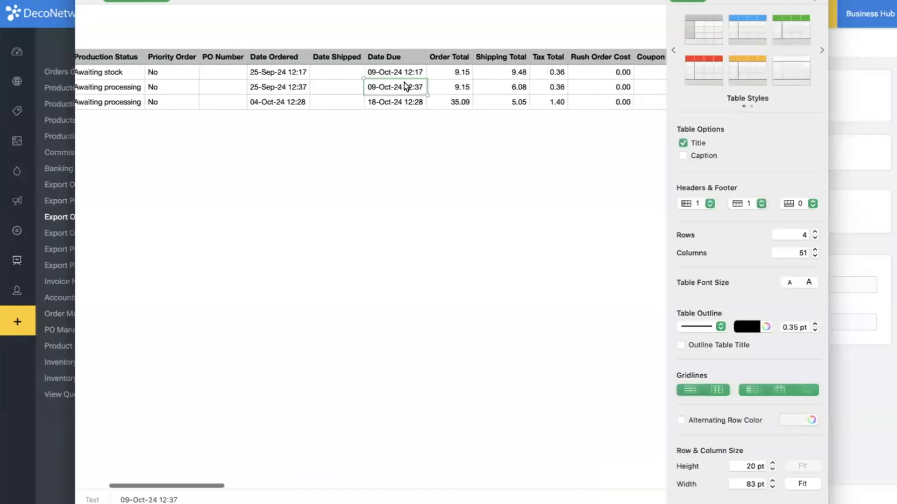
{"action": "scroll", "coordinate": [405, 98], "scroll_direction": "right", "scroll_amount": 3}
{"action": "scroll", "coordinate": [407, 110], "scroll_direction": "right", "scroll_amount": 8}
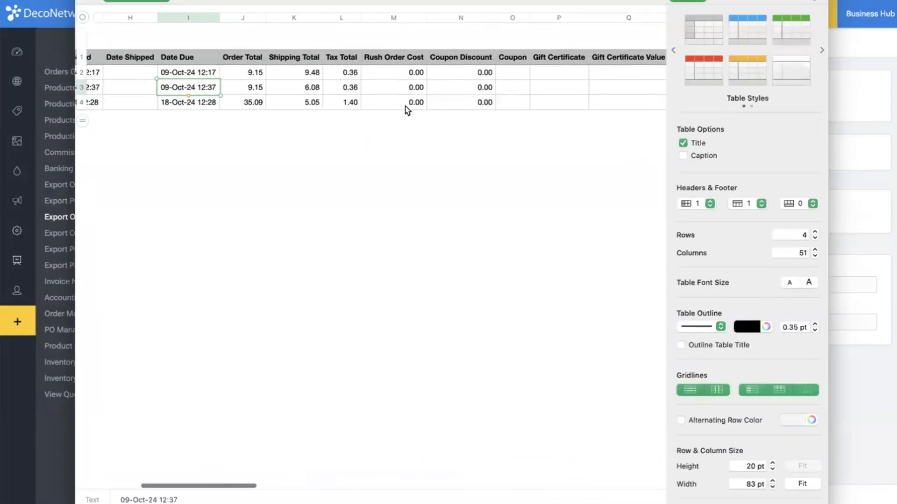
{"action": "scroll", "coordinate": [407, 109], "scroll_direction": "right", "scroll_amount": 6}
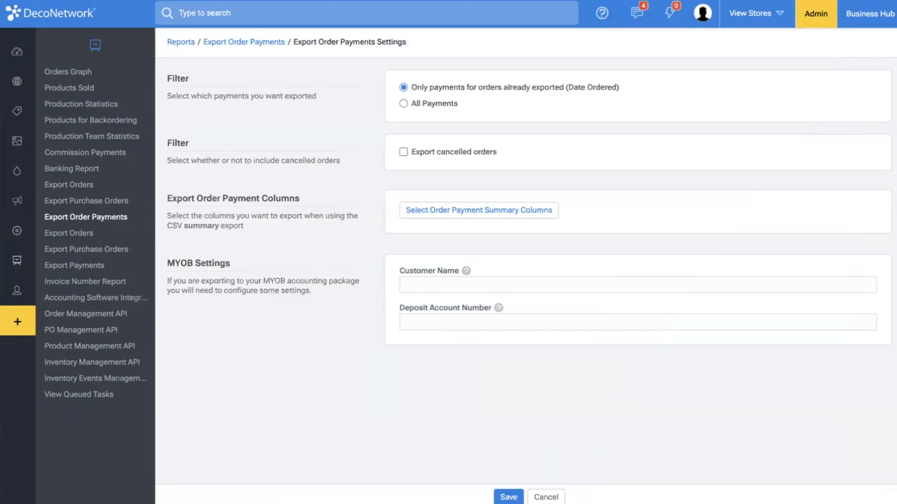
- Return to the full-screen DecoNetwork page and go through Settings to the Reports section
{"action": "key", "text": "ctrl+Left"}
{"action": "key", "text": "ctrl+Right"}
{"action": "left_click", "coordinate": [21, 231]}
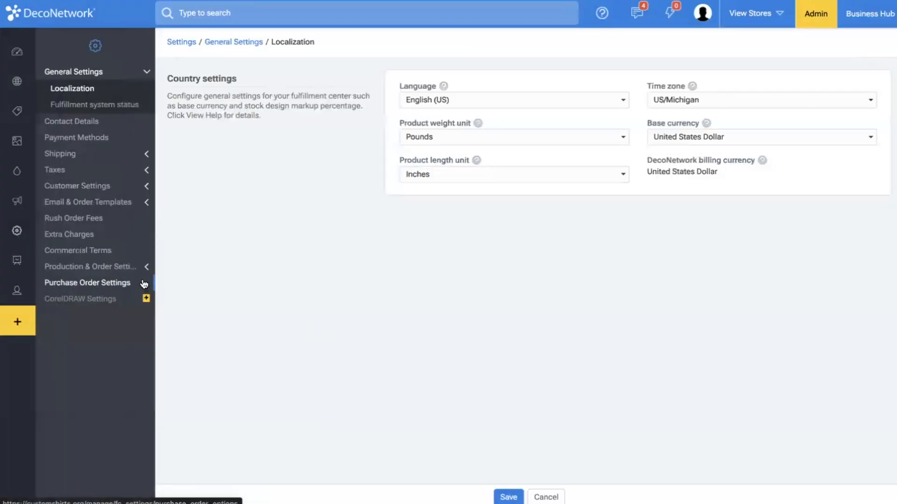
{"action": "left_click", "coordinate": [18, 257]}
- Open the Accounting Software Integration report's QuickBooks Online configure form and scroll to the account settings
{"action": "left_click", "coordinate": [116, 299]}
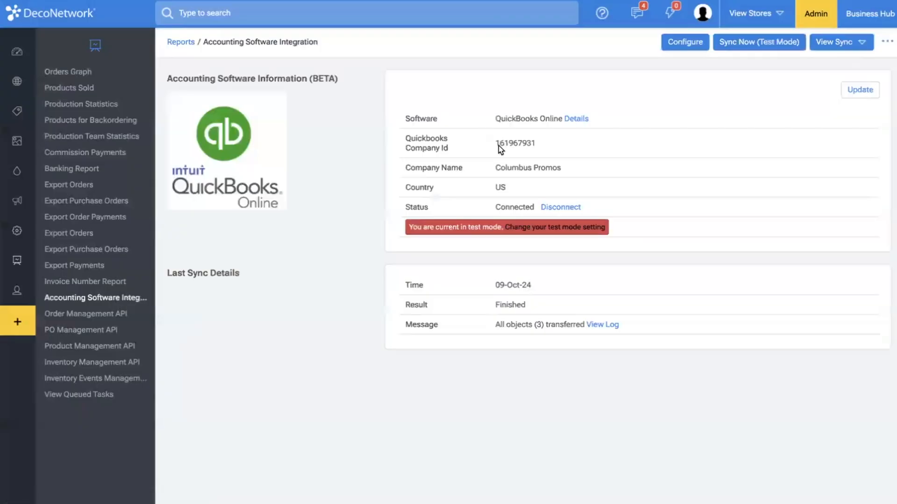
{"action": "left_click", "coordinate": [700, 42]}
{"action": "scroll", "coordinate": [455, 209], "scroll_direction": "down", "scroll_amount": 7}
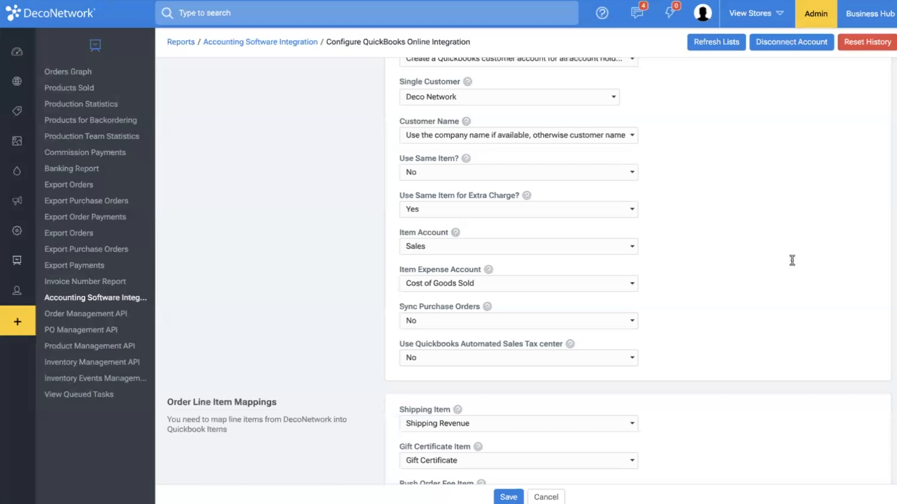
- Change Use Quickbooks Automated Sales Tax center from No to Yes
{"action": "left_click", "coordinate": [415, 353]}
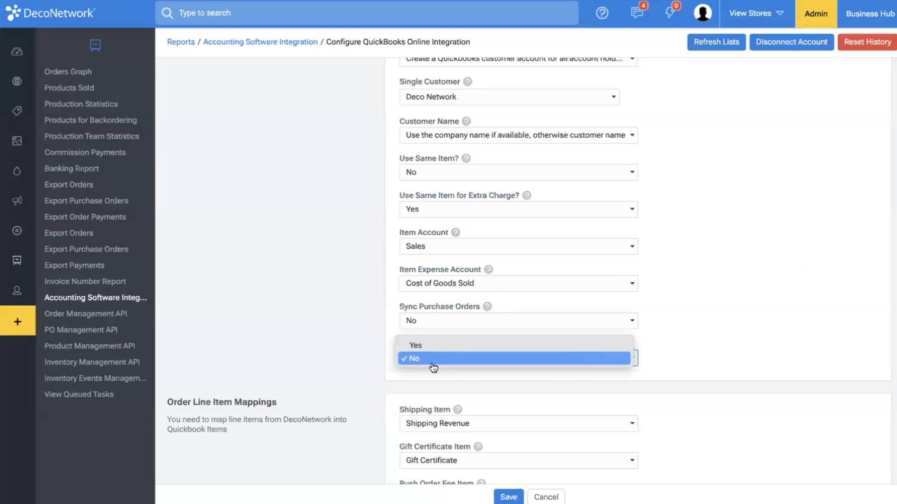
{"action": "left_click", "coordinate": [433, 346]}
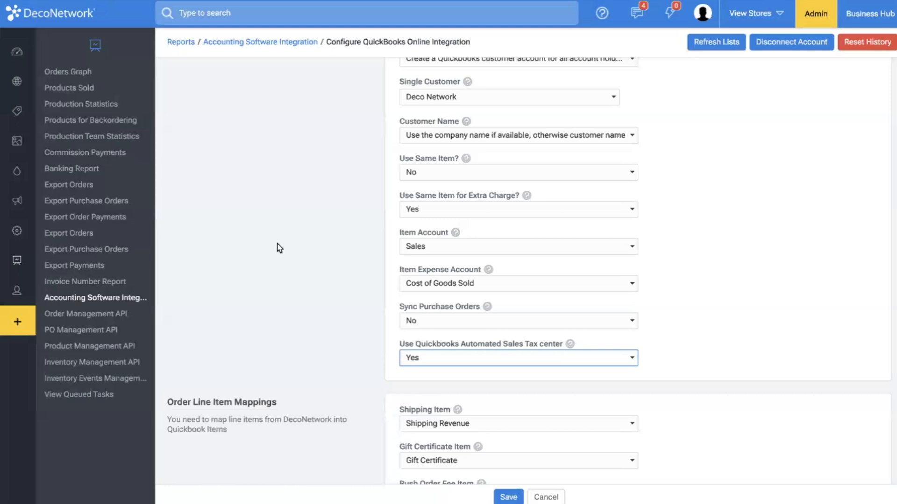
- Scroll the QuickBooks Online configure form to review the order syncing and test-mode options
{"action": "scroll", "coordinate": [632, 250], "scroll_direction": "down", "scroll_amount": 1}
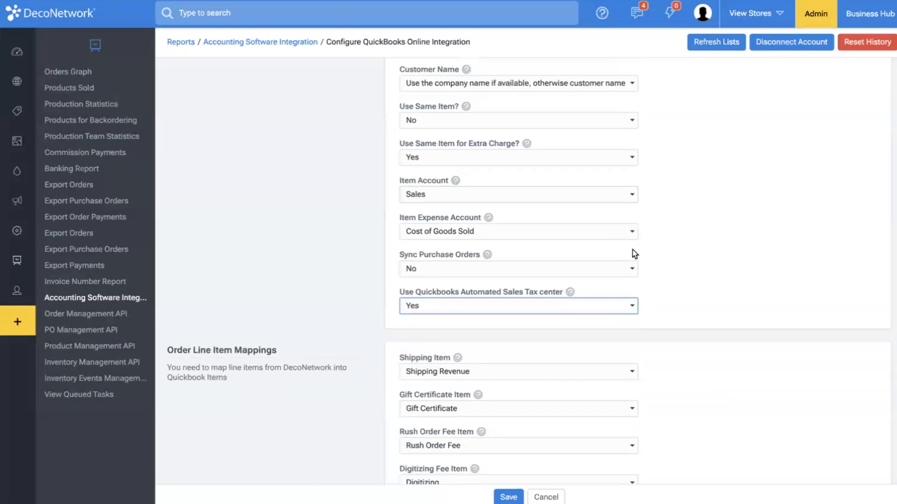
{"action": "scroll", "coordinate": [620, 265], "scroll_direction": "down", "scroll_amount": 8}
{"action": "scroll", "coordinate": [620, 265], "scroll_direction": "up", "scroll_amount": 15}
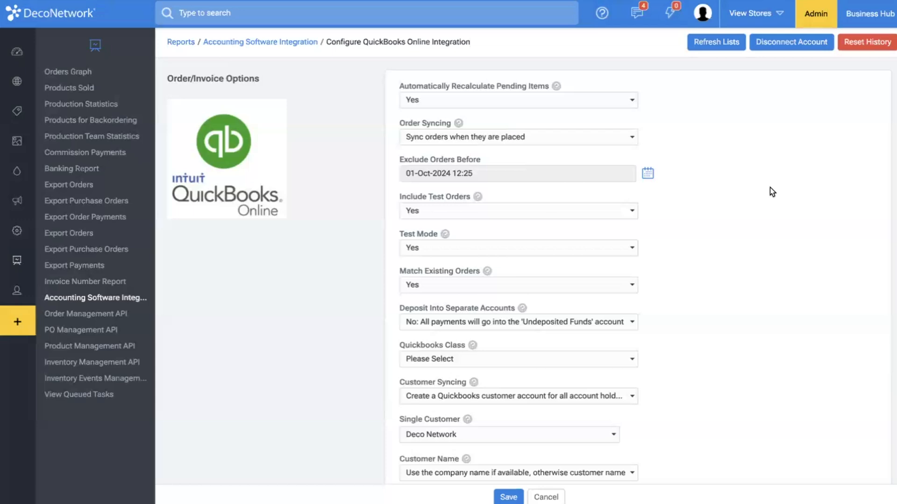
{"action": "scroll", "coordinate": [385, 234], "scroll_direction": "down", "scroll_amount": 3}
{"action": "scroll", "coordinate": [384, 234], "scroll_direction": "down", "scroll_amount": 15}
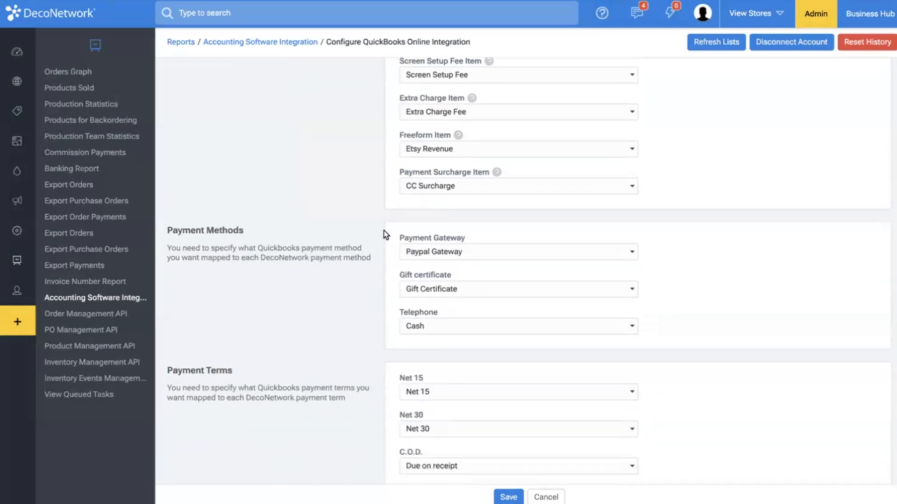
{"action": "scroll", "coordinate": [387, 229], "scroll_direction": "up", "scroll_amount": 10}
{"action": "scroll", "coordinate": [387, 225], "scroll_direction": "up", "scroll_amount": 8}
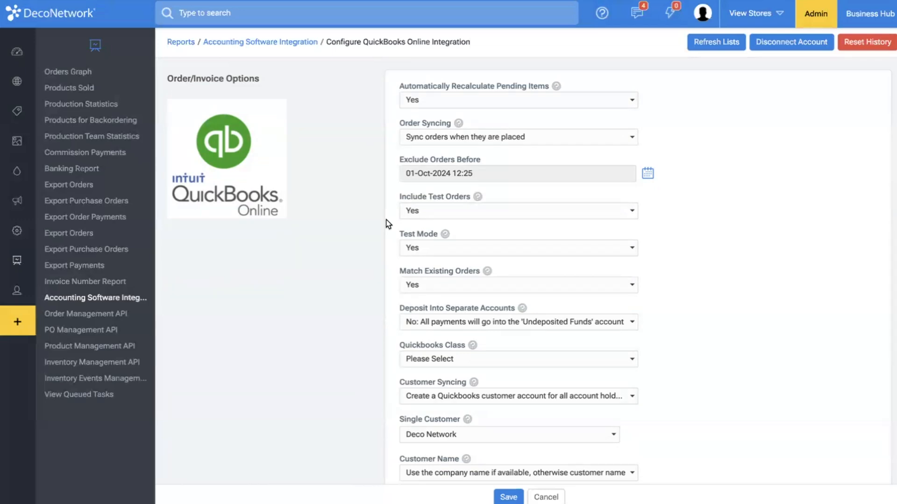
- Return to the integration overview showing the finished 3-object sync, then start a site search
{"action": "left_click", "coordinate": [127, 298]}
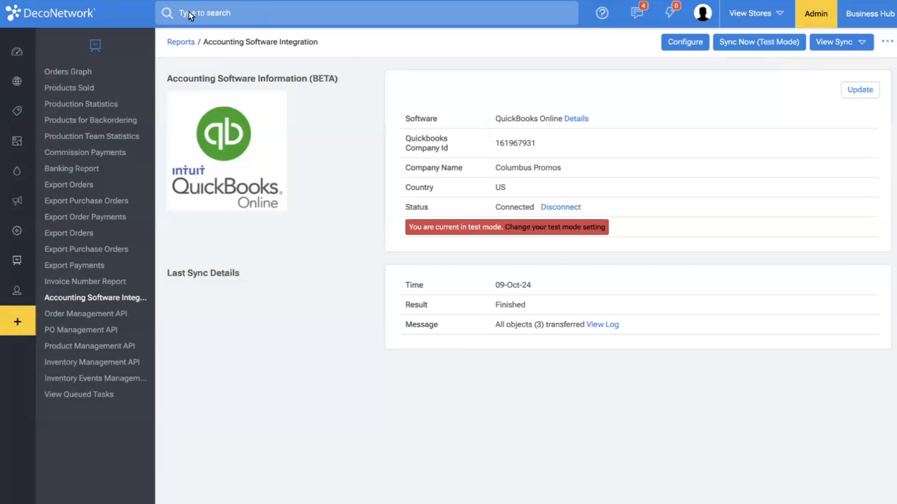
{"action": "left_click", "coordinate": [226, 13]}
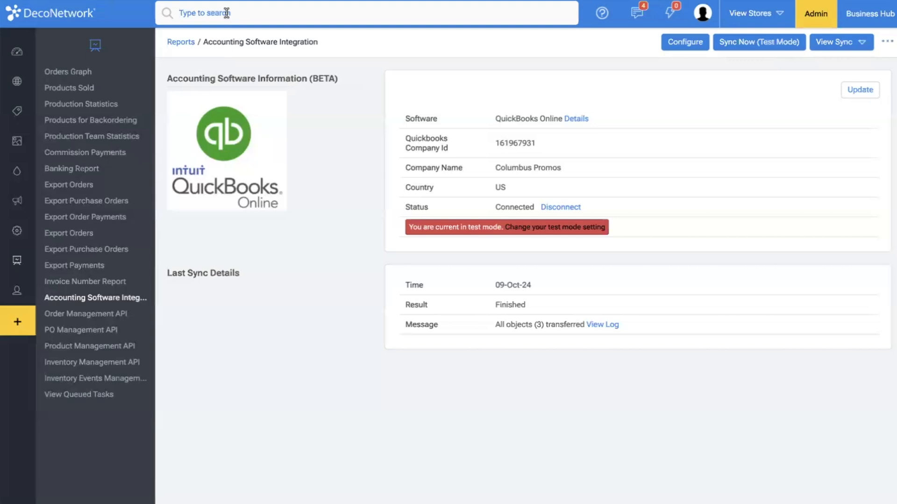
{"action": "left_click", "coordinate": [607, 7]}
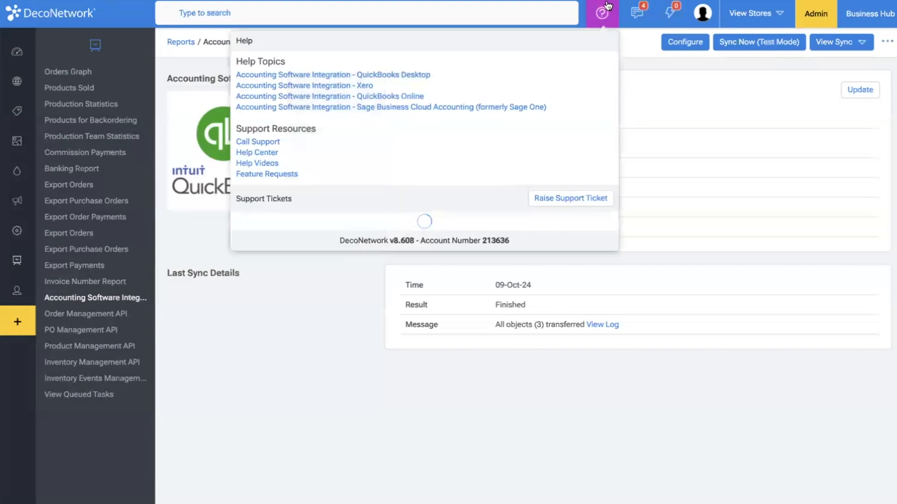
{"action": "left_click", "coordinate": [654, 99]}
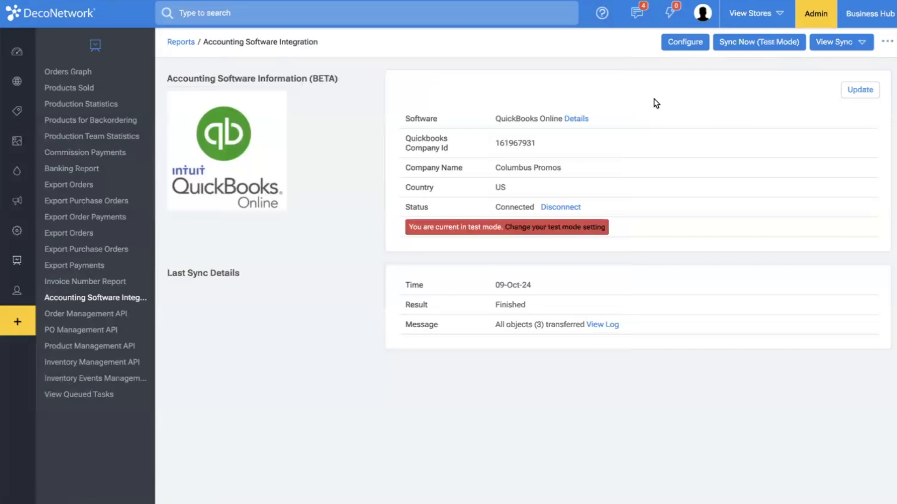
{"action": "left_click", "coordinate": [507, 17]}
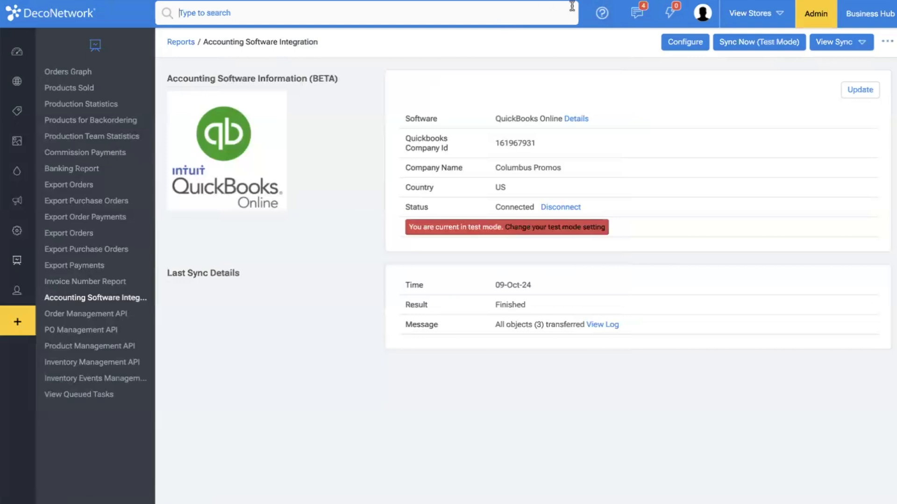
{"action": "left_click", "coordinate": [602, 13]}
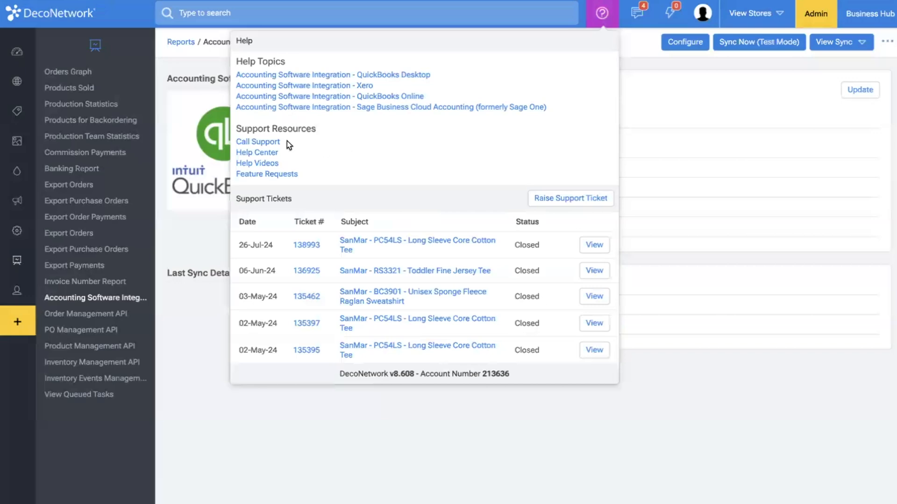
{"action": "left_click", "coordinate": [639, 80]}
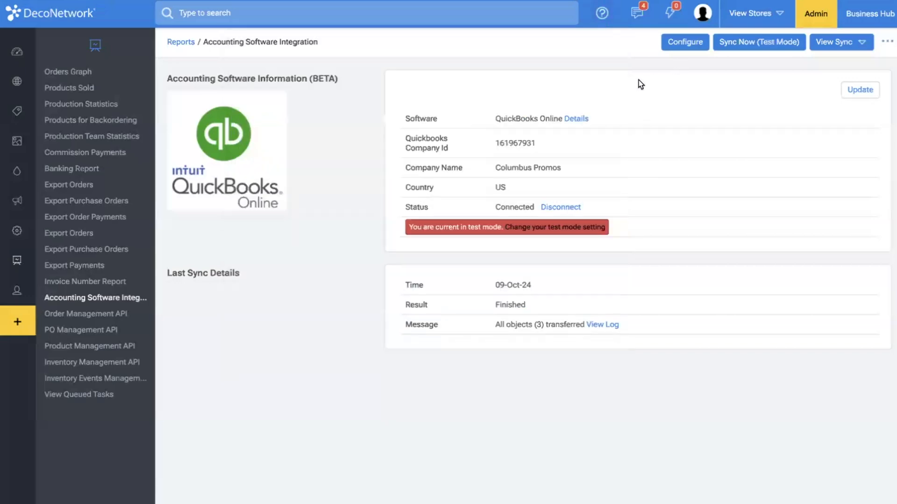